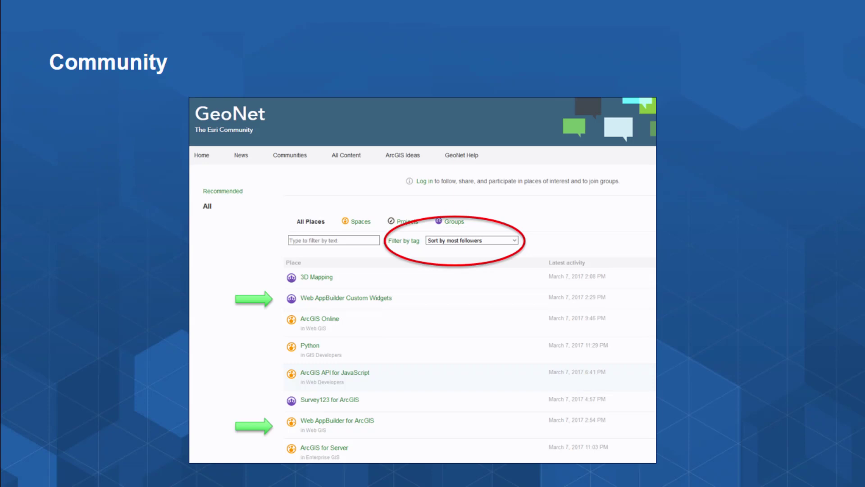
key("Right")
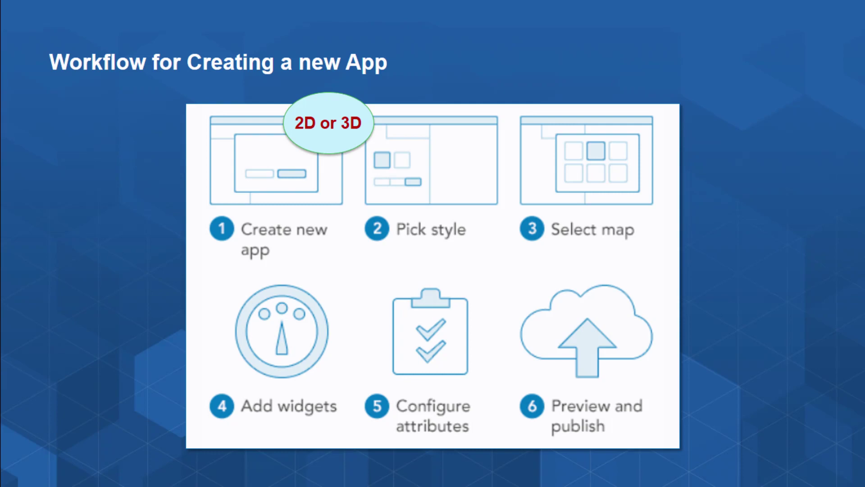
key("Right")
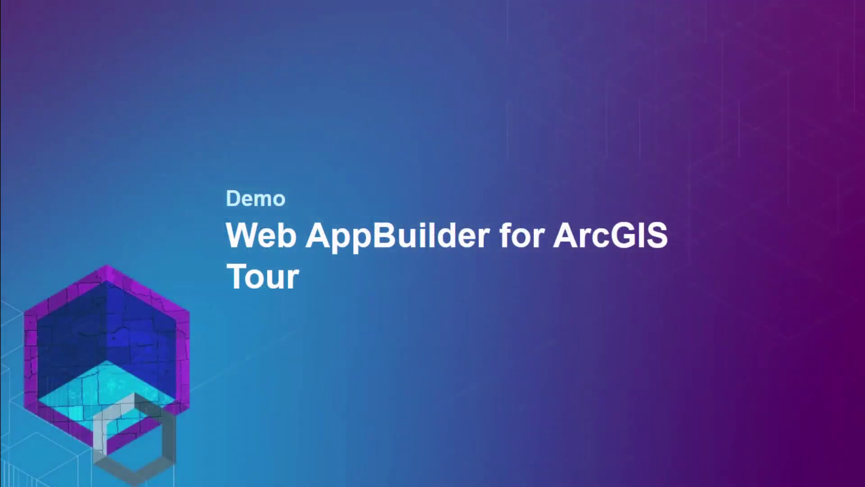
Step: End the slide show and switch to the Naperville Water Network web map in Chrome
key("Escape")
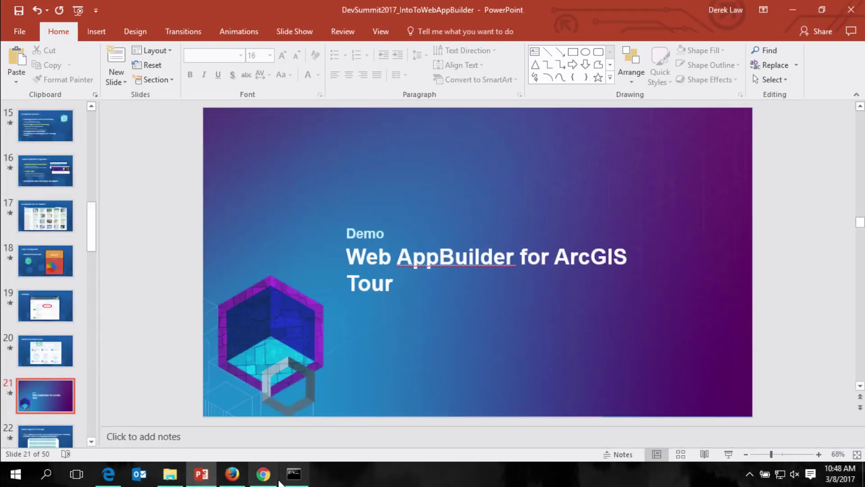
left_click(274, 477)
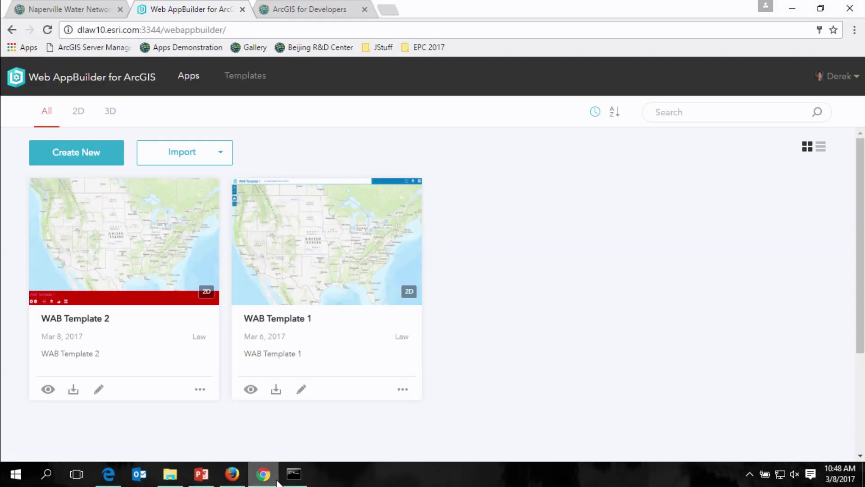
left_click(97, 11)
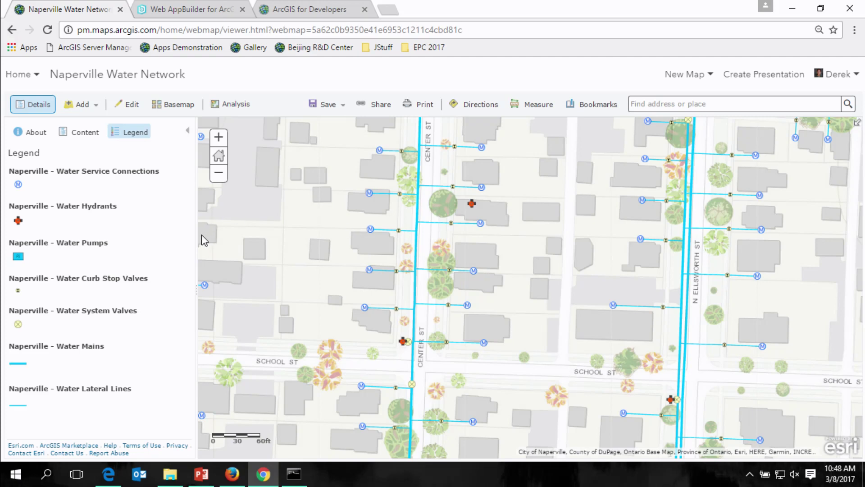
Step: Narrow the map's legend pane and share the map with the Product Management Team Portal
left_click_drag(195, 237, 185, 238)
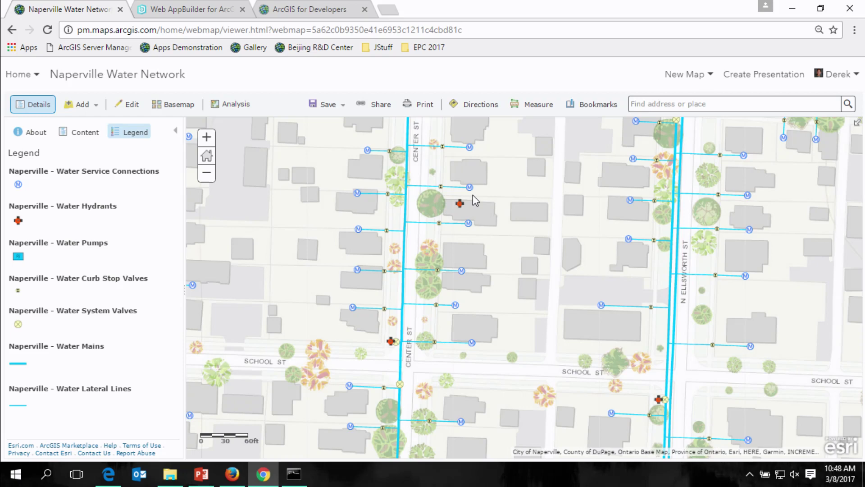
left_click(388, 106)
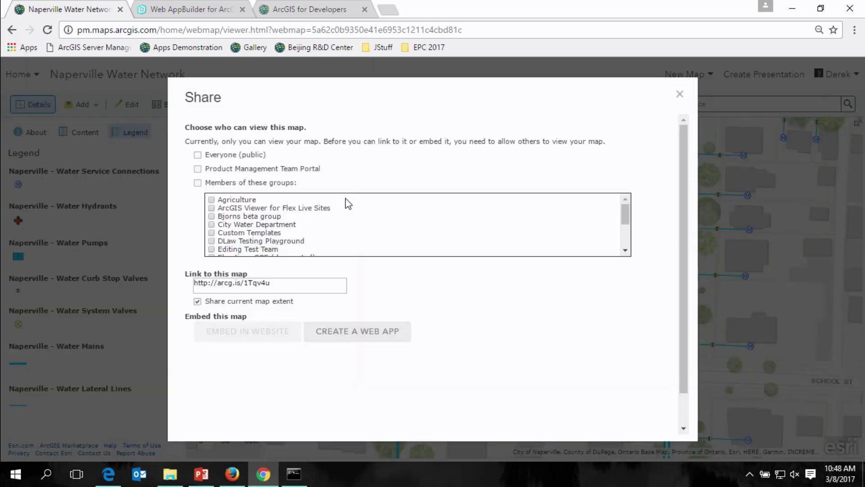
left_click(198, 169)
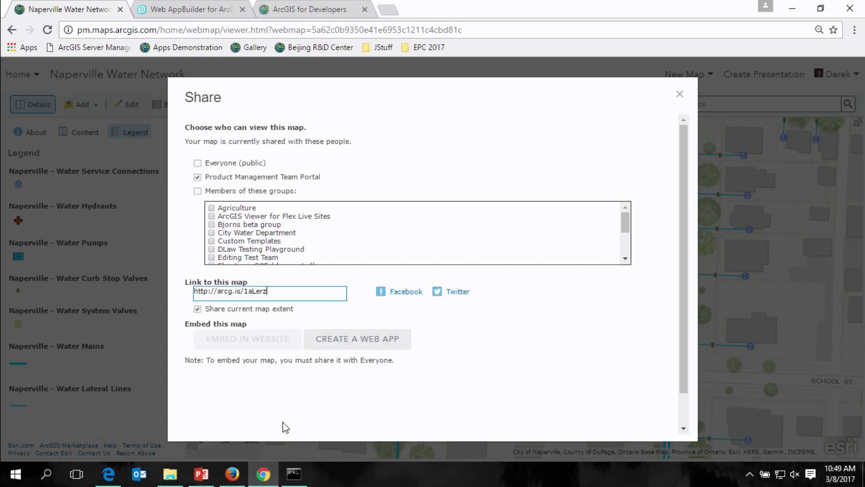
Step: Create a Web AppBuilder app from the shared map with the title "Naperville Water Network App Demo"
left_click(346, 340)
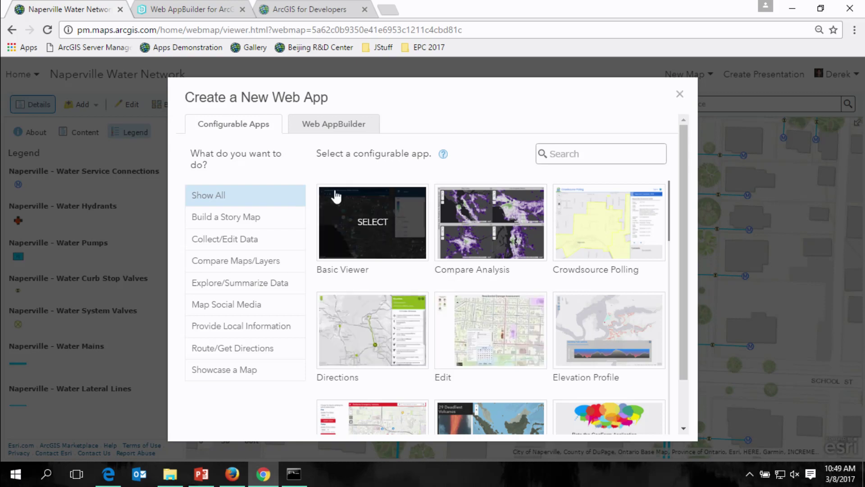
left_click(353, 126)
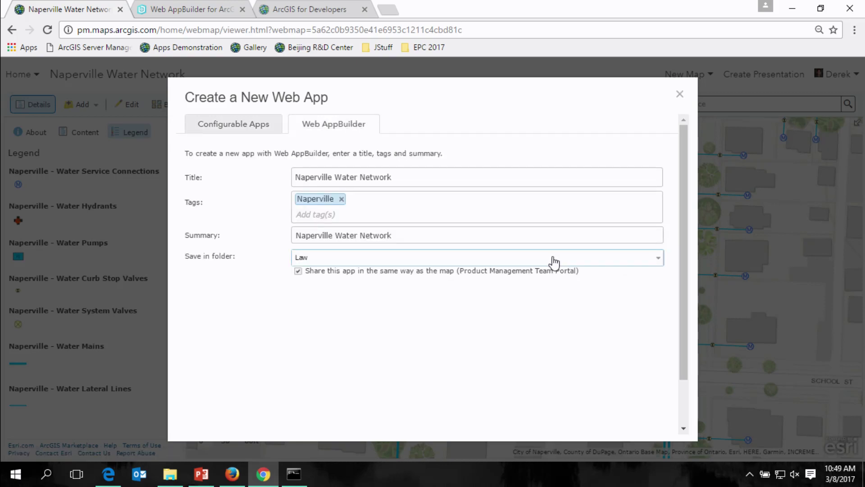
left_click(418, 178)
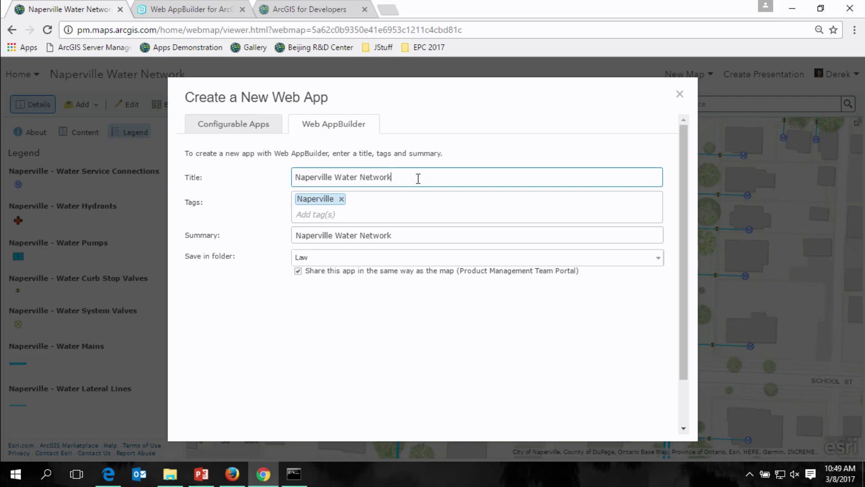
type("App Demo")
left_click_drag(680, 293, 745, 323)
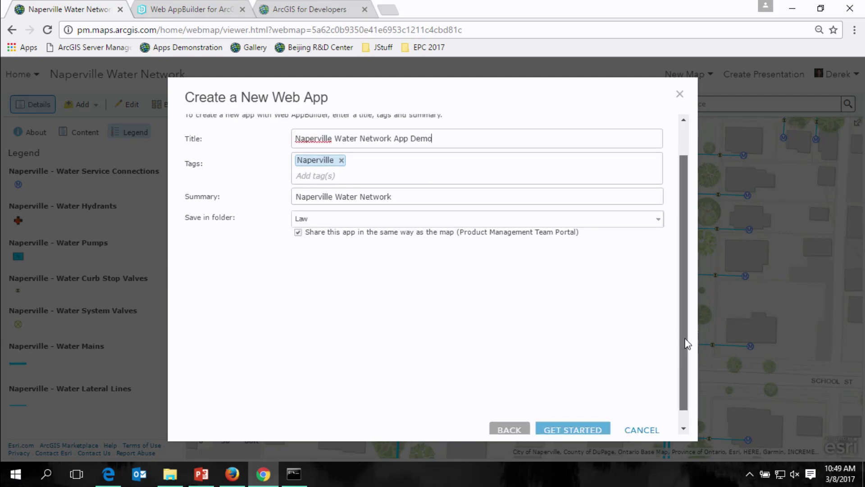
scroll(686, 343, "down", 1)
left_click(559, 412)
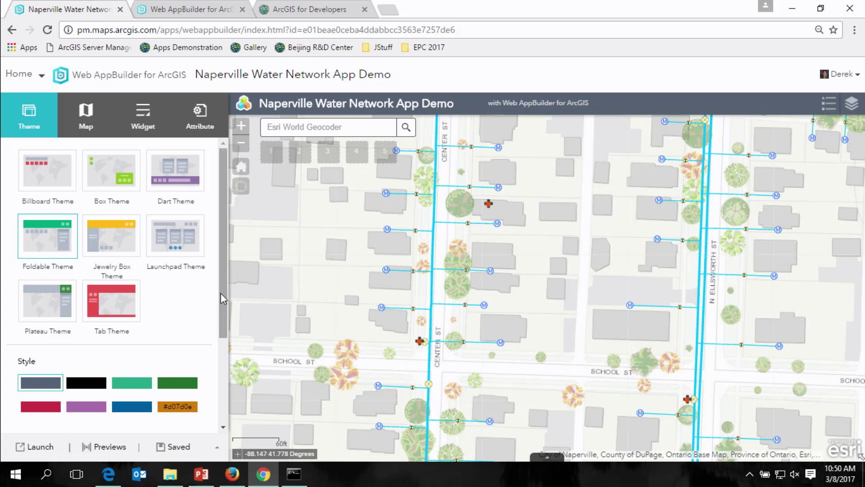
Step: Try the dark green style on the Foldable Theme, as well as the Tab and Dart themes
left_click(185, 383)
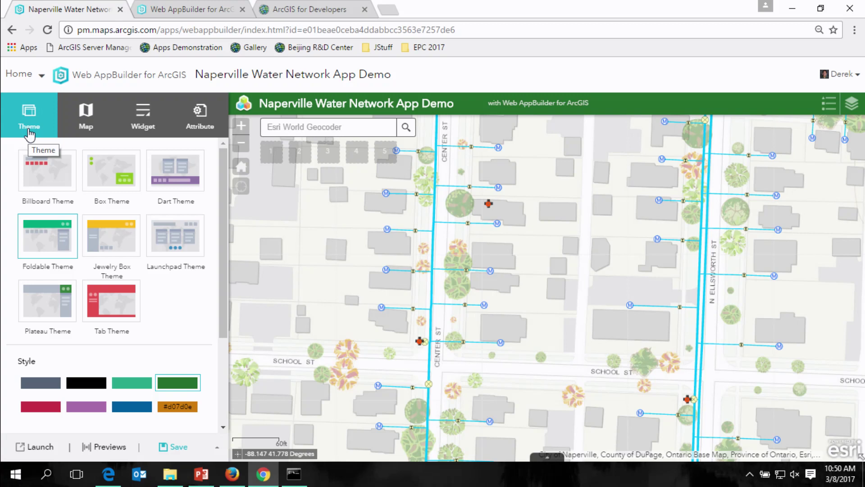
left_click(101, 308)
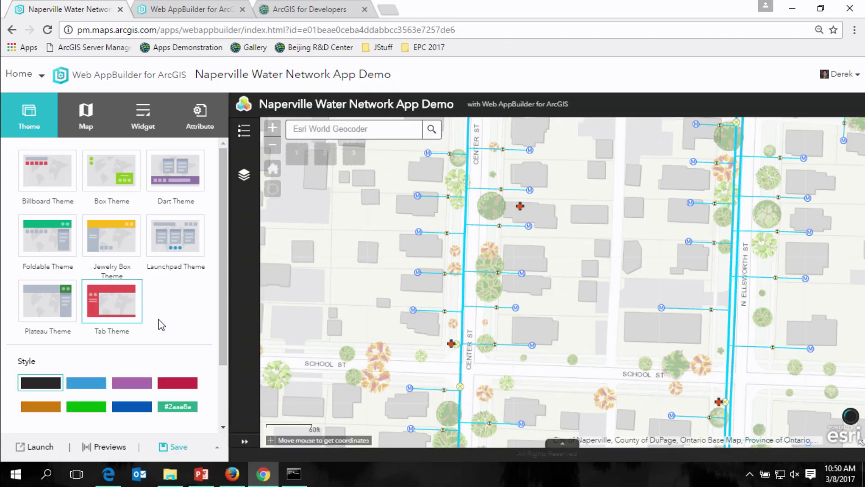
left_click(188, 186)
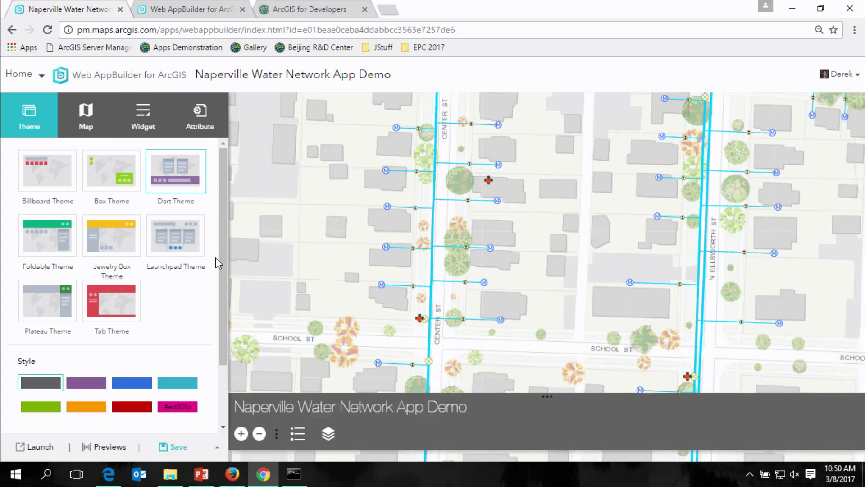
Step: Apply the Launchpad Theme to the app with the custom style colour #32cd32
left_click(189, 244)
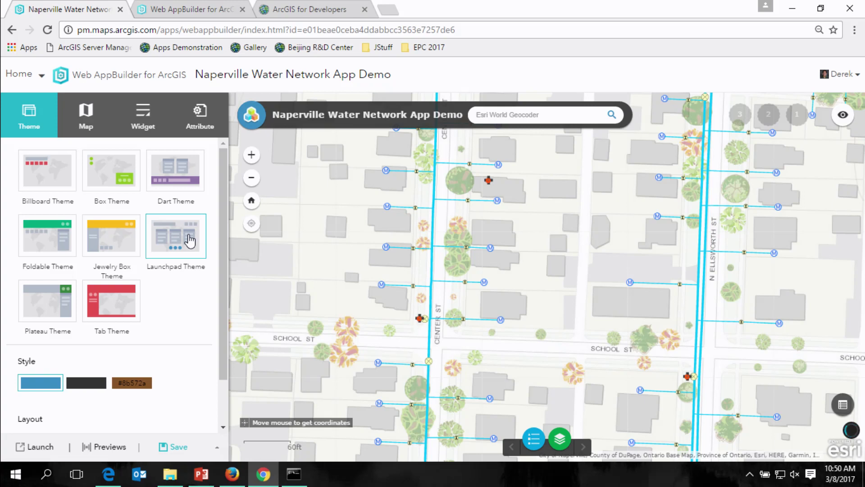
left_click(132, 382)
left_click(232, 249)
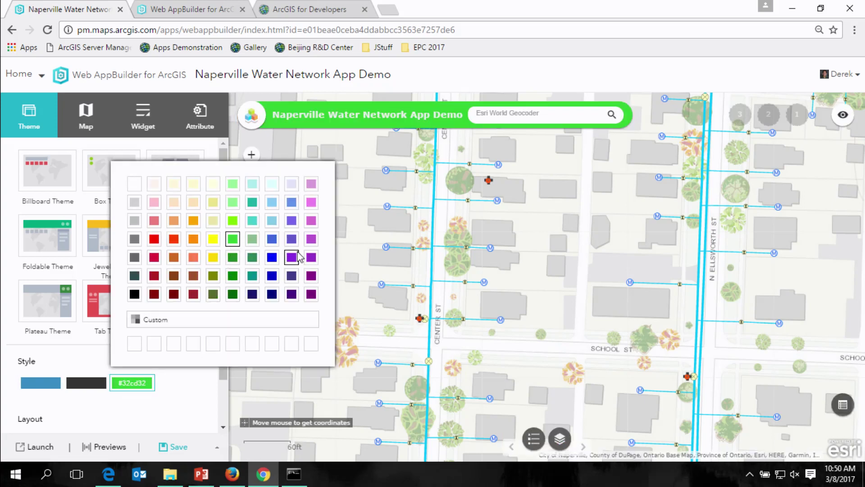
left_click(200, 393)
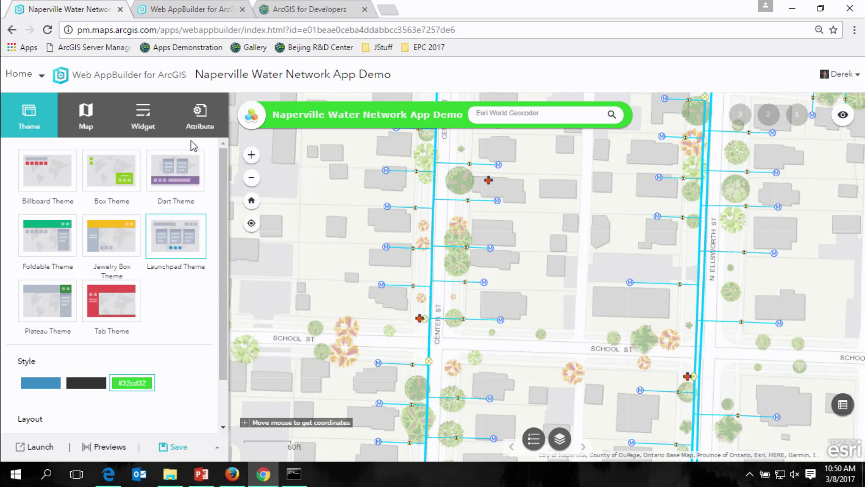
Step: Change the app's branding title to "Water Network Viewer"
left_click(200, 118)
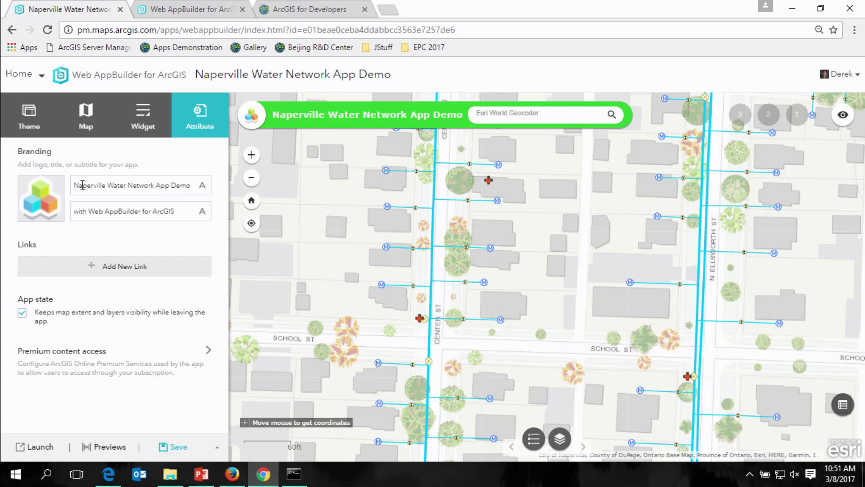
left_click_drag(77, 188, 168, 191)
key("BackSpace")
key("ctrl+a")
type("Watre")
key("BackSpace")
key("BackSpace")
type("er Network Vi")
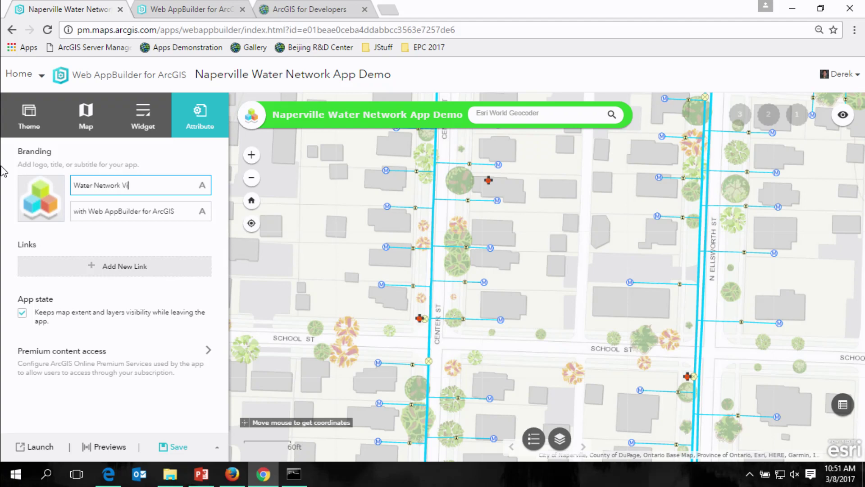
type("ewer")
Step: Replace the app's logo with the WaterTap image from the Icons folder
left_click(42, 195)
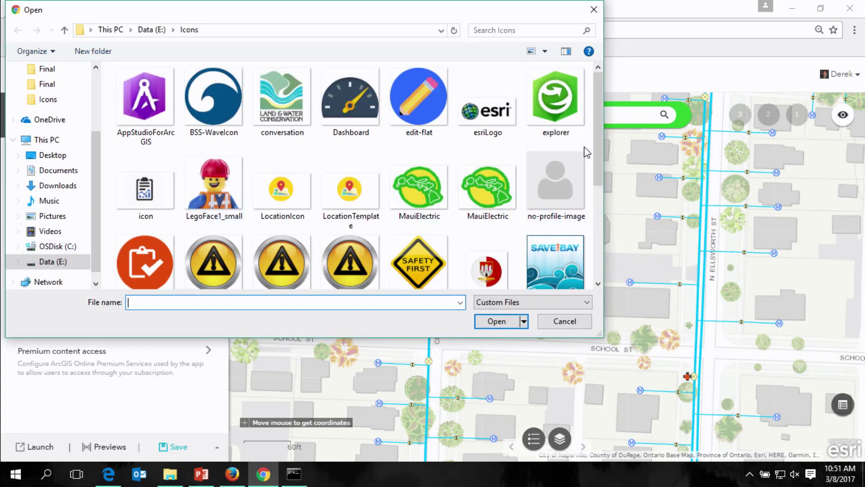
left_click_drag(599, 144, 602, 276)
left_click(213, 269)
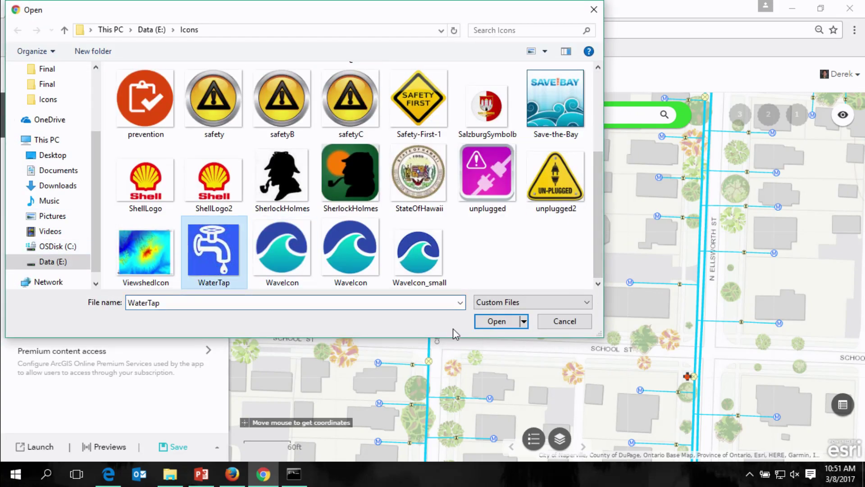
left_click(496, 321)
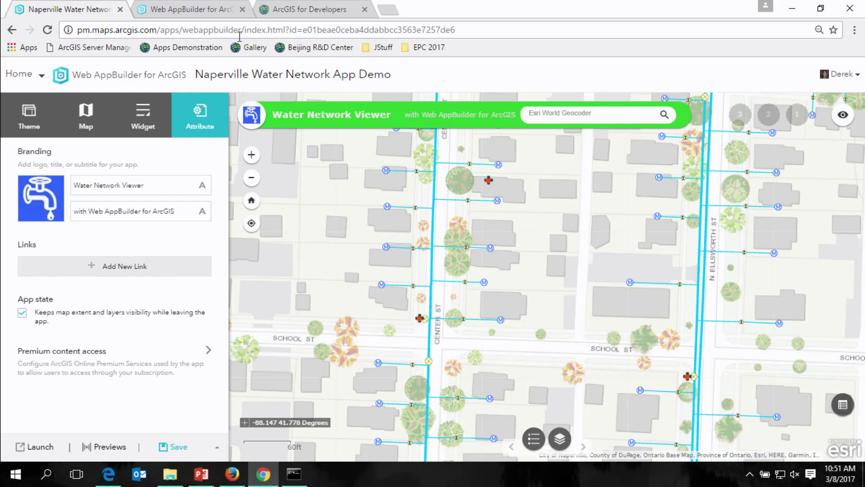
Step: Open the form for adding a new link and cancel it
left_click(103, 270)
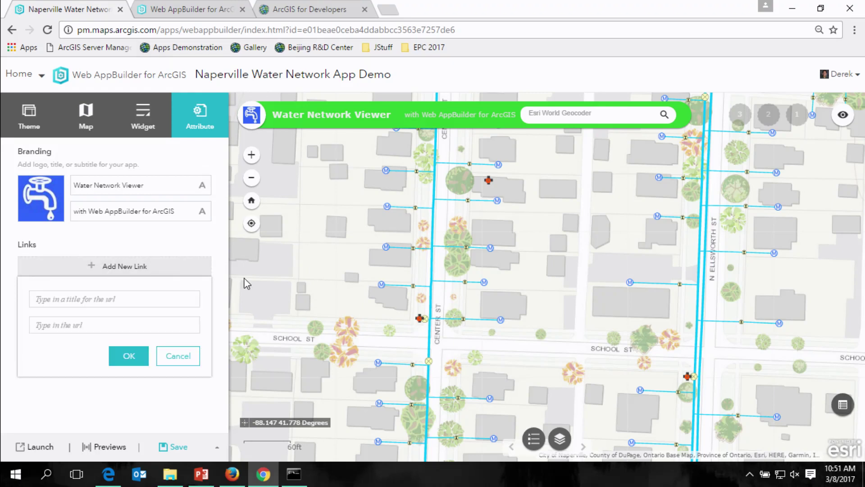
left_click(180, 356)
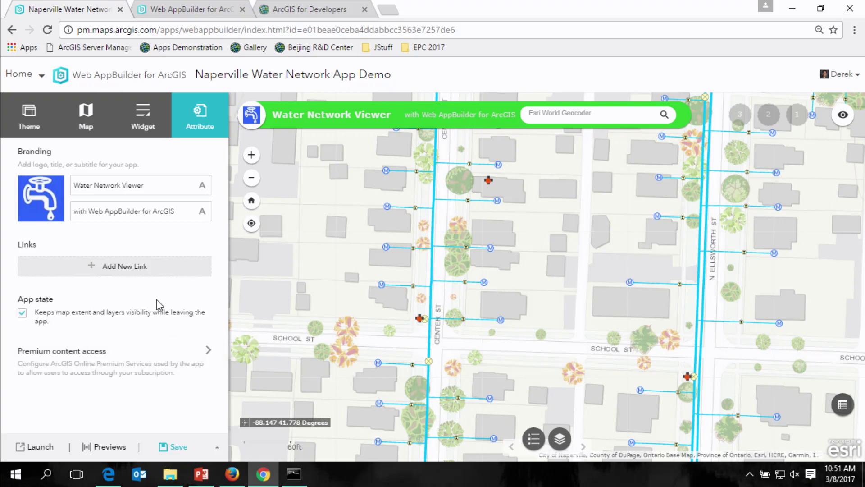
Step: Review the web maps available for the app and the options to edit or create a map, keeping the current map
left_click(97, 130)
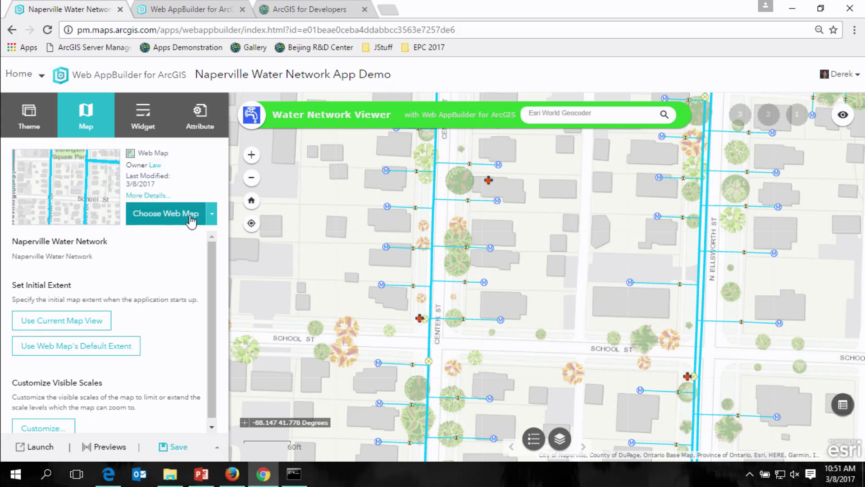
left_click(211, 217)
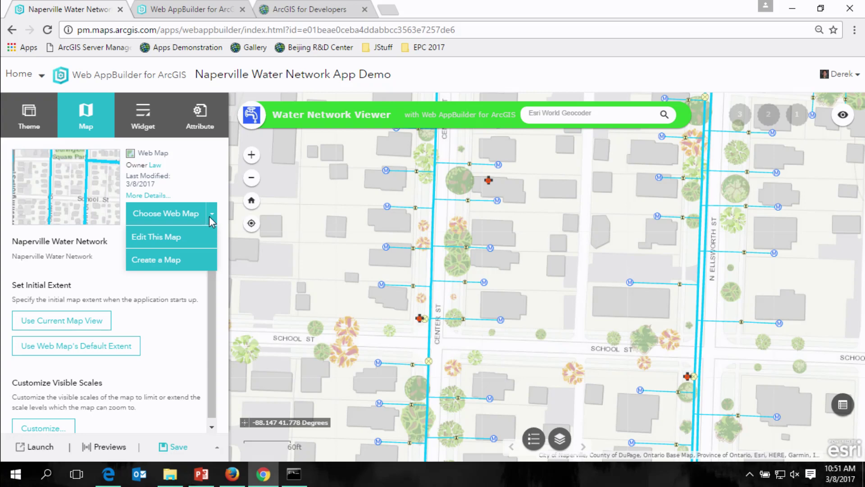
left_click(183, 212)
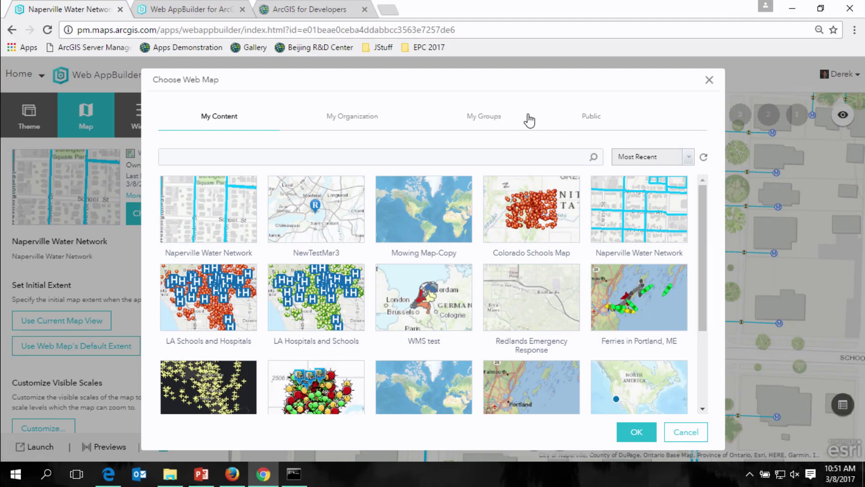
left_click(709, 81)
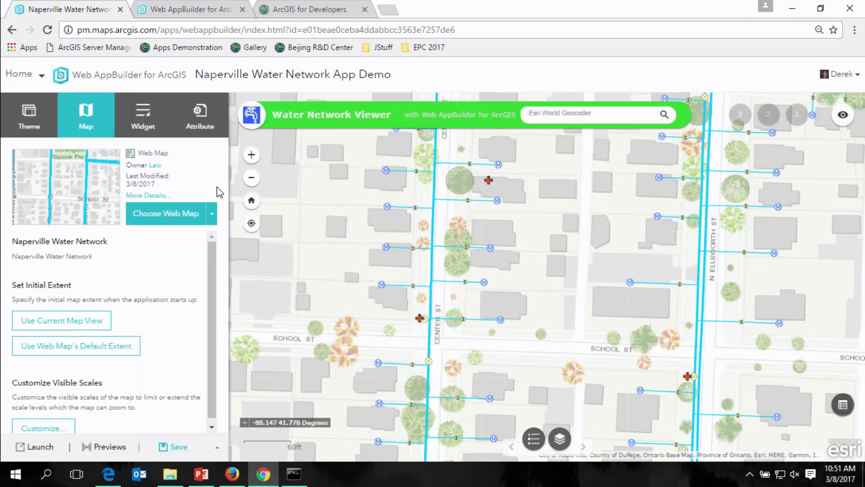
left_click(212, 215)
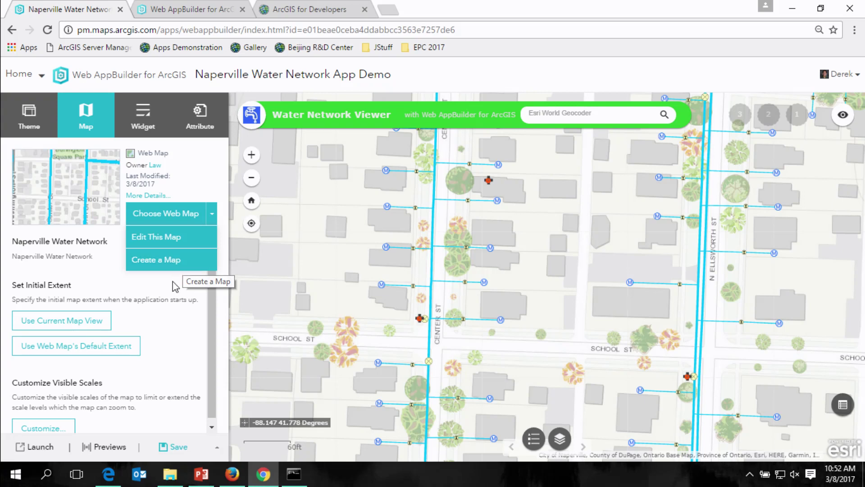
left_click(222, 308)
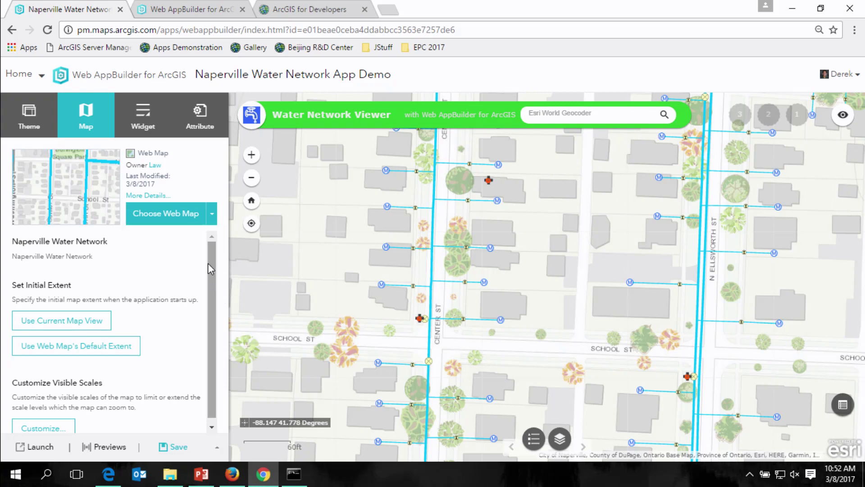
Step: Examine the app's widget settings, including the on-screen widgets and the empty widget placeholders
left_click(150, 123)
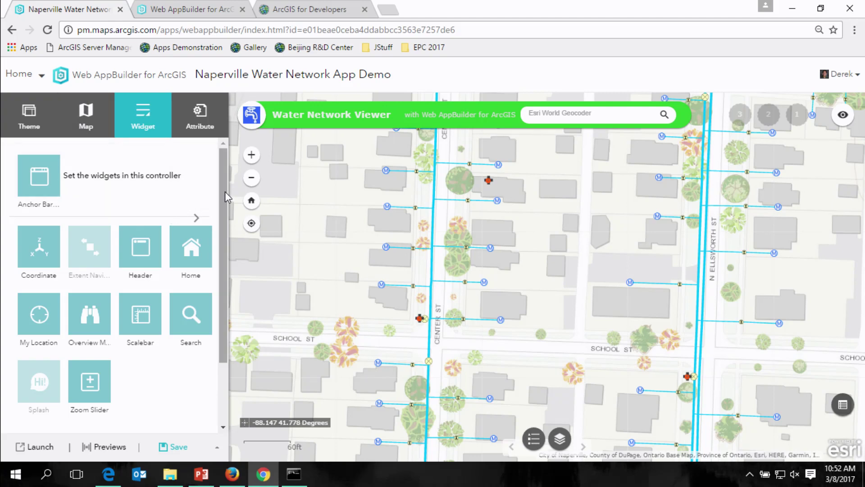
scroll(188, 262, "down", 2)
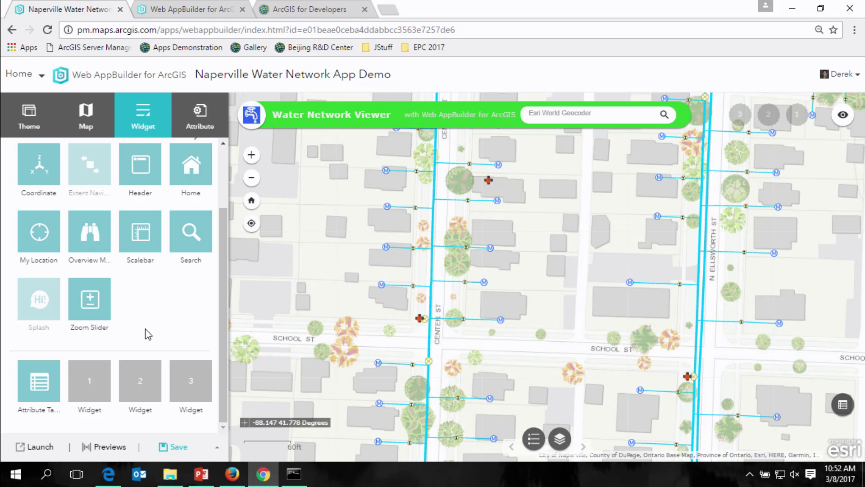
left_click_drag(220, 296, 226, 252)
mouse_move(204, 244)
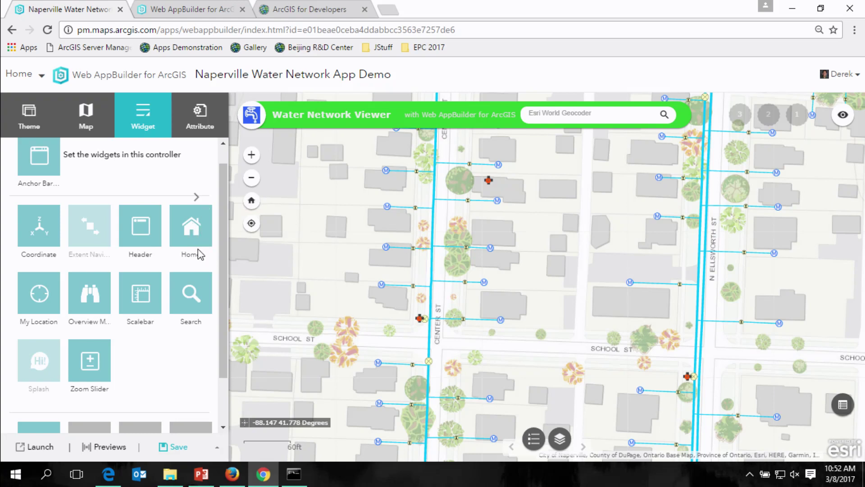
Step: Switch the Home widget off and back on in the app preview, and hide the Coordinate widget
left_click(205, 211)
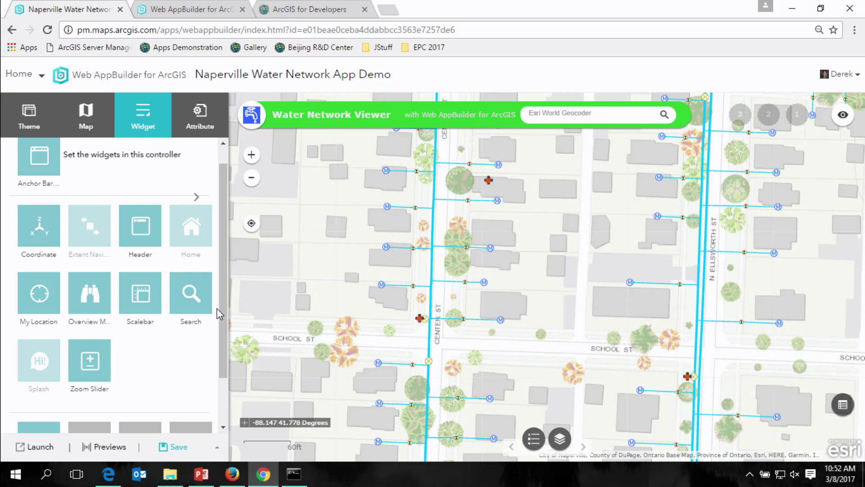
left_click(205, 211)
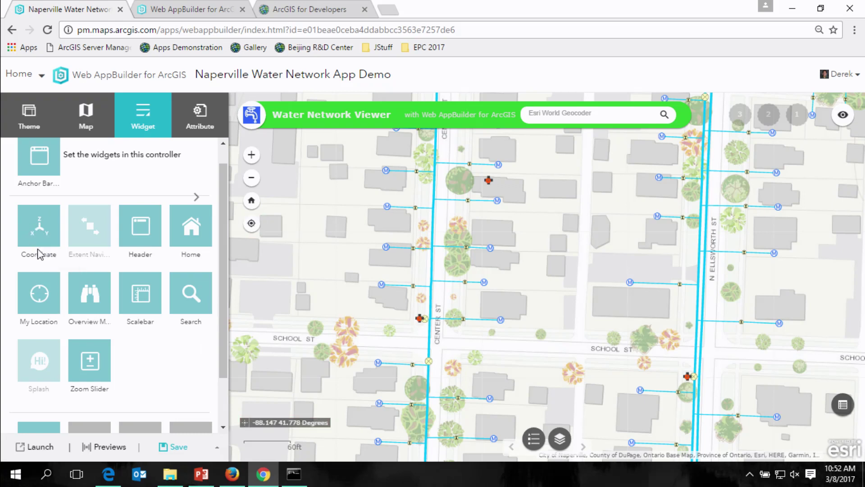
left_click(53, 212)
Step: Add the Basemap Gallery widget to the Anchor Bar Controller, keeping it synchronized with the organization's basemap gallery setting
scroll(139, 340, "up", 1)
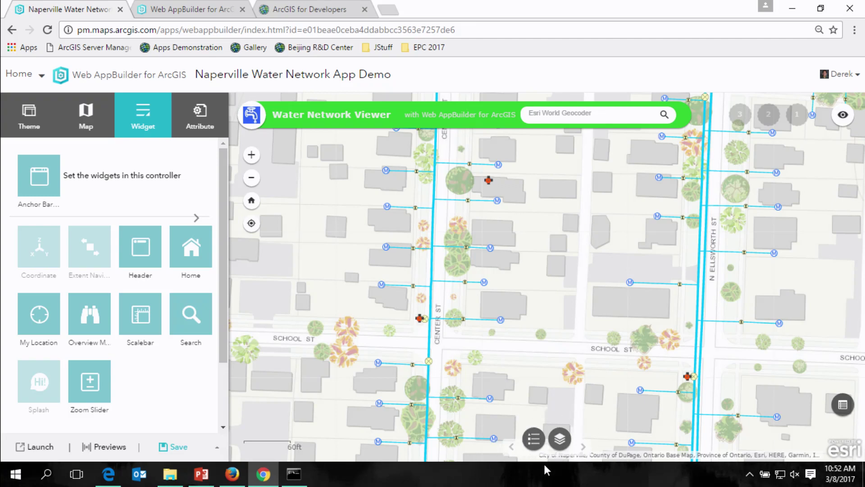
left_click(174, 186)
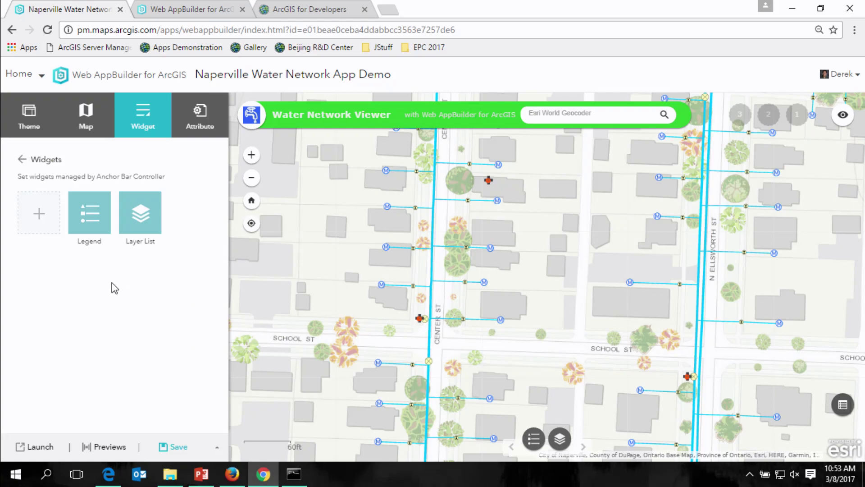
left_click(39, 215)
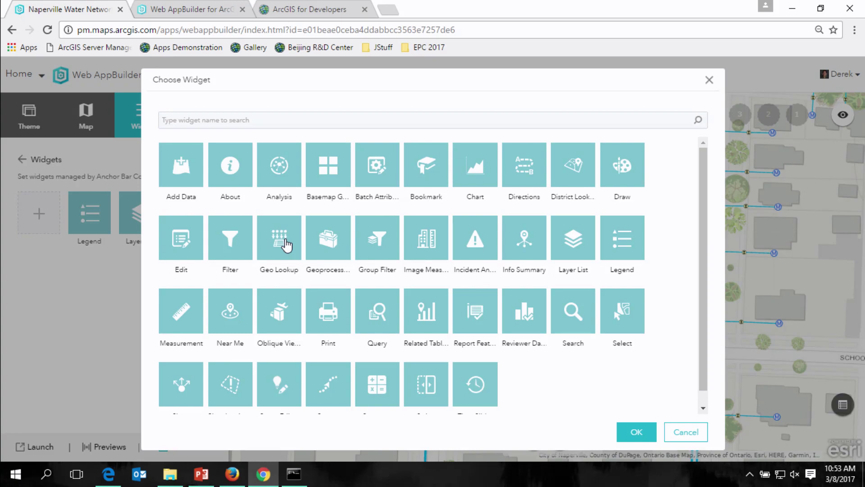
mouse_move(703, 278)
left_mouse_down()
mouse_move(706, 310)
mouse_move(708, 269)
left_mouse_up()
left_click(316, 174)
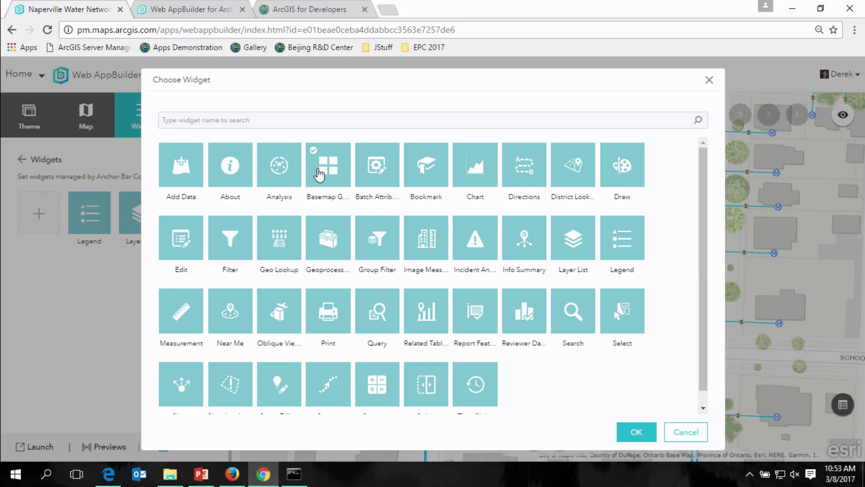
left_click(635, 433)
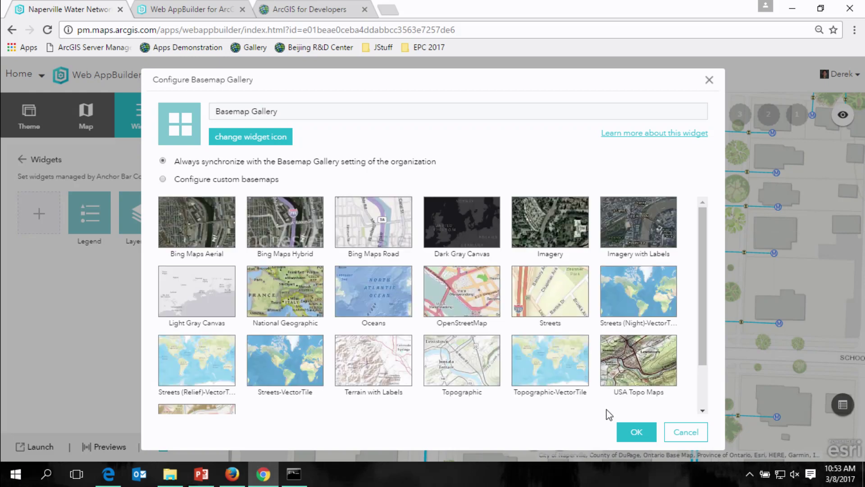
left_click(635, 432)
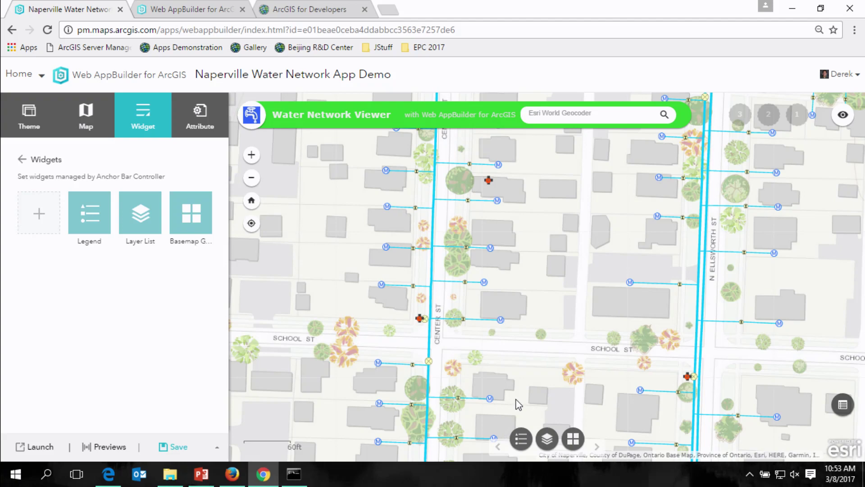
Step: Open the Basemap Gallery widget in the app preview, look through the available basemaps and close it
left_click(572, 437)
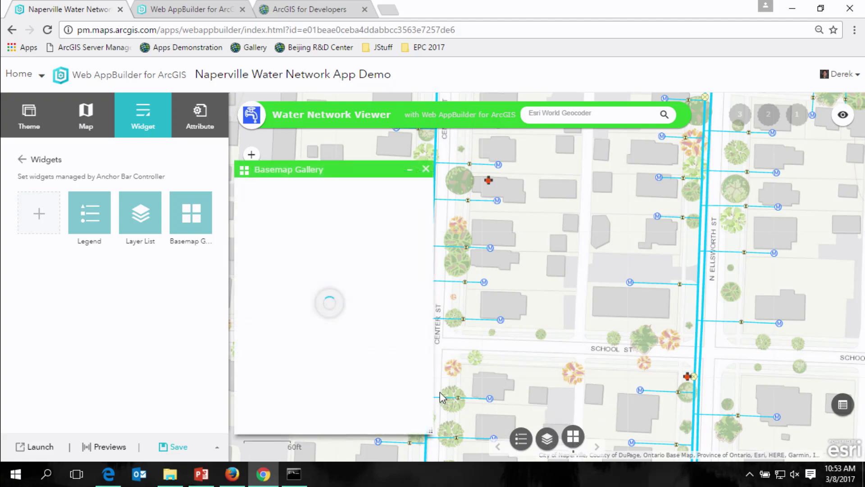
scroll(420, 270, "down", 5)
scroll(424, 268, "up", 5)
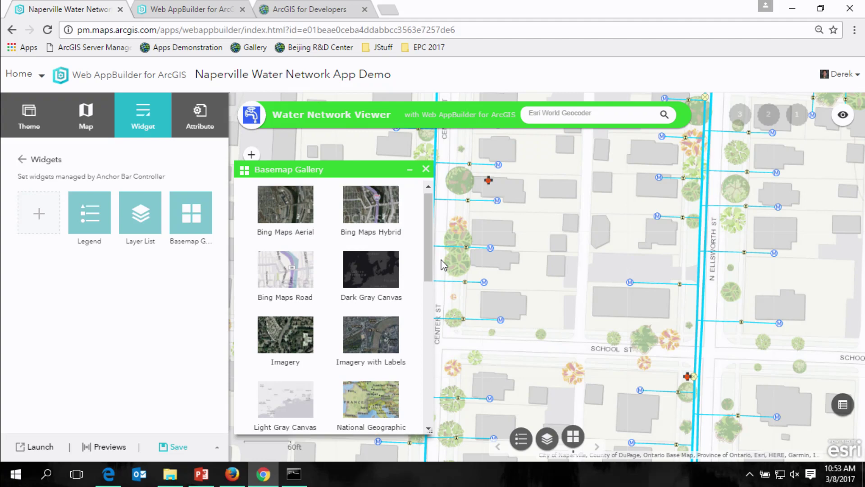
left_click(426, 169)
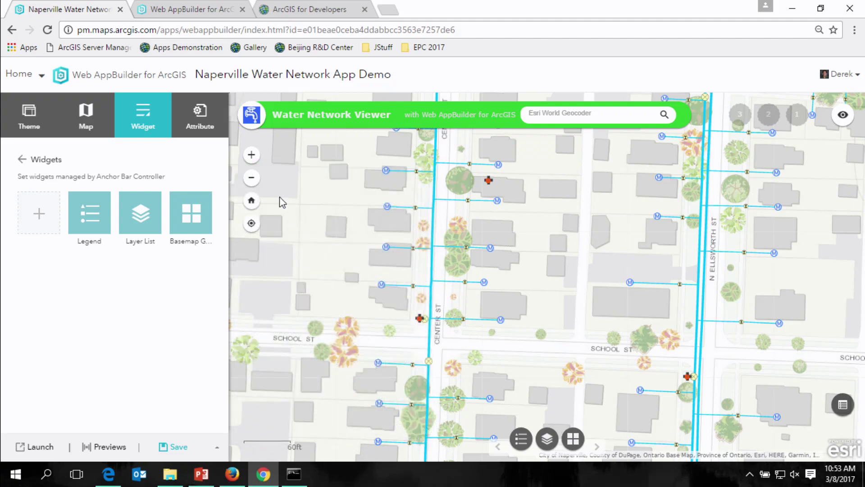
Step: Add the Analysis widget with the Calculate Density and Choose Best Facilities tools, and check it in the app preview
left_click(44, 232)
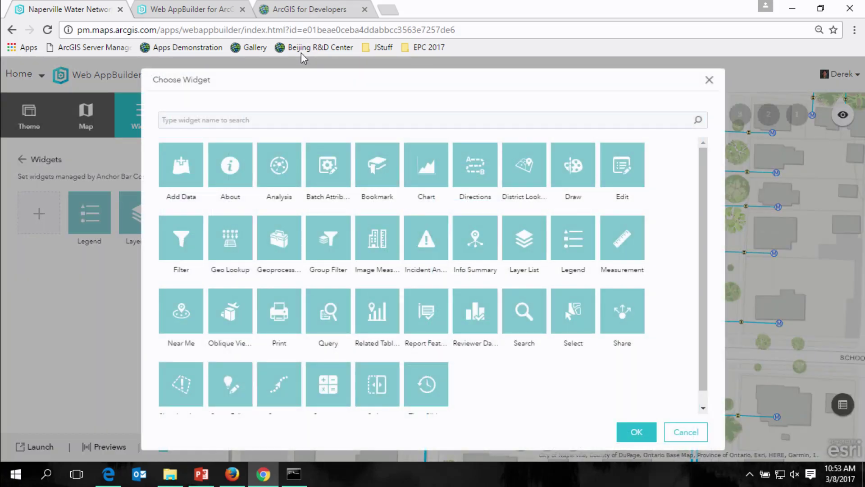
left_click(284, 174)
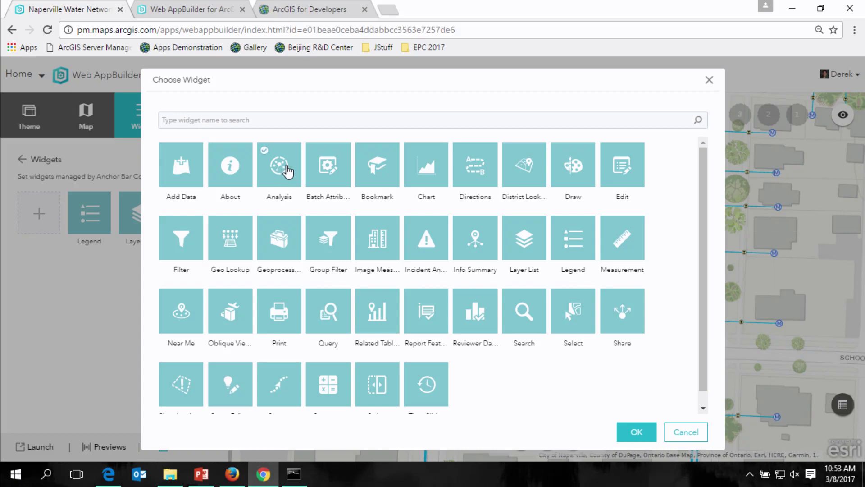
left_click(636, 432)
mouse_move(706, 224)
left_mouse_down()
mouse_move(691, 332)
mouse_move(694, 227)
left_mouse_up()
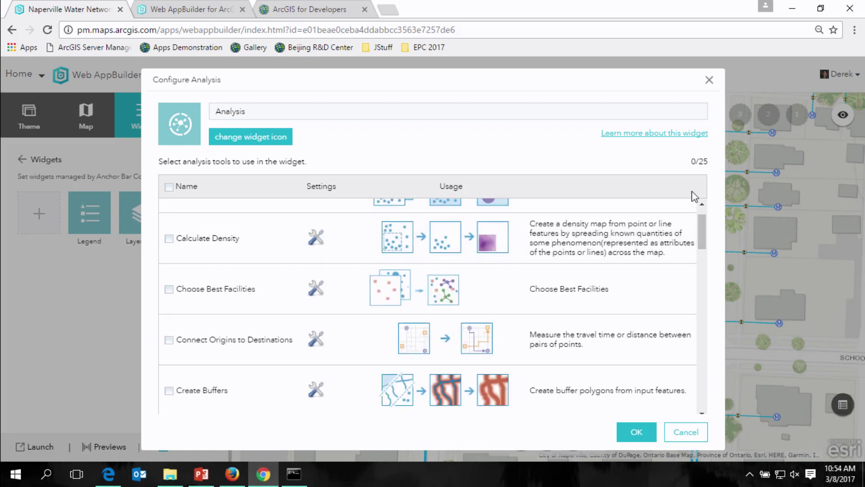
left_click(169, 239)
left_click(169, 288)
left_click(636, 432)
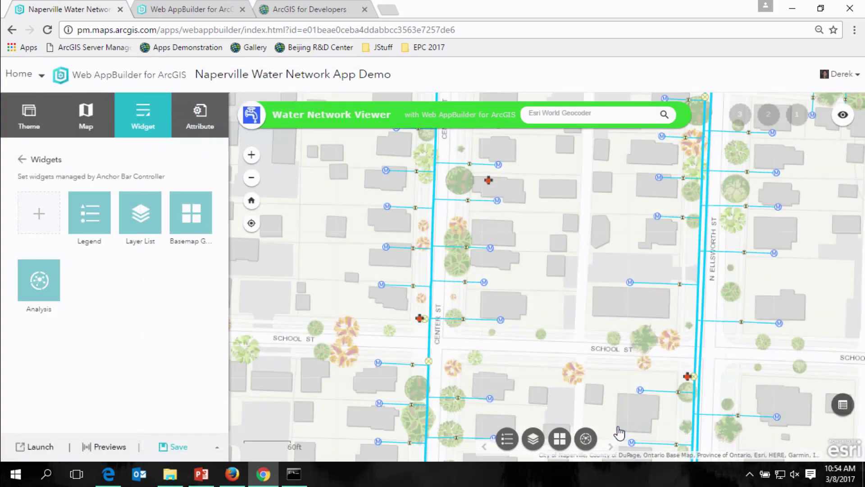
left_click(587, 436)
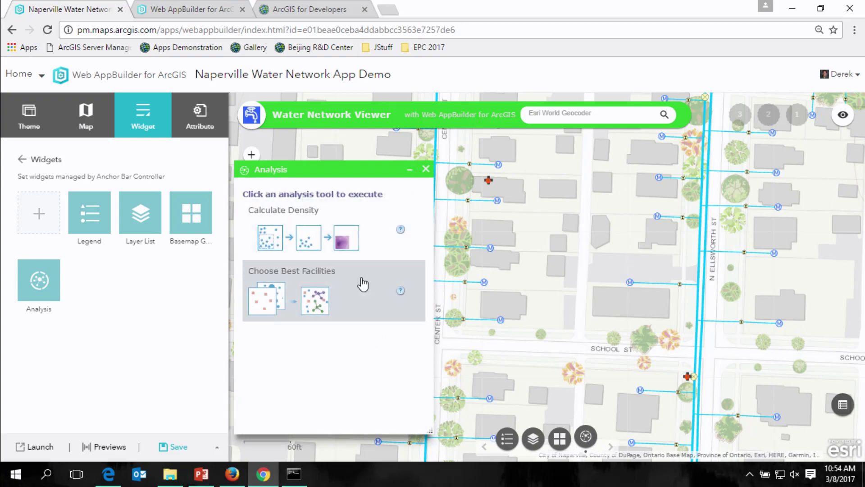
left_click(425, 170)
Step: Choose the Smart Editor widget for the Anchor Bar Controller and open its configuration
left_click(25, 227)
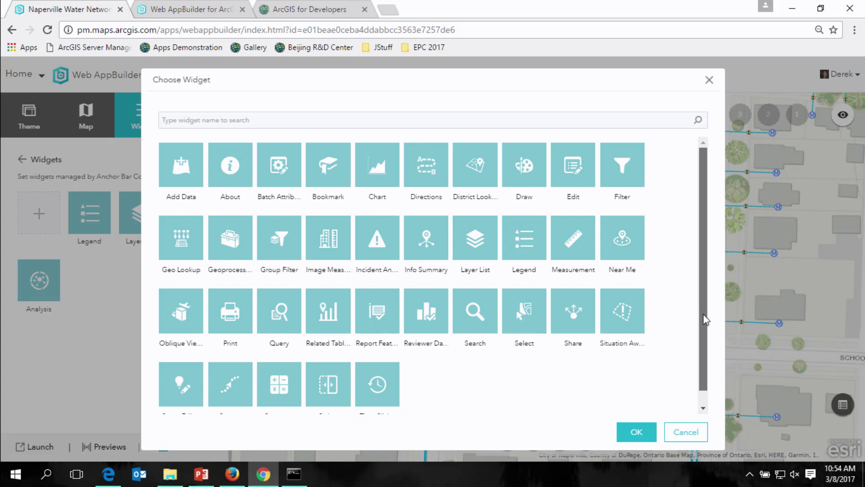
scroll(702, 311, "down", 1)
left_click(180, 381)
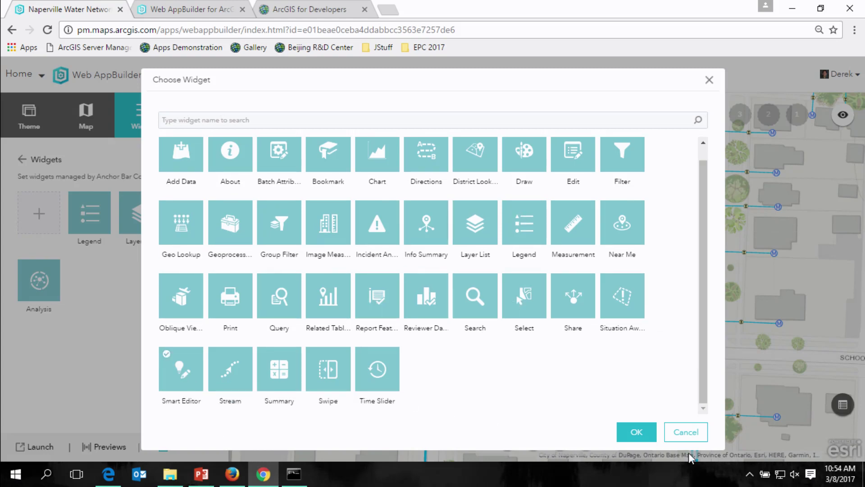
left_click(639, 431)
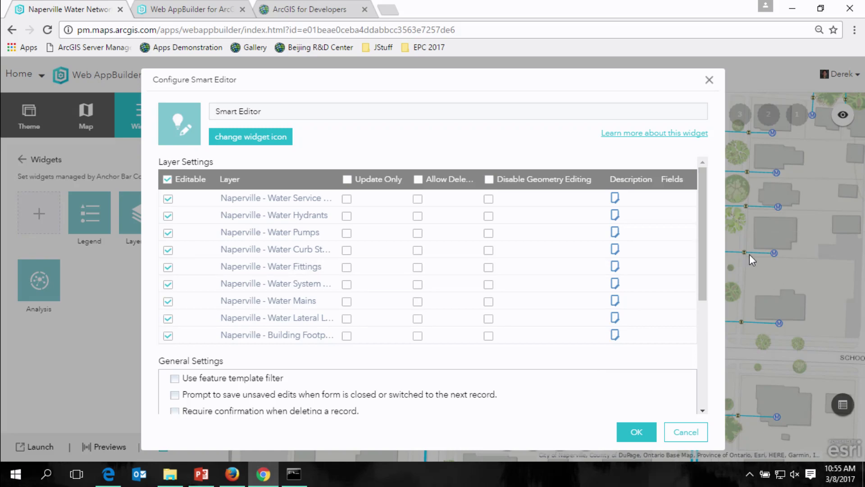
Step: Make Water Pumps, Water Curb Stop Valves and Water Fittings non-editable, and set Water System Valves to Update Only with deleting allowed
mouse_move(706, 251)
left_mouse_down()
mouse_move(707, 285)
mouse_move(707, 240)
left_mouse_up()
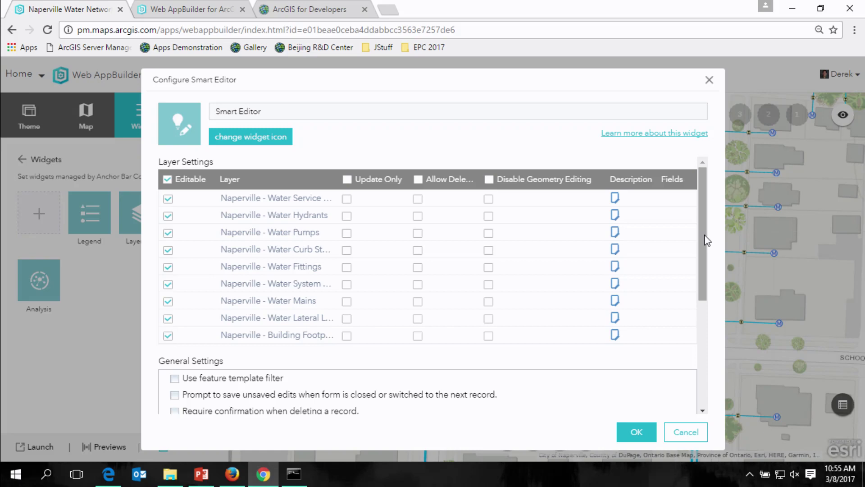
mouse_move(705, 247)
left_mouse_down()
mouse_move(701, 283)
mouse_move(689, 241)
left_mouse_up()
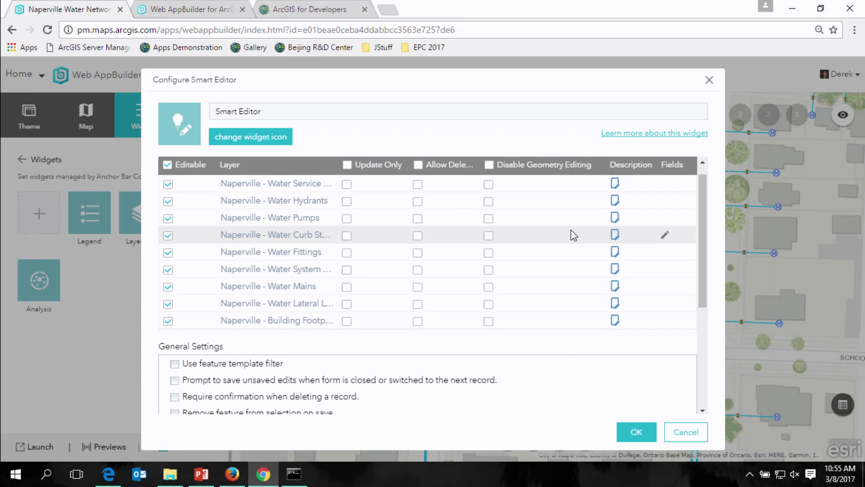
left_click(169, 253)
left_click(169, 235)
left_click(169, 220)
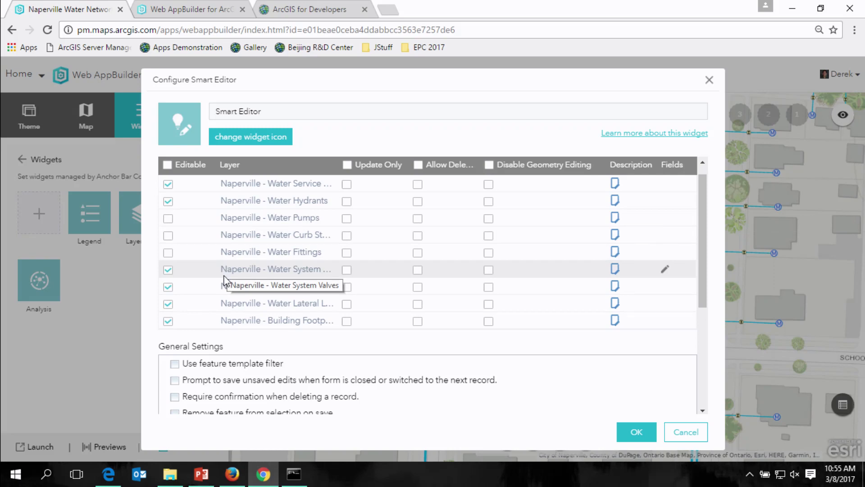
left_click(347, 270)
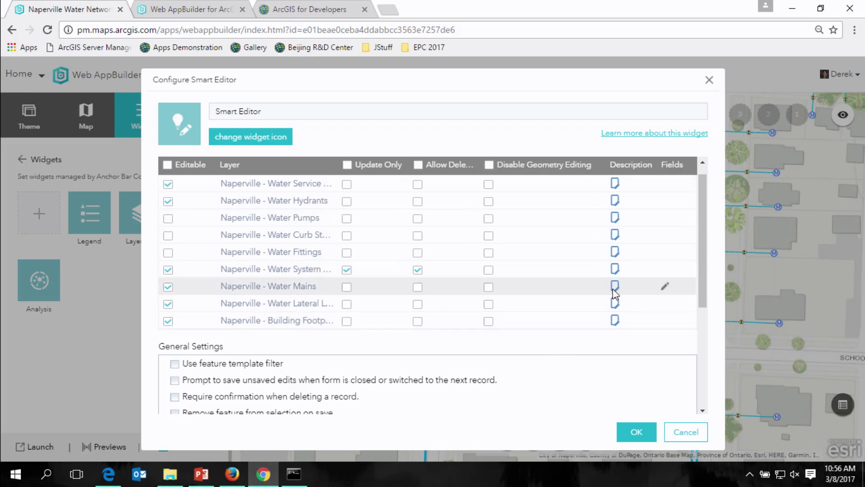
Step: Enable the feature template filter and required confirmation when deleting a record for the Smart Editor, and accept its configuration
scroll(706, 296, "down", 1)
scroll(706, 296, "down", 4)
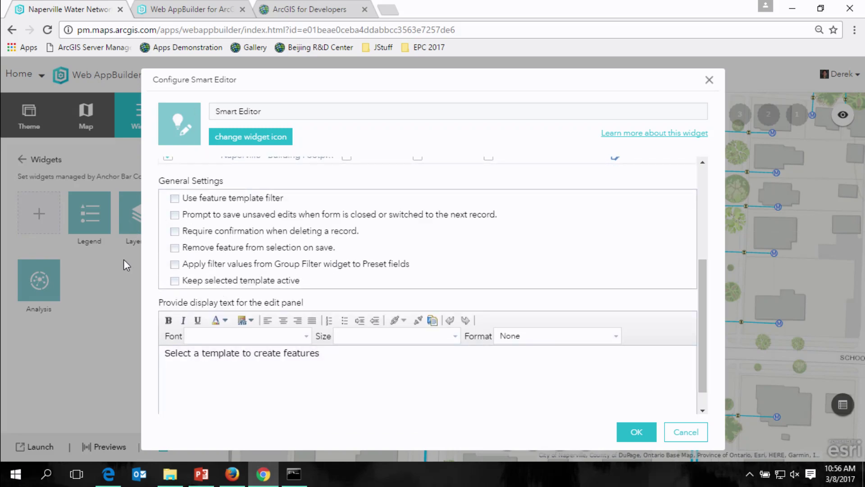
left_click(175, 198)
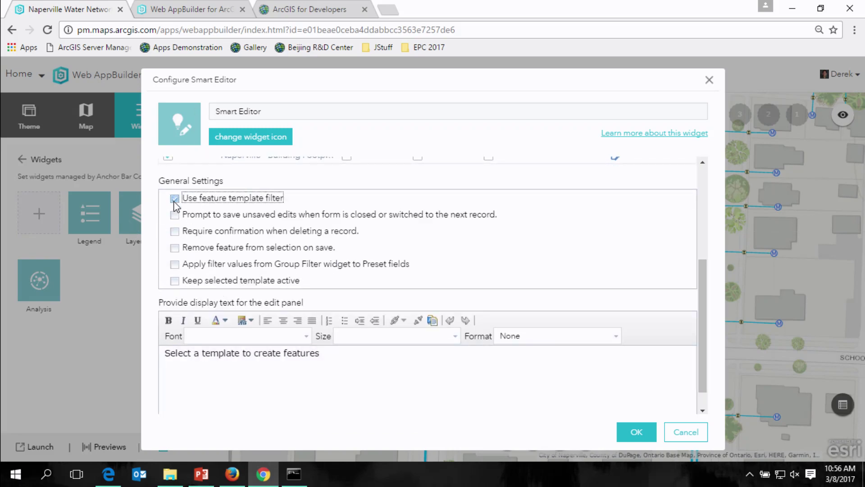
left_click(174, 231)
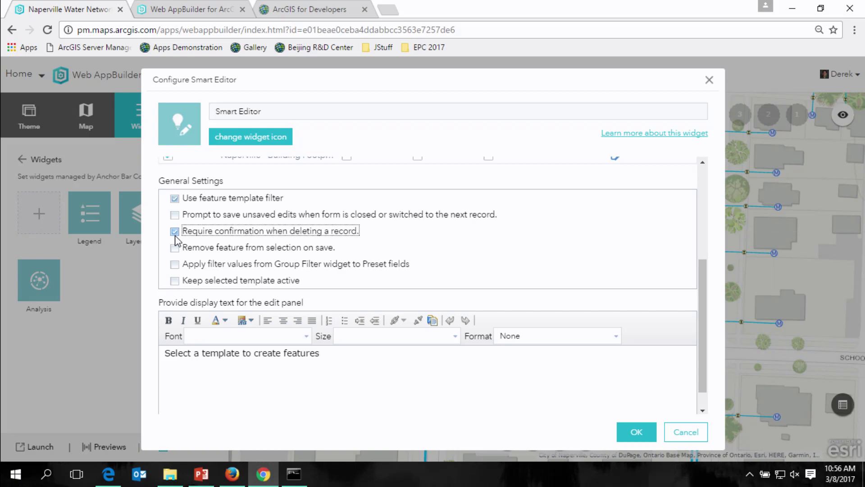
left_click(633, 430)
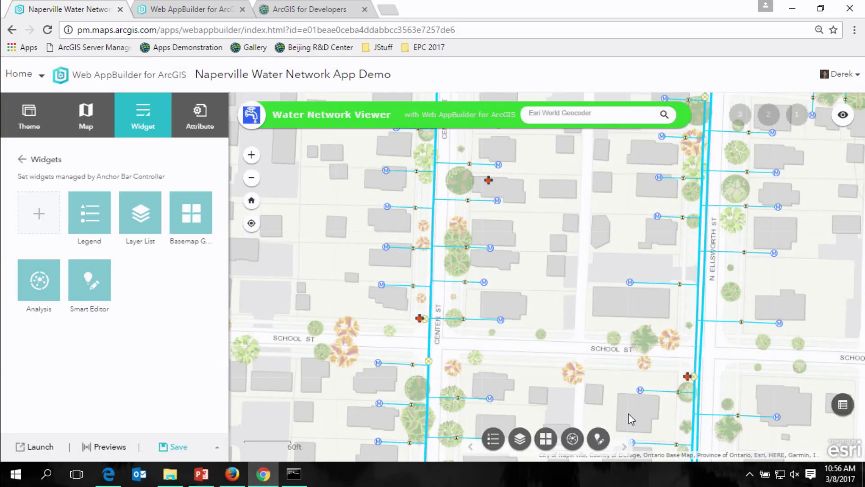
Step: Try the Smart Editor in the preview by sketching a short Water Mains line west of N Ellsworth St, and close it without saving
left_click(598, 437)
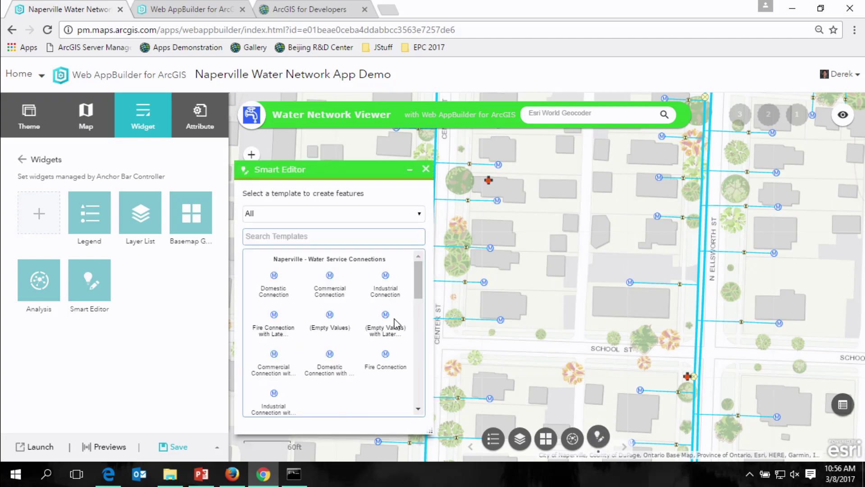
left_click_drag(417, 287, 420, 351)
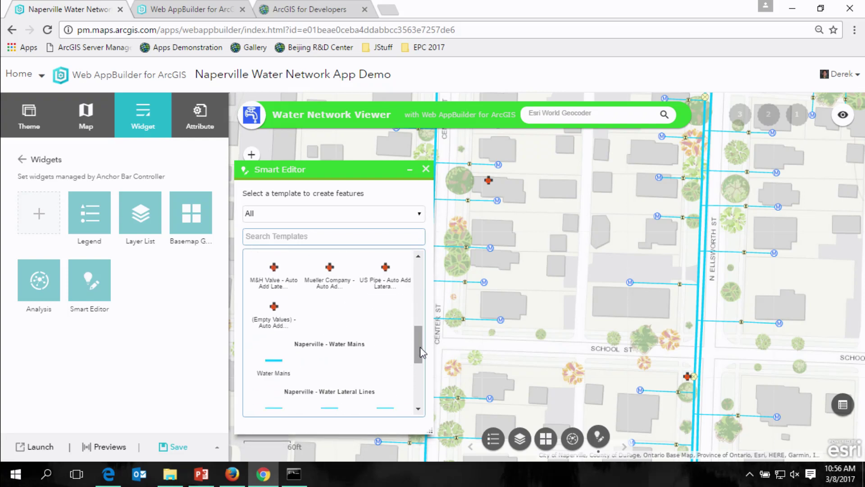
left_click(275, 363)
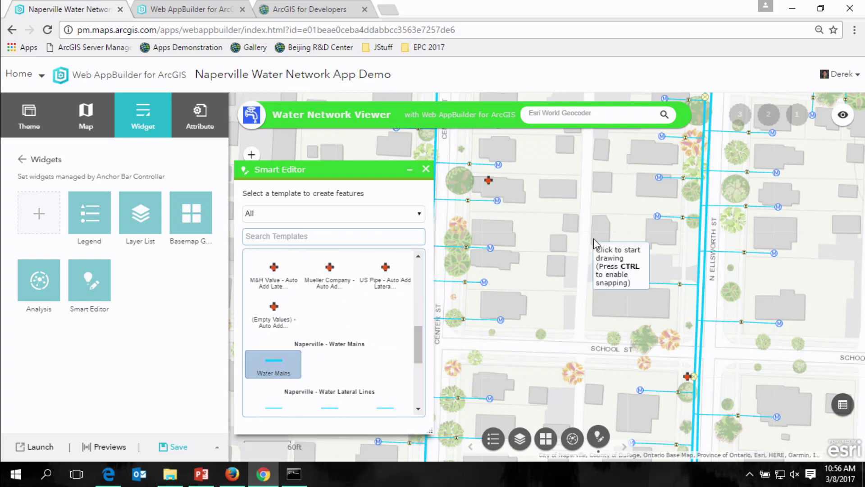
left_click(649, 282)
double_click(636, 228)
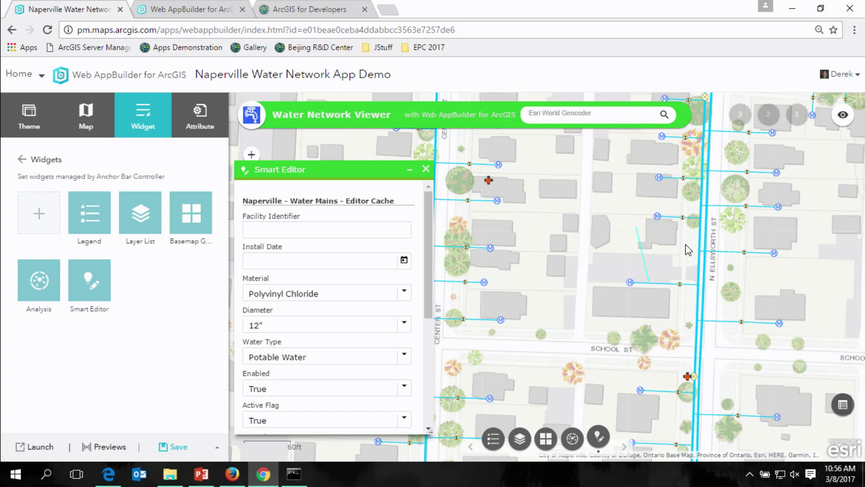
left_click(425, 169)
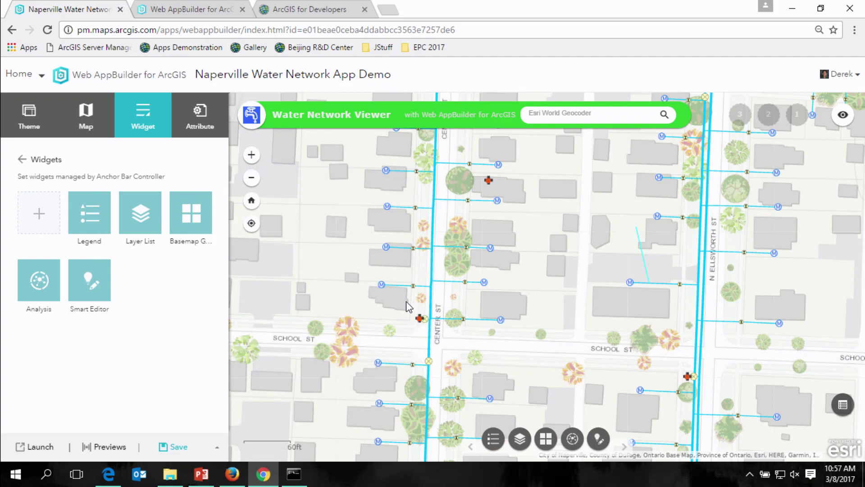
Step: Open the attribute table in the app preview and reduce its height to reveal more of the map
left_click(841, 407)
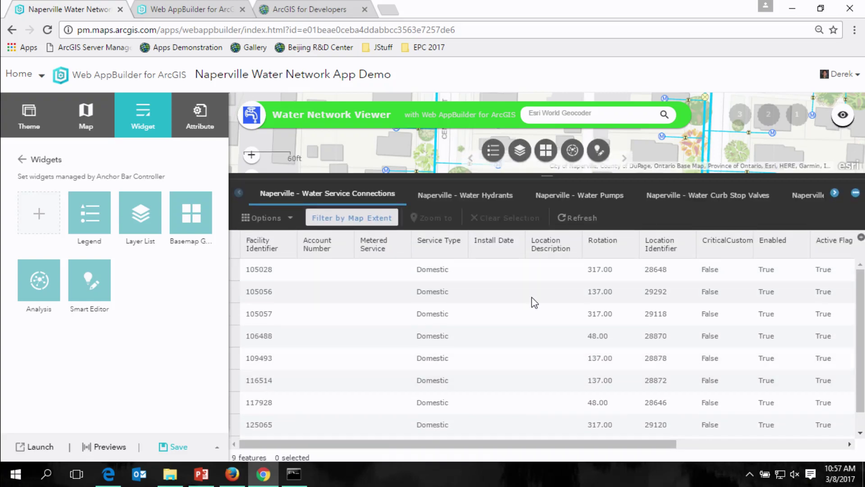
left_click_drag(548, 174, 552, 283)
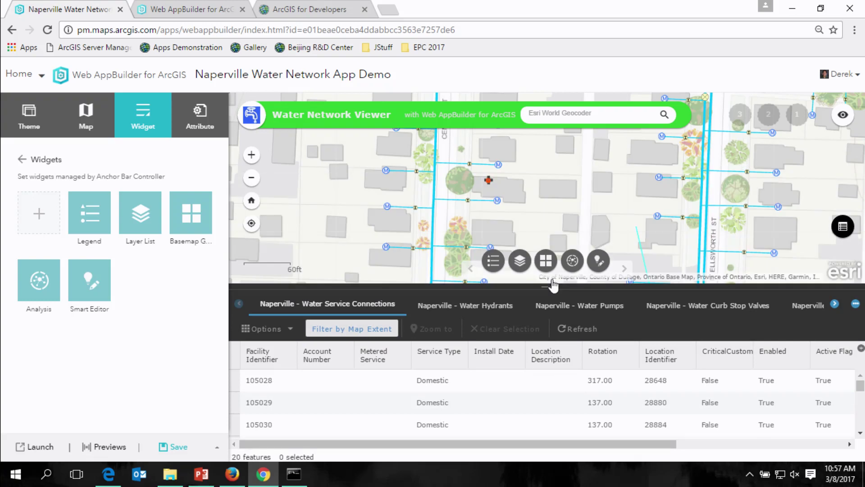
Step: Save the Water Network Viewer app and launch it in its own browser tab
left_click(173, 450)
left_click(33, 446)
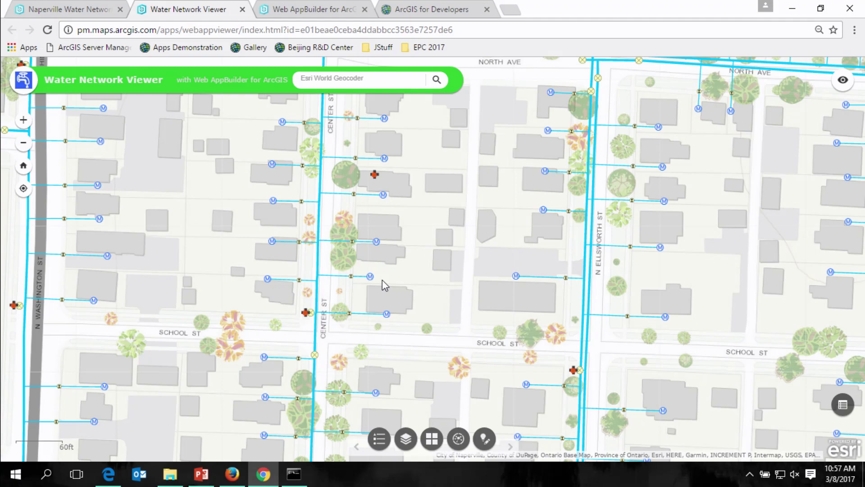
Step: Close the launched app's tab and change the Launchpad theme's custom style color to orange (#ffa500) in the builder
left_click(242, 9)
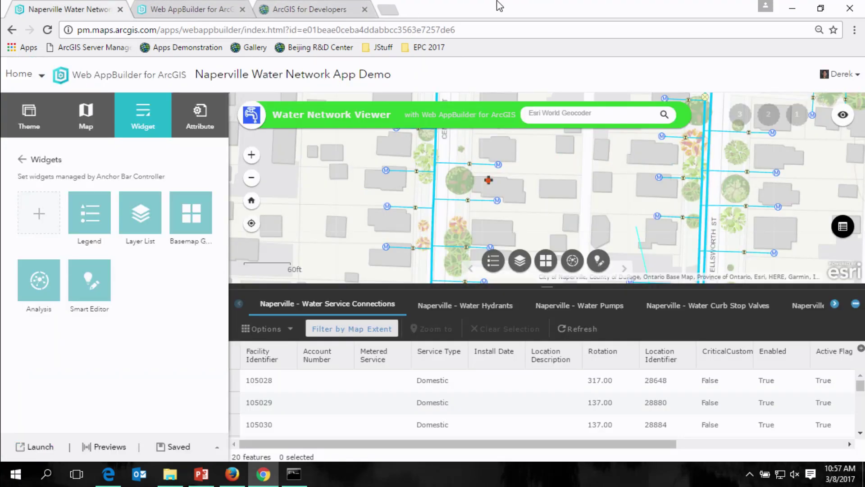
left_click(22, 159)
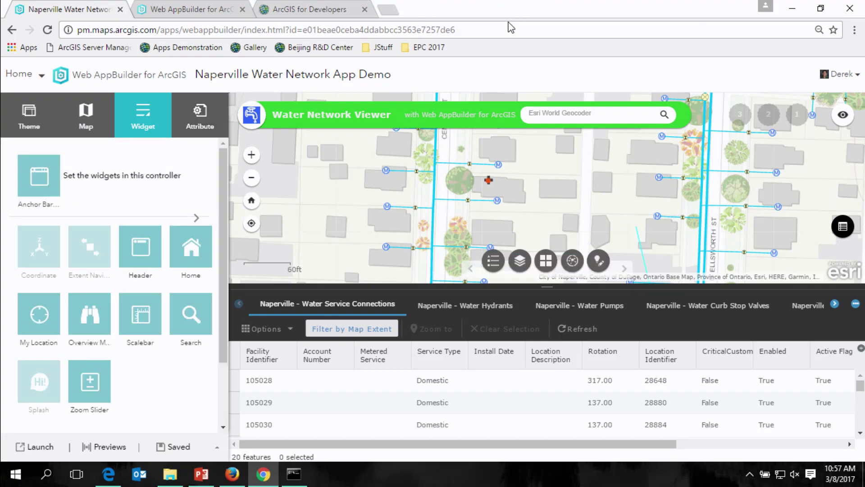
left_click(31, 120)
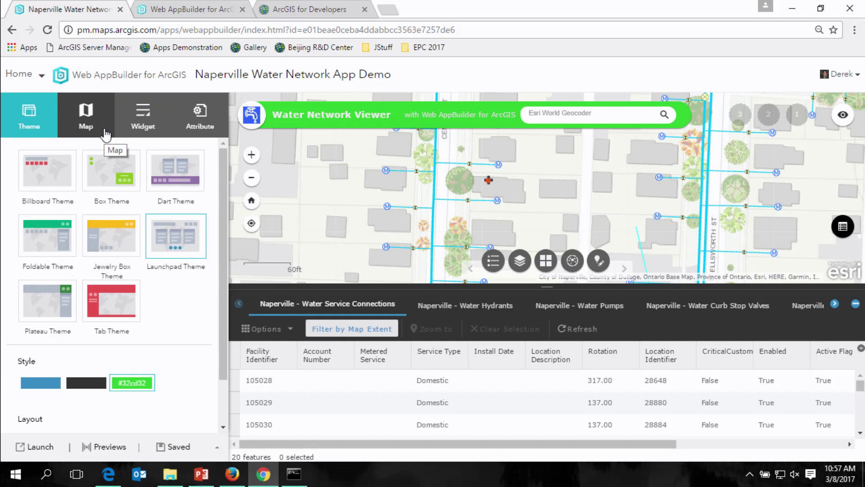
left_click(145, 386)
left_click(193, 220)
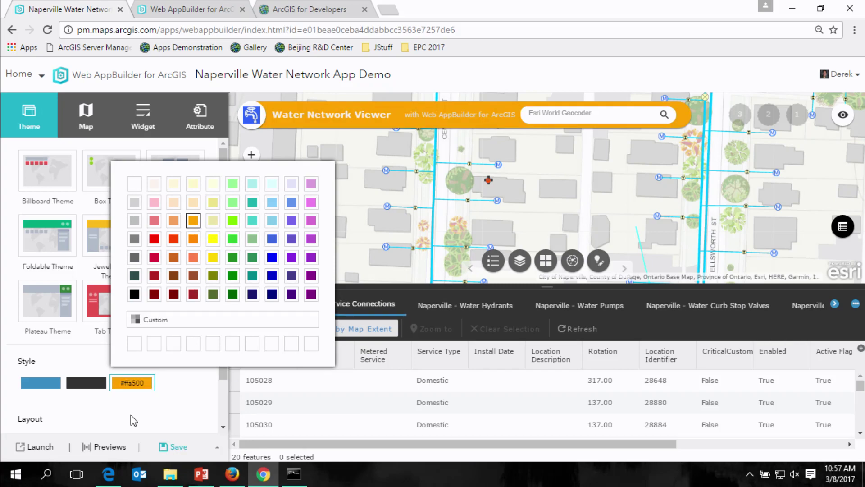
Step: Save the recolored app, view its device preview, and launch it in its own browser tab
left_click(177, 448)
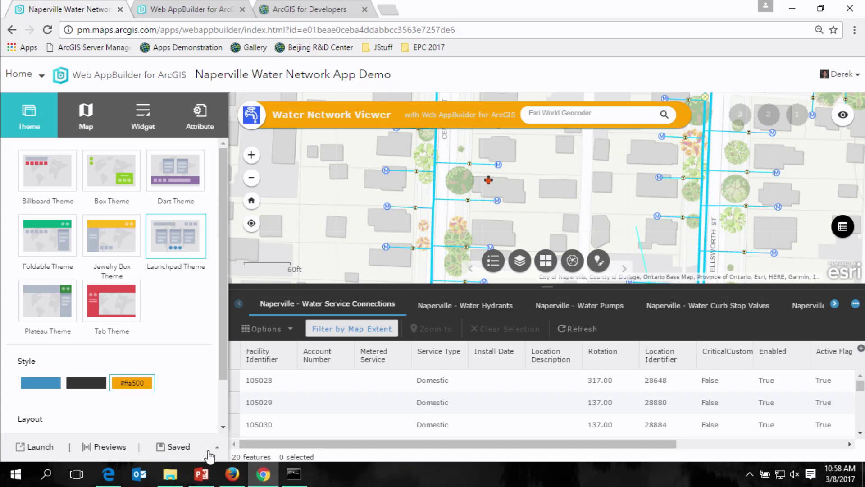
left_click(96, 449)
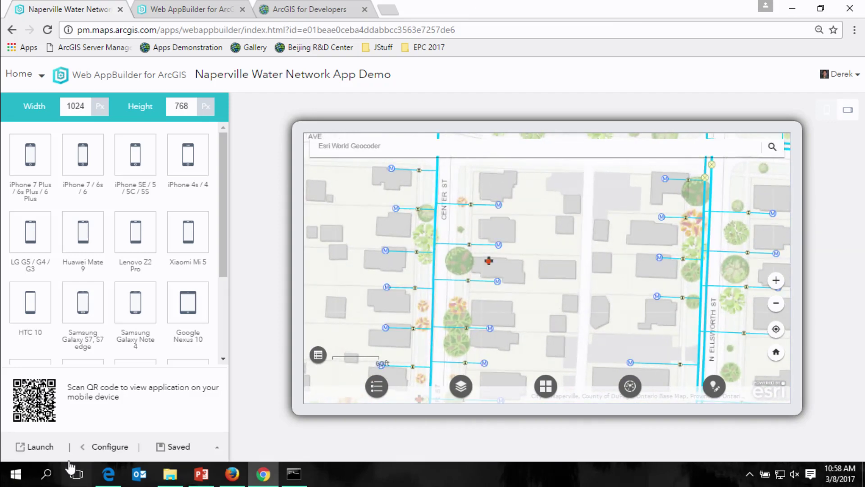
left_click(20, 446)
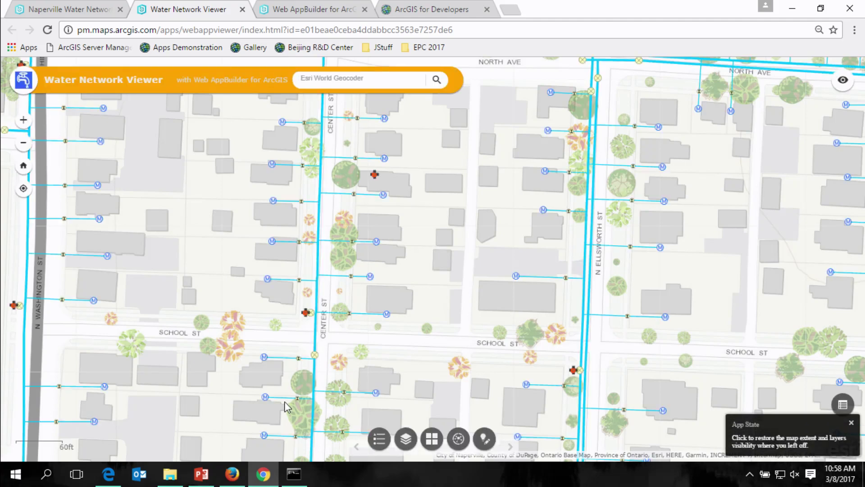
Step: Switch to PowerPoint and present the slides from the Web AppBuilder tour slide through Run 2D Apps on Any Device
left_click(200, 473)
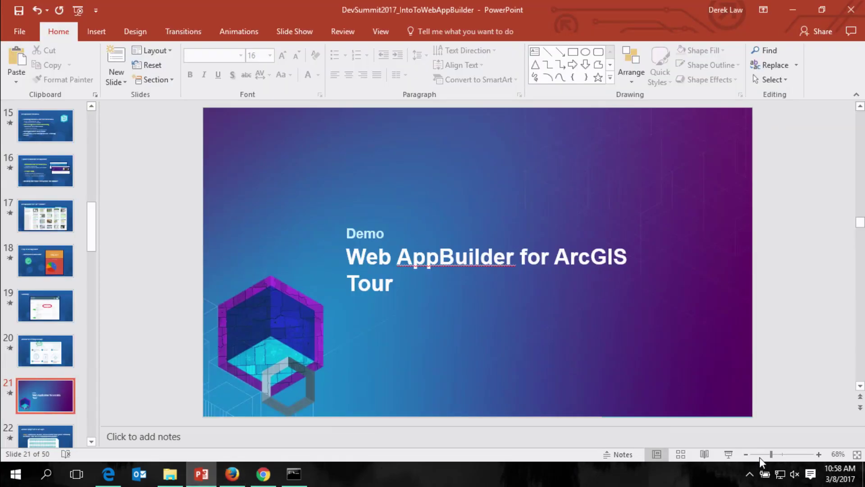
left_click(727, 453)
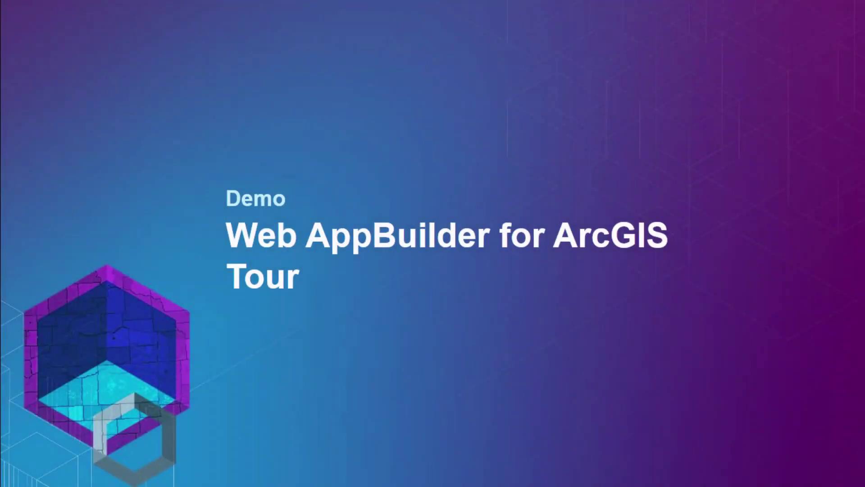
key("Right")
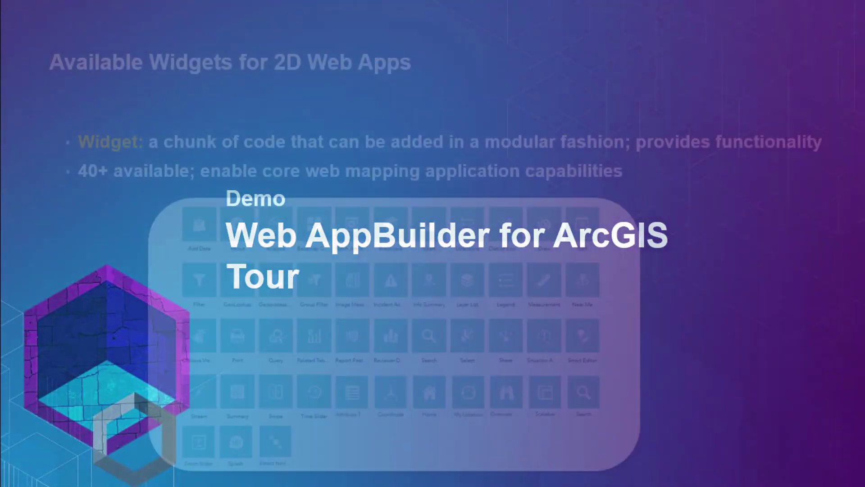
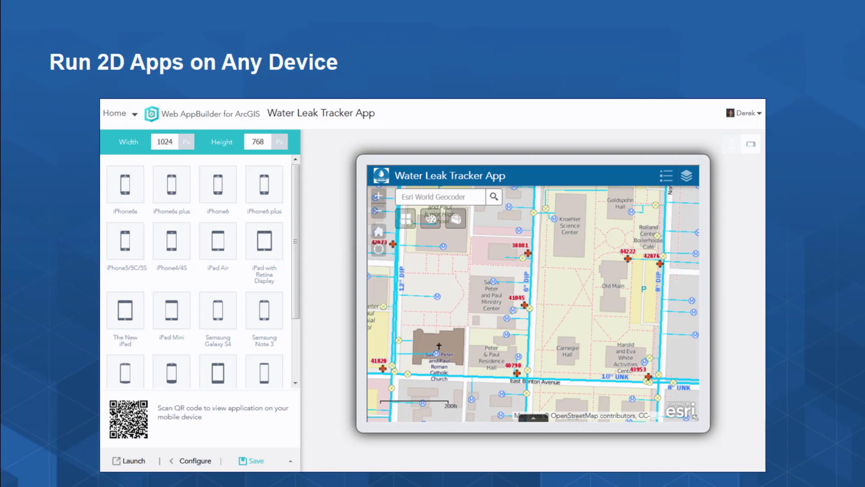
key("Escape")
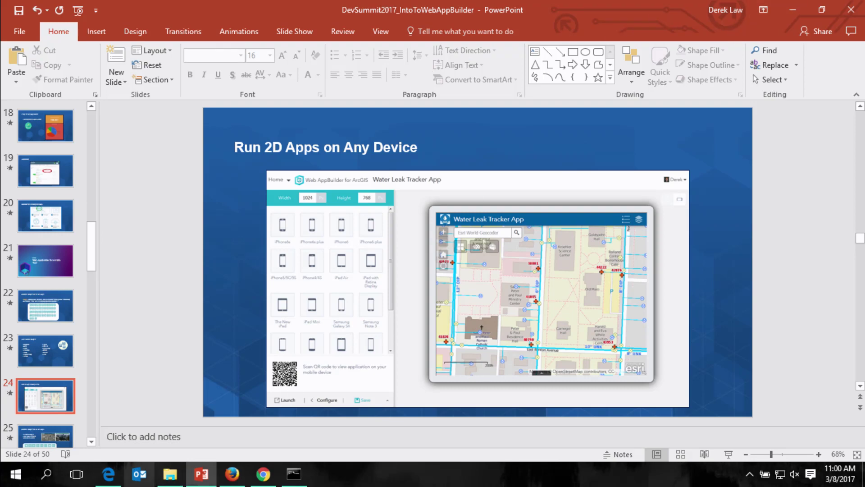
Step: Switch back to Chrome, close the launched app's tab, and reload the device preview from the builder's configuration view
left_click(268, 480)
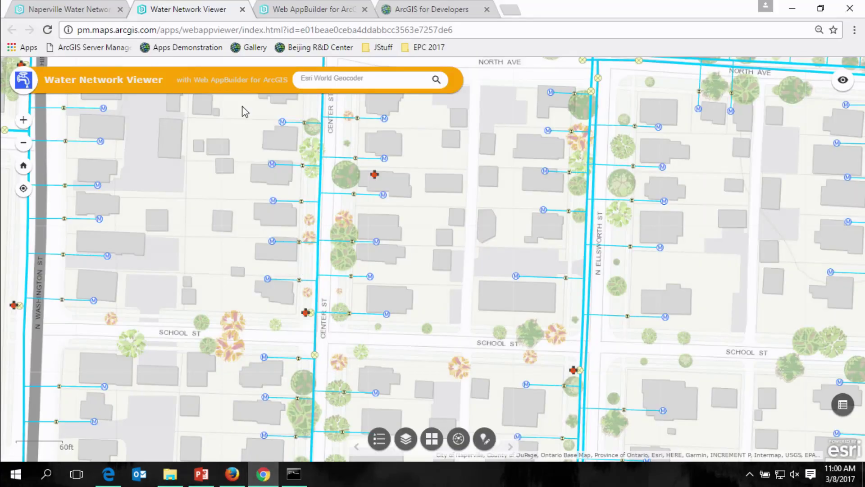
left_click(243, 9)
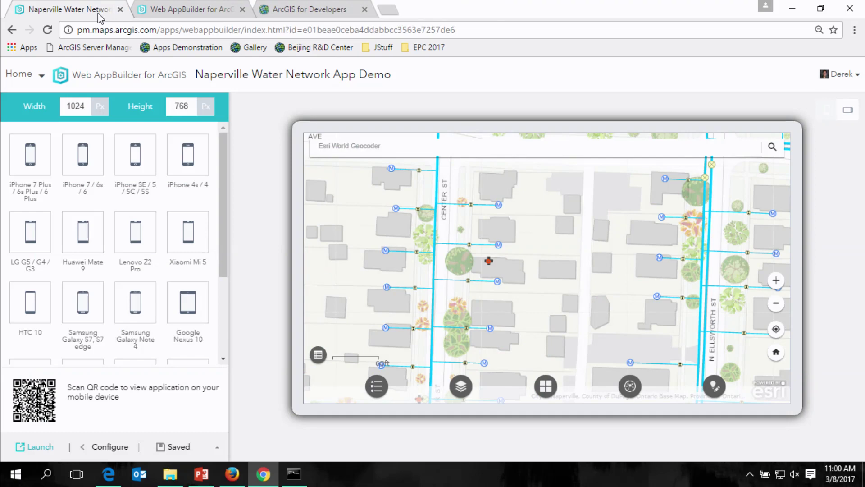
left_click(106, 447)
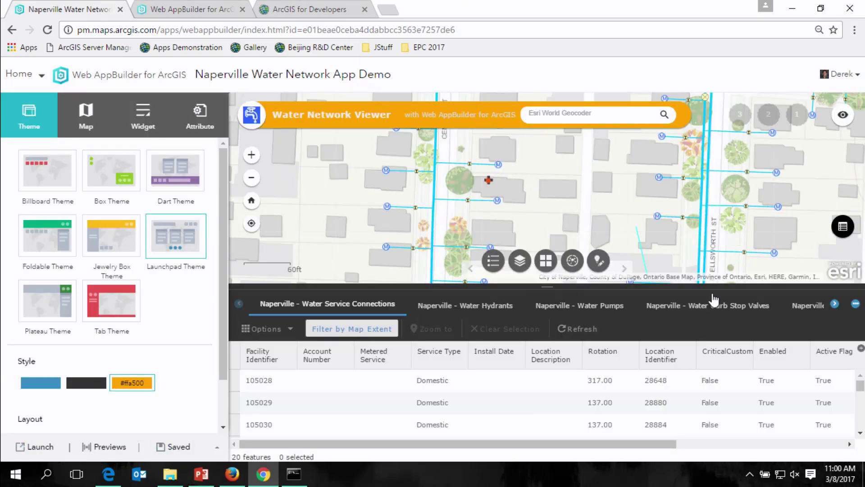
left_click(544, 297)
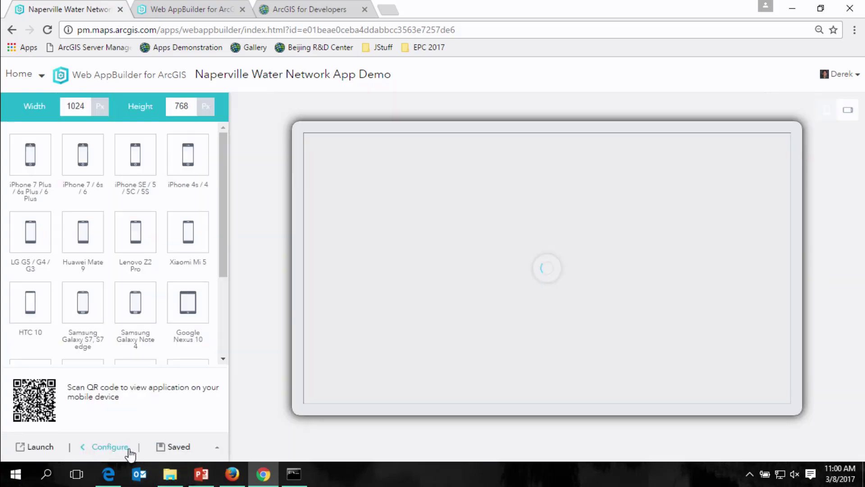
left_click(115, 447)
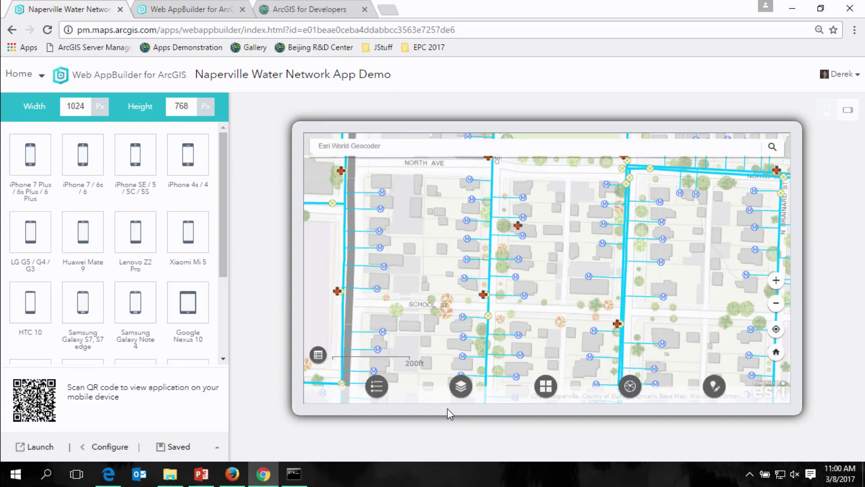
Step: Preview the app on an iPad Pro screen with the map zoomed out
scroll(223, 298, "down", 2)
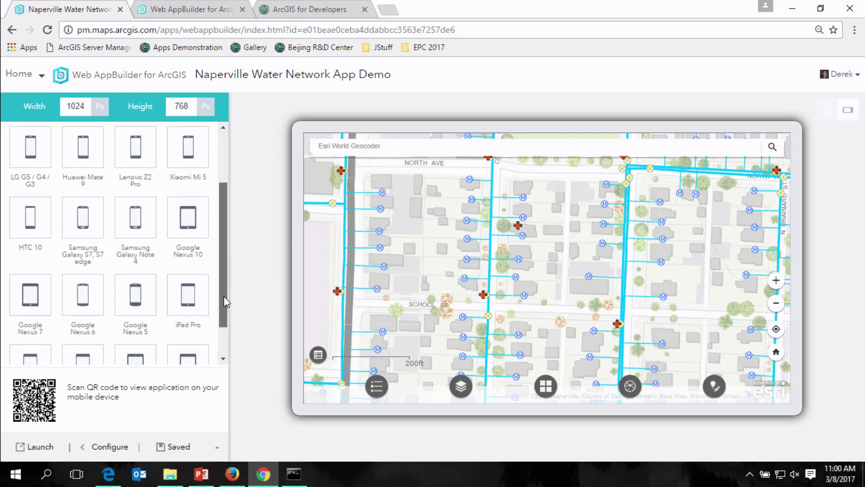
left_click(193, 297)
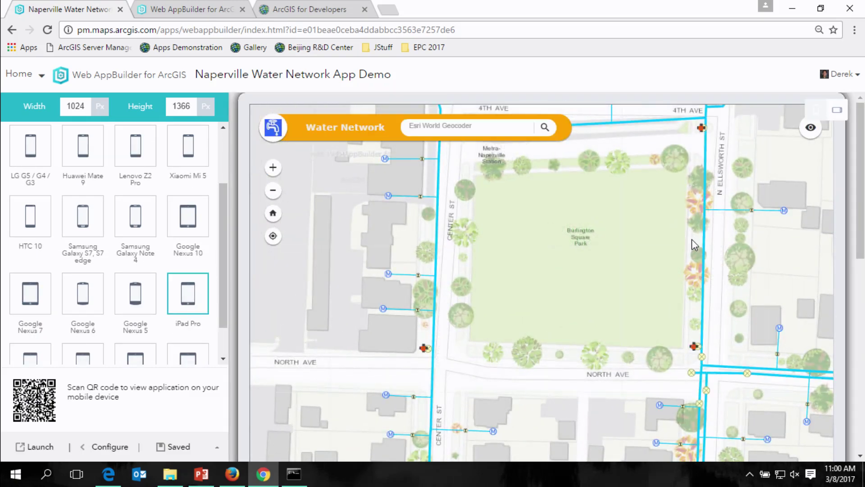
scroll(694, 197, "down", 1)
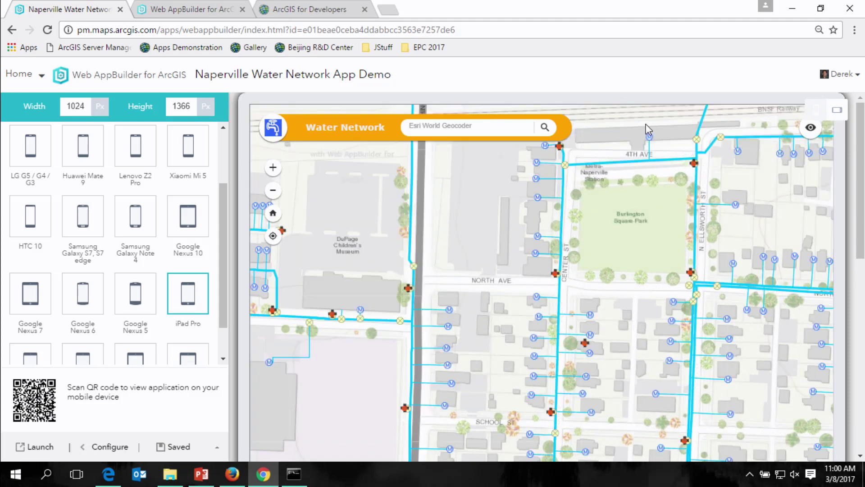
Step: Preview the app on a Google Nexus 6 screen and open its Legend widget
left_click(88, 306)
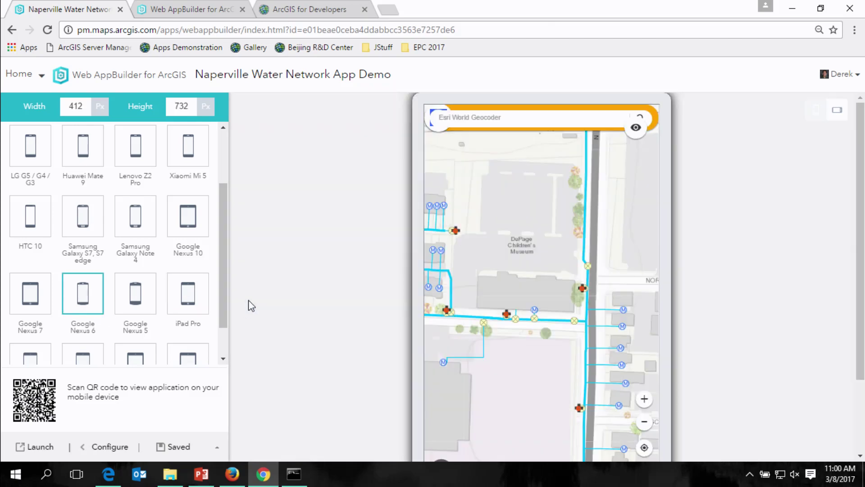
scroll(853, 295, "down", 2)
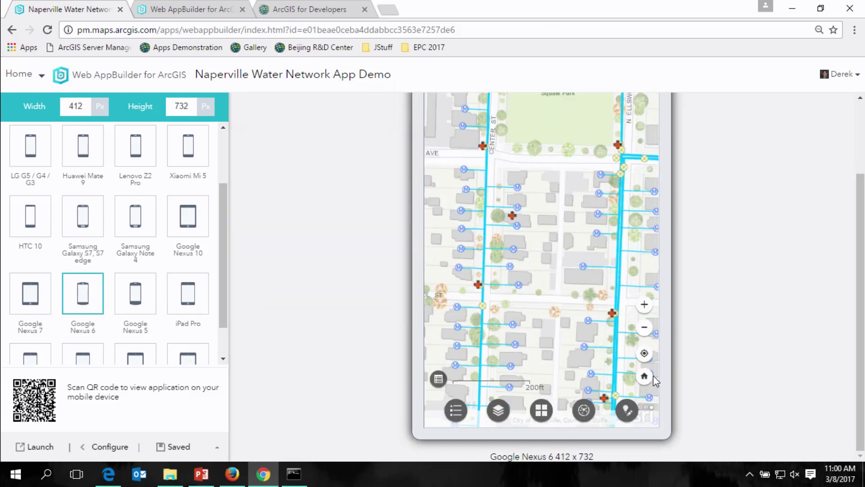
left_click(456, 410)
scroll(848, 365, "up", 2)
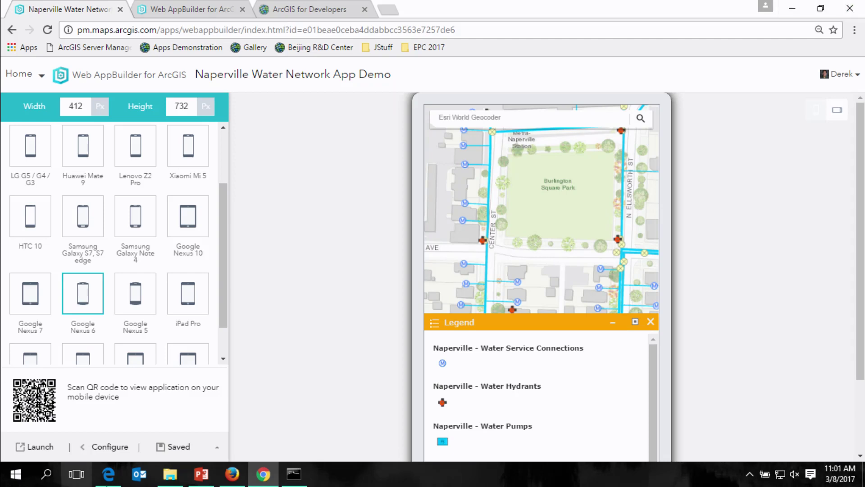
Step: Switch to PowerPoint and resume the slide show through the Available Widgets for 3D Web Apps slide
left_click(201, 473)
left_click(728, 454)
key("Right")
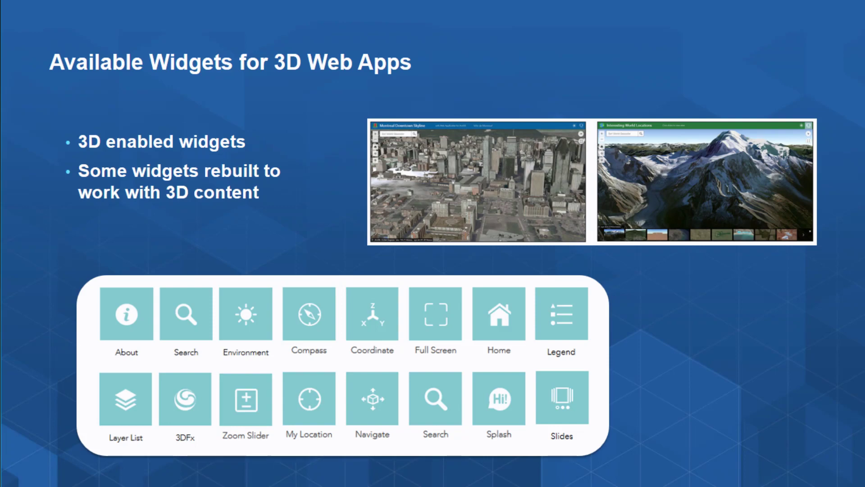
key("Right")
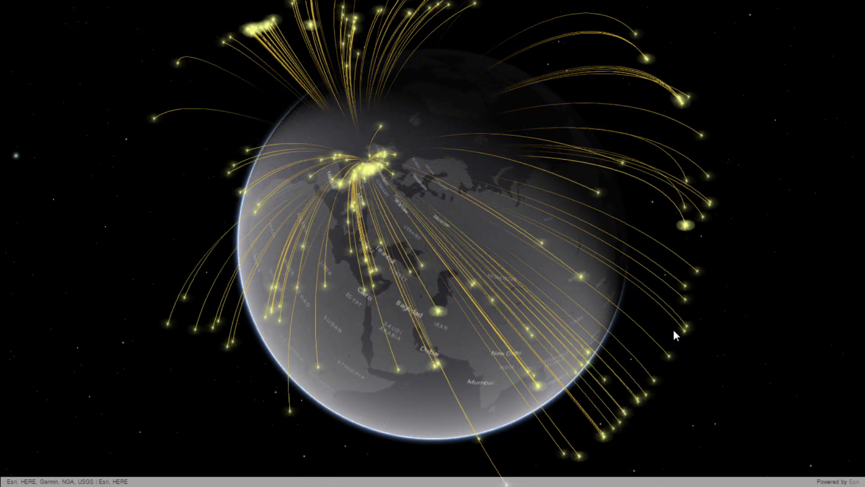
Step: Play the Year animation in the 3D globe app and switch to its second 3DFx effect
mouse_move(641, 340)
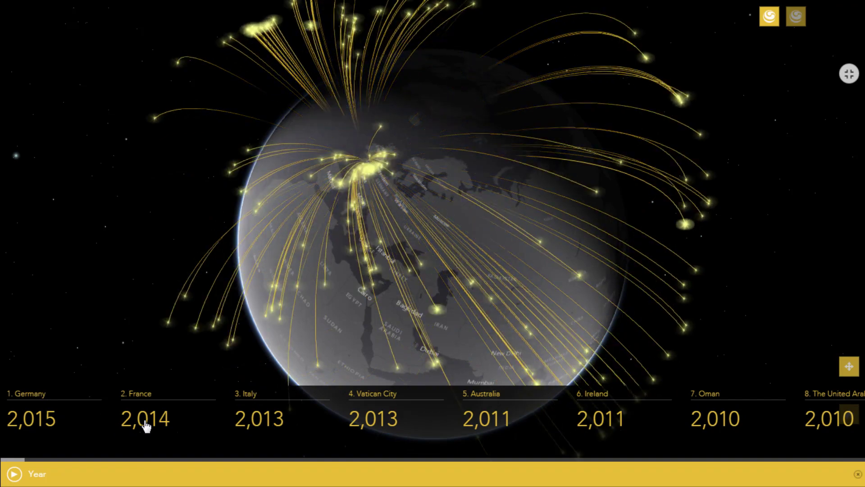
left_click(14, 473)
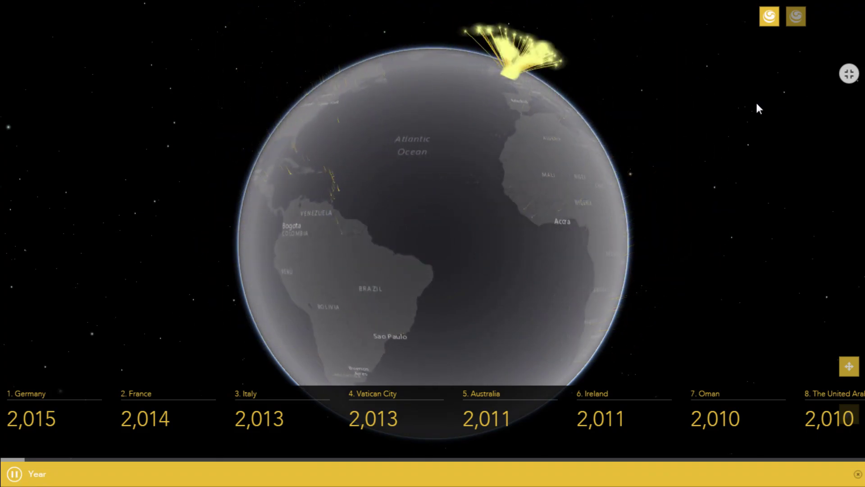
left_click(801, 18)
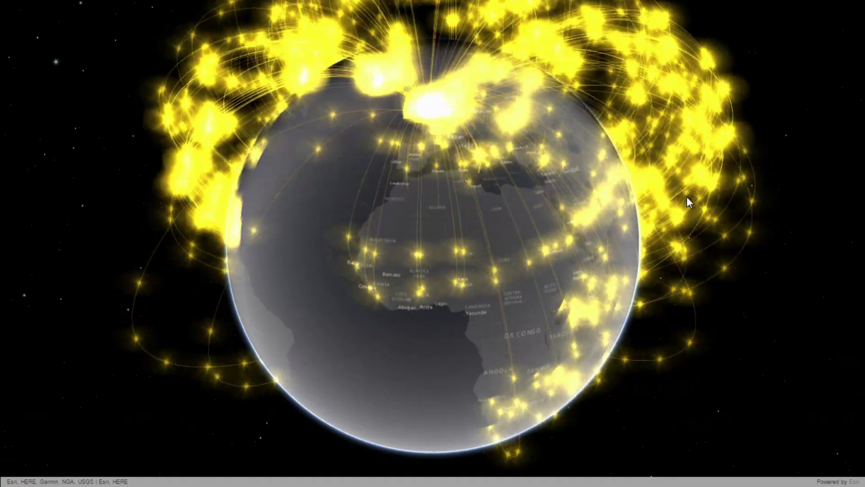
Step: Exit the globe app's full-screen view and close the Blog_3DFx_1 browser tab
mouse_move(669, 190)
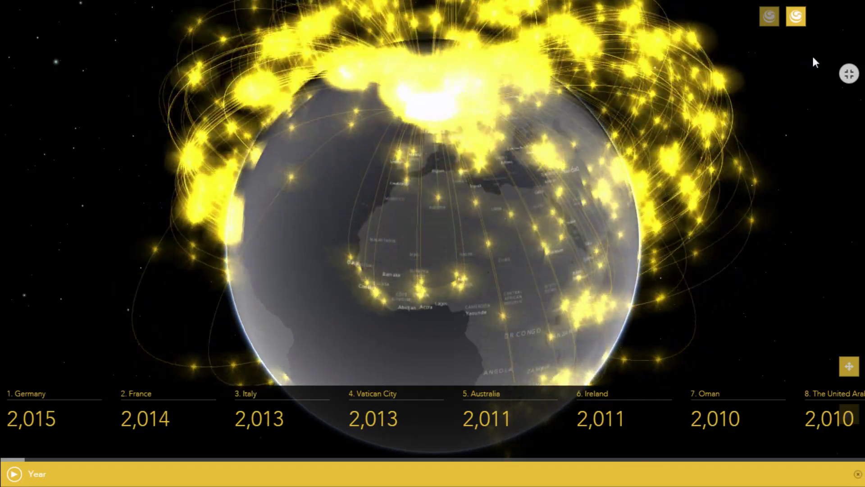
left_click_drag(705, 76, 442, 244)
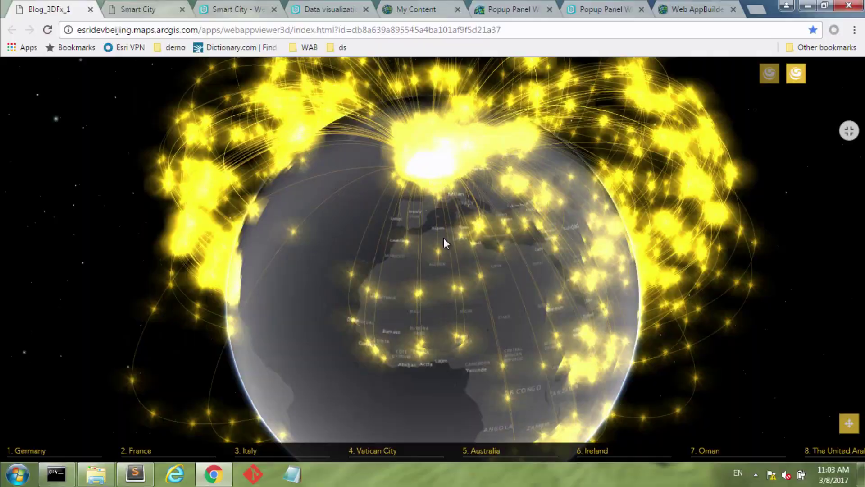
key("Escape")
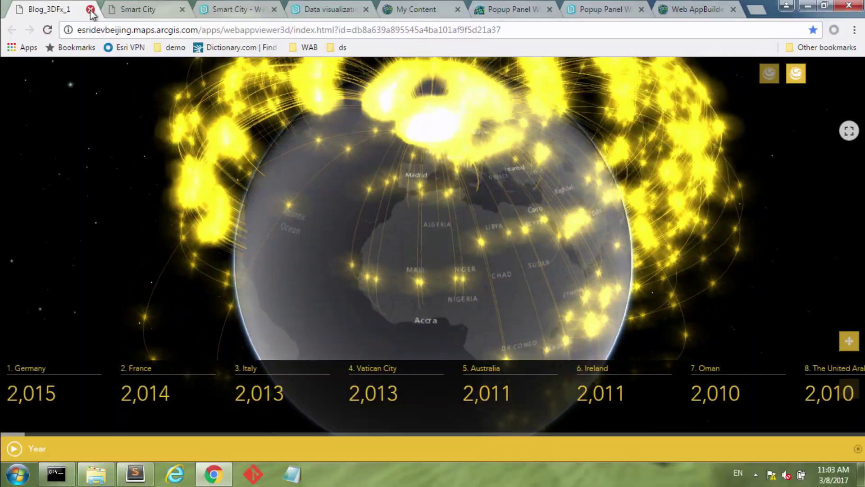
left_click(90, 9)
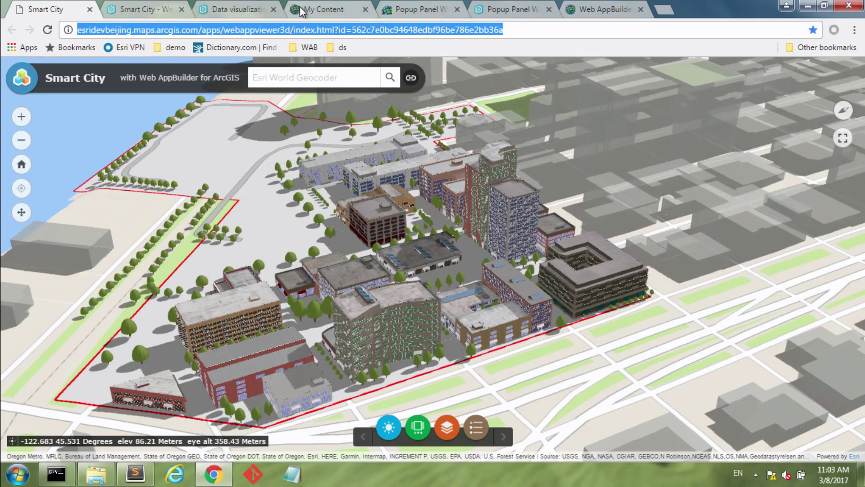
Step: From My Content, create a 3D app using the Web AppBuilder, titled demo3d2017 with the tag wab
left_click(315, 10)
scroll(354, 234, "up", 3)
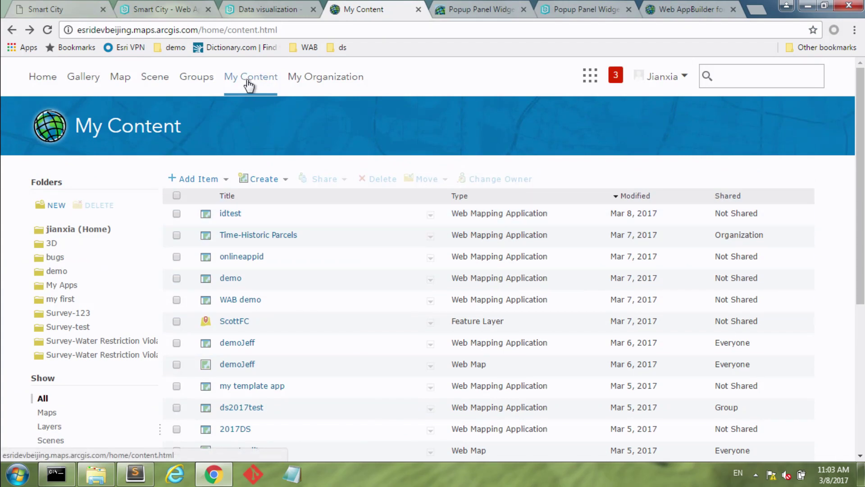
left_click(285, 180)
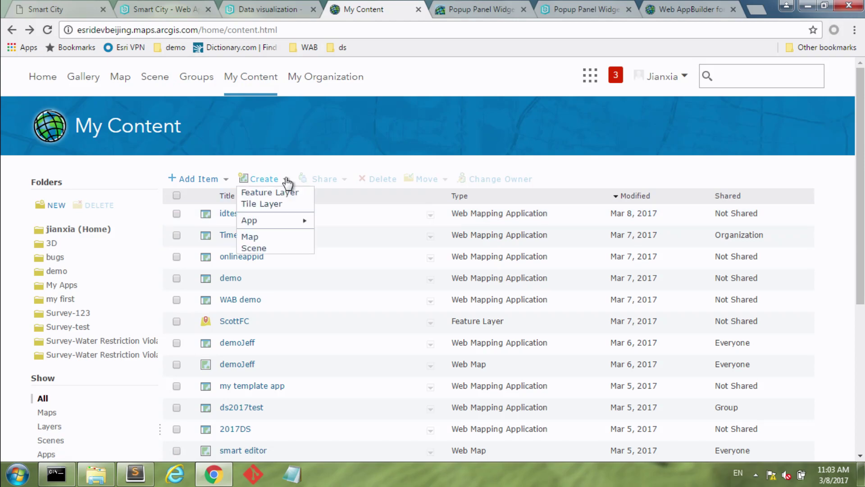
mouse_move(280, 224)
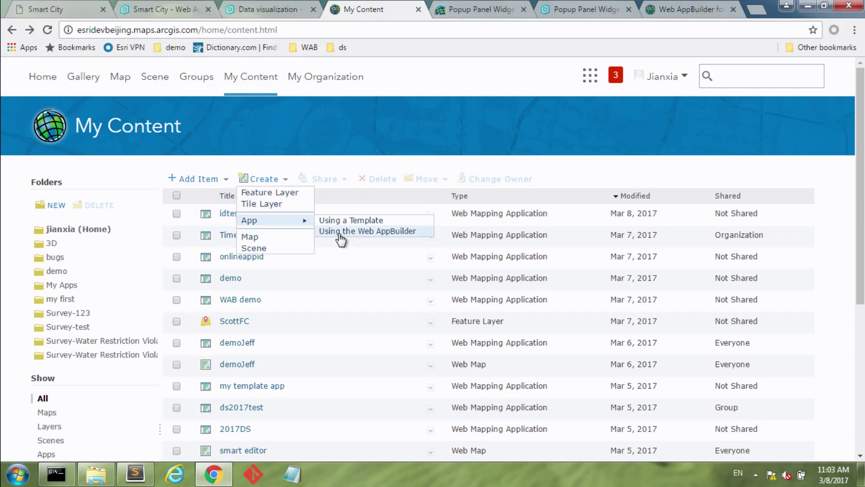
left_click(363, 230)
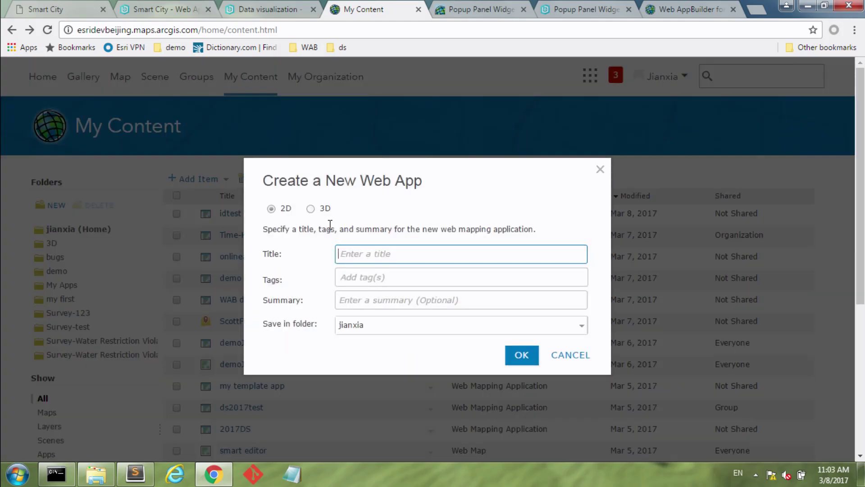
left_click(312, 209)
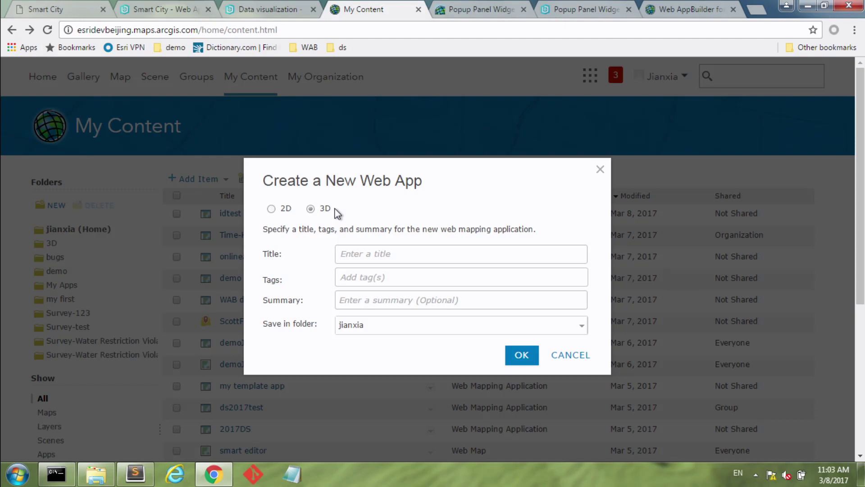
left_click(374, 252)
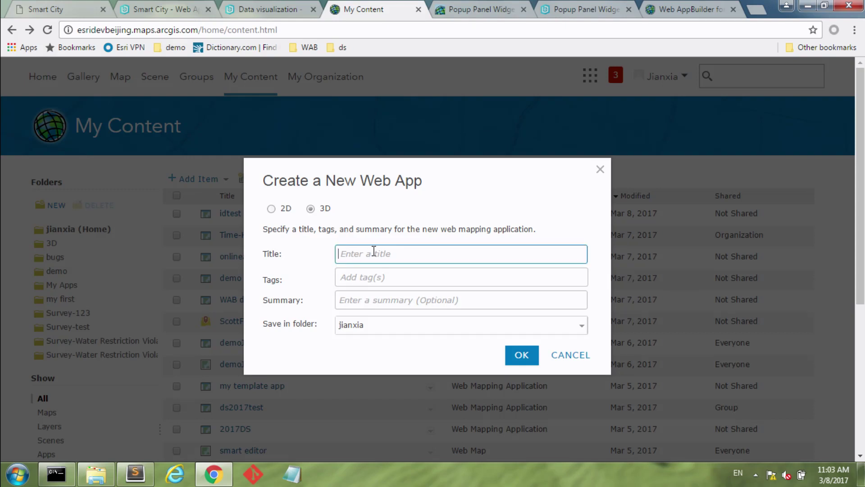
type("demo3d2017")
left_click(470, 280)
type("wab")
key("Return")
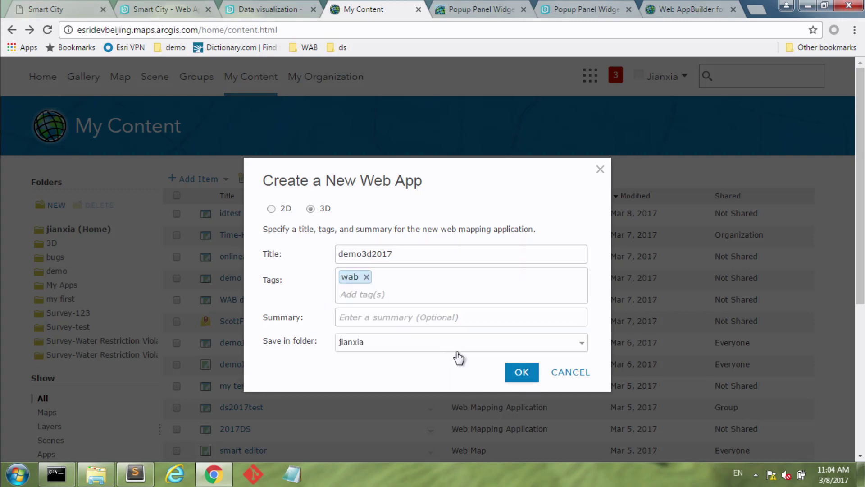
left_click(521, 374)
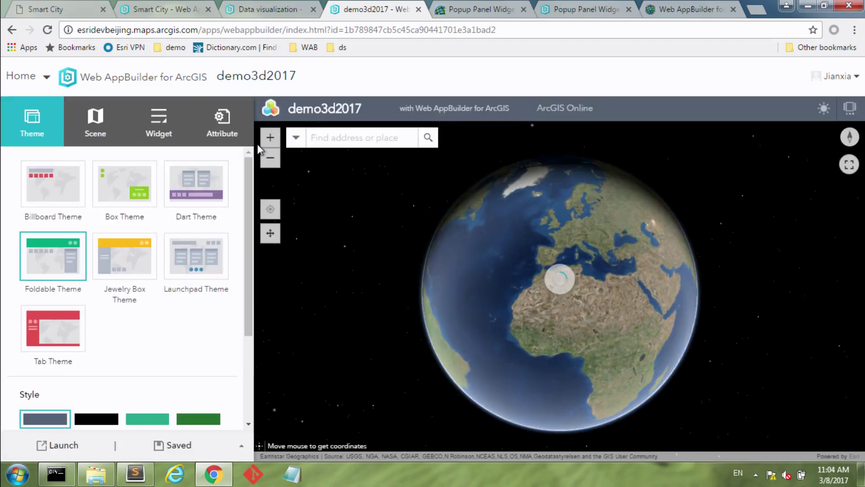
Step: Review the new app's scene settings and the widgets managed by its Header Controller
left_click(99, 128)
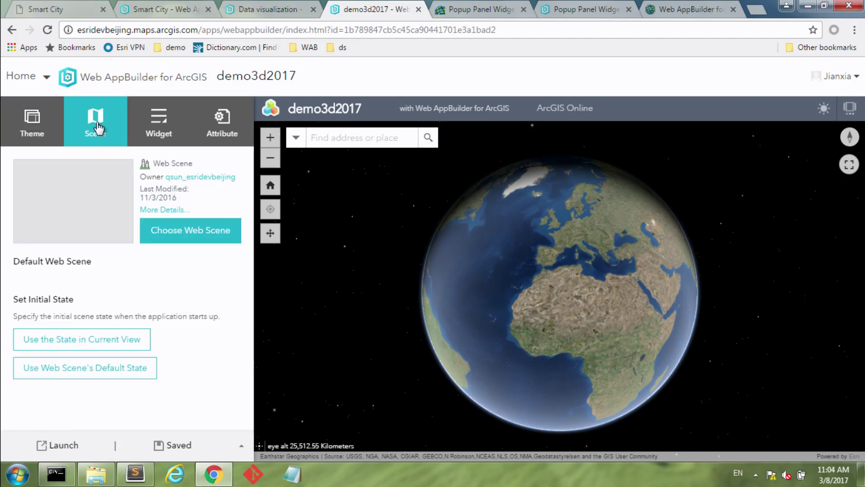
left_click(151, 131)
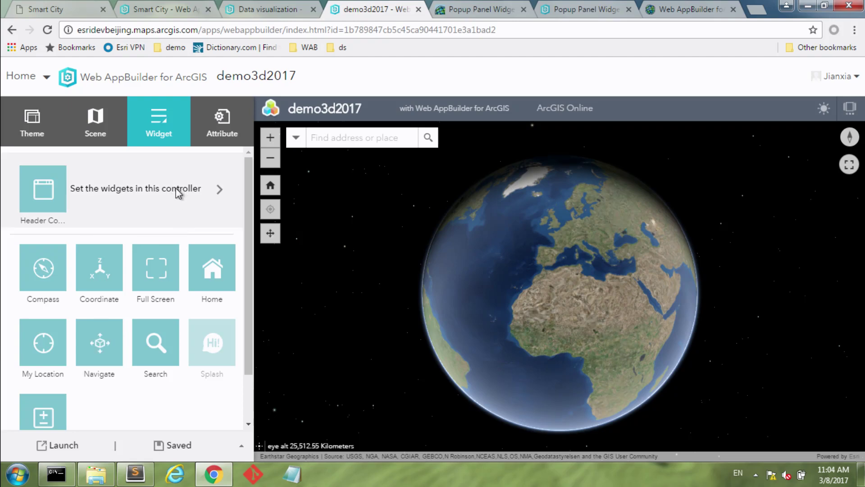
left_click(180, 190)
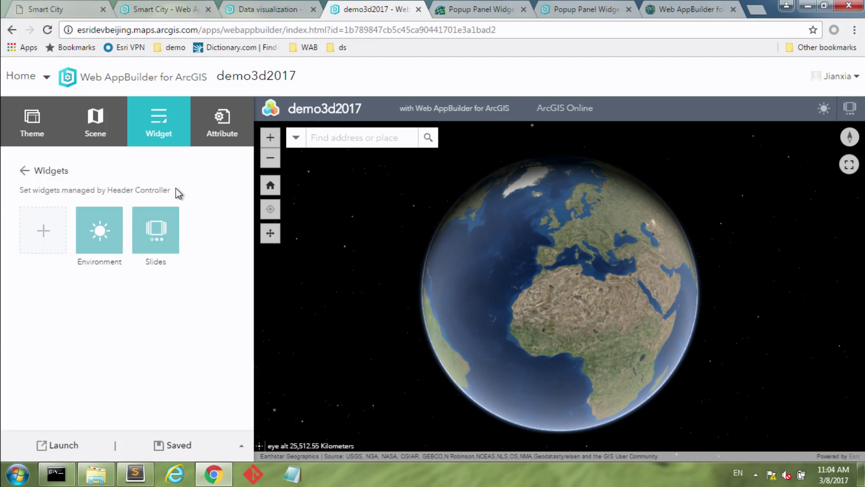
Step: Choose 3DFx_GlobalScene from My Content as the app's web scene
left_click(103, 133)
left_click(206, 233)
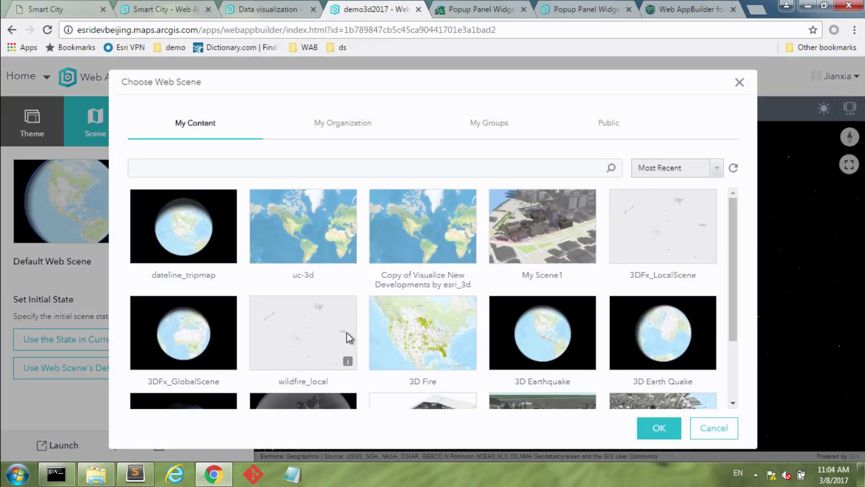
scroll(360, 332, "down", 2)
scroll(361, 332, "up", 2)
scroll(541, 317, "down", 1)
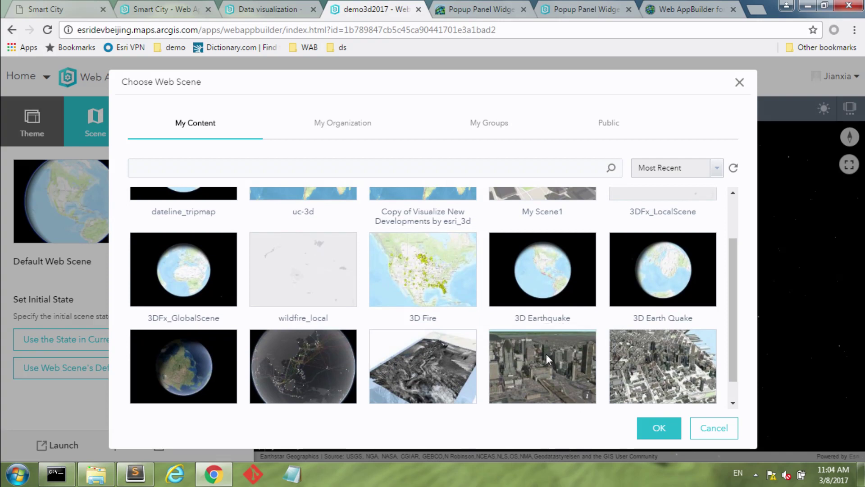
scroll(546, 353, "down", 1)
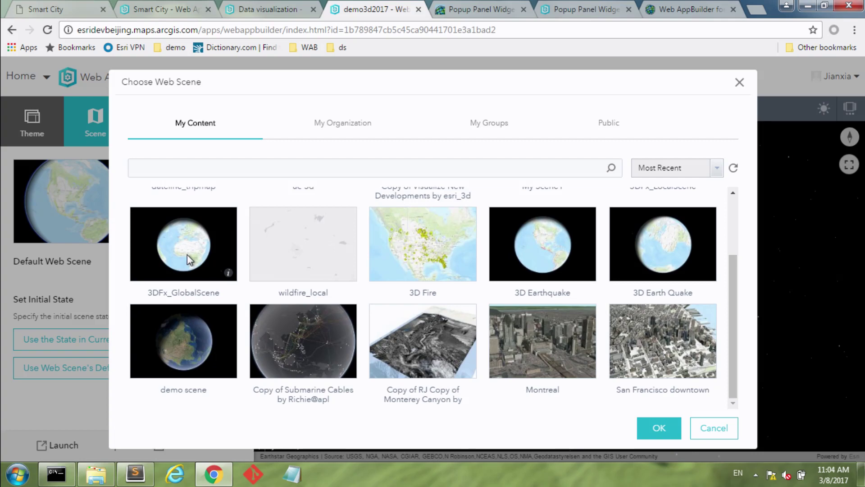
left_click(183, 247)
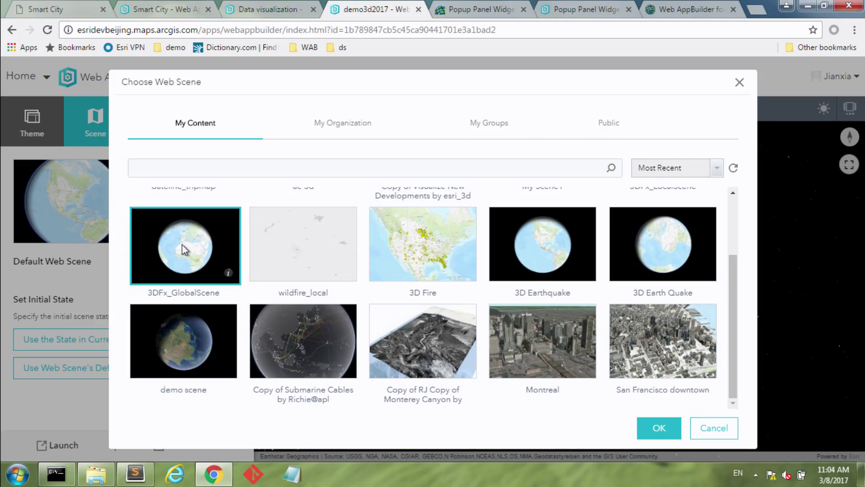
left_click(658, 426)
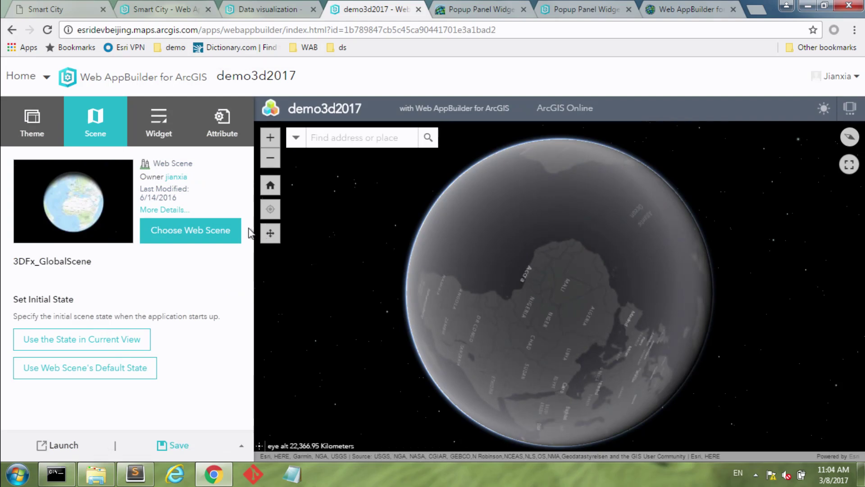
Step: Add the 3DFx widget to the Header Controller
left_click(161, 135)
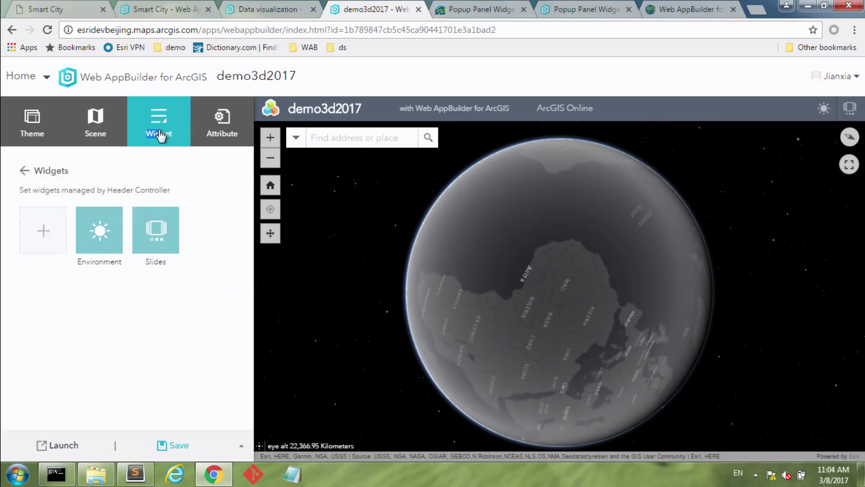
left_click(44, 236)
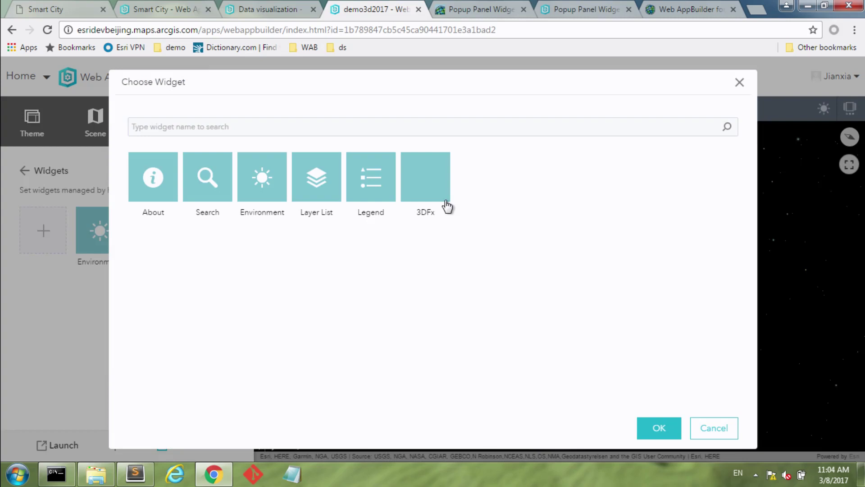
left_click(432, 184)
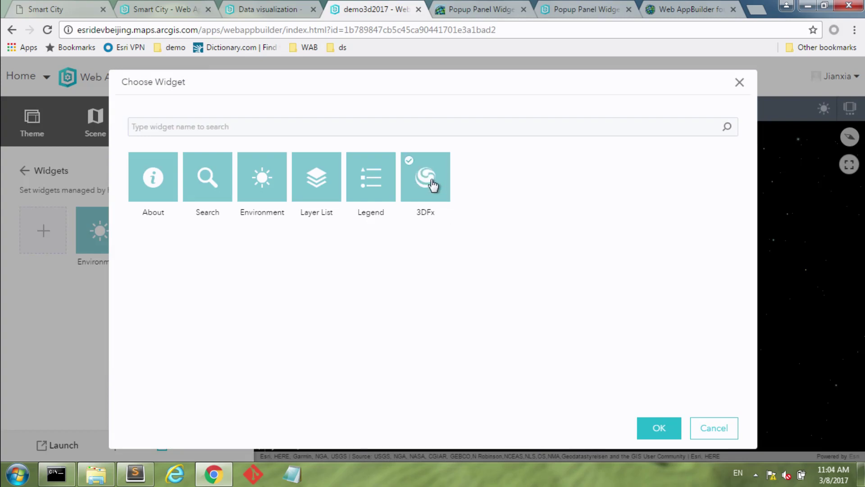
left_click(662, 433)
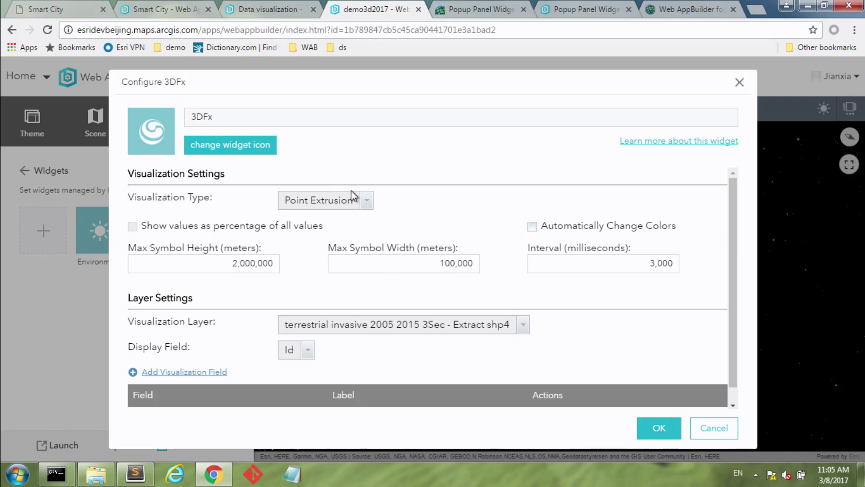
Step: Set the 3DFx visualization type to Jet Trail and use the immigration random - immigration layer
left_click(367, 201)
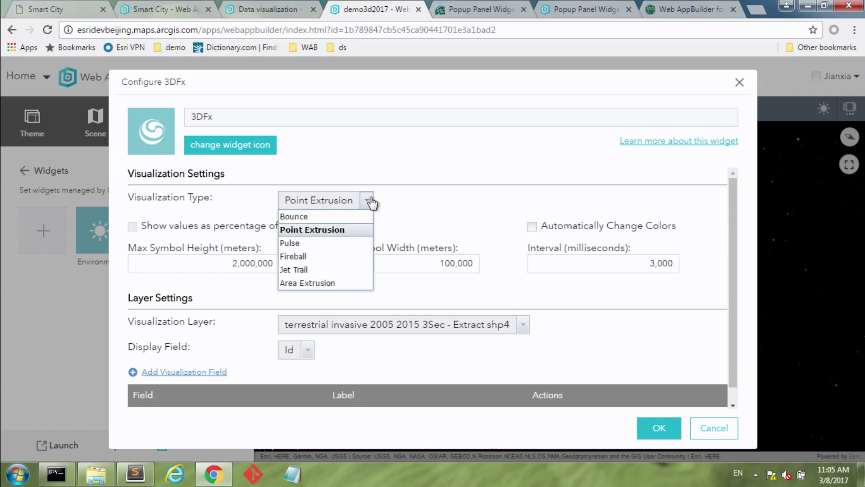
left_click(337, 270)
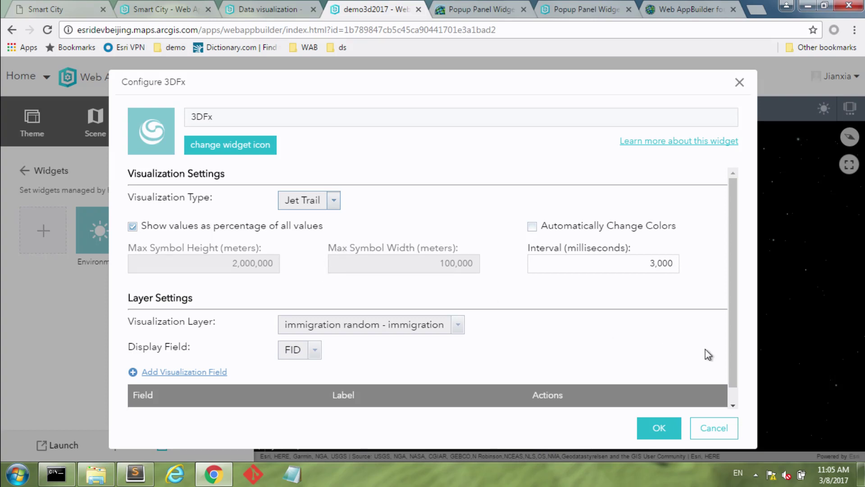
scroll(732, 333, "down", 1)
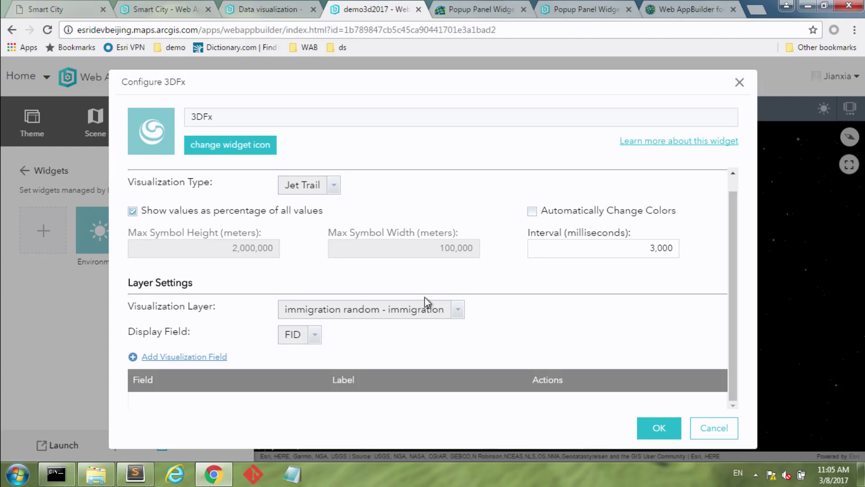
left_click(457, 310)
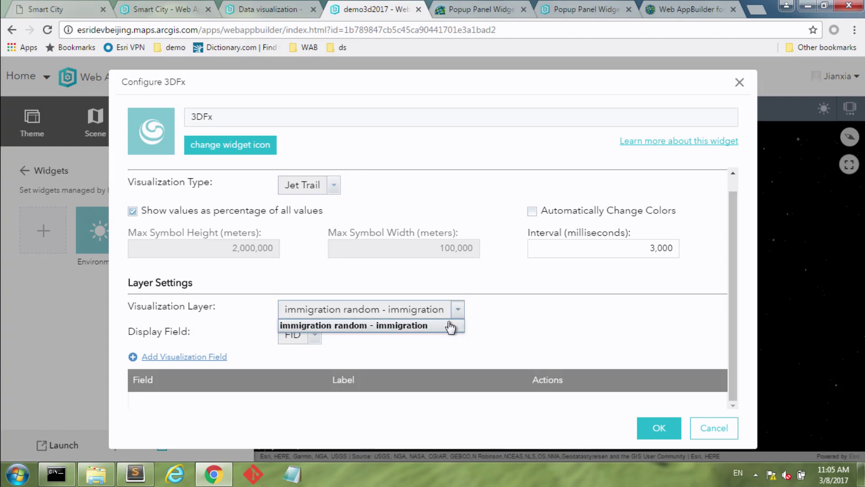
left_click(448, 328)
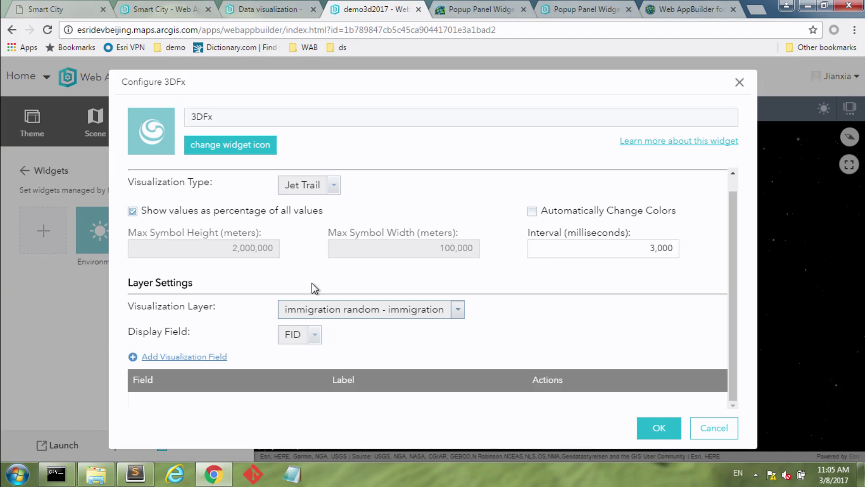
Step: Set the 3DFx display field to valueOfT1, add valueOfT1 as a visualization field, and accept the widget configuration
left_click(314, 335)
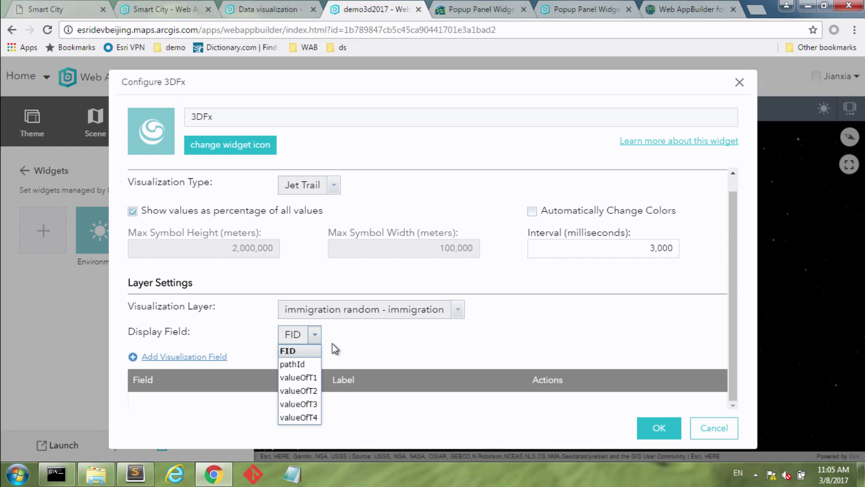
left_click(310, 377)
left_click(201, 356)
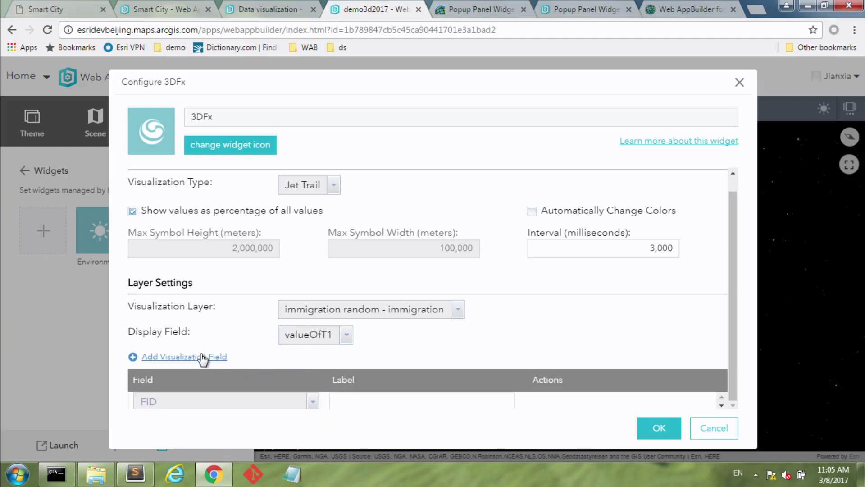
left_click(314, 401)
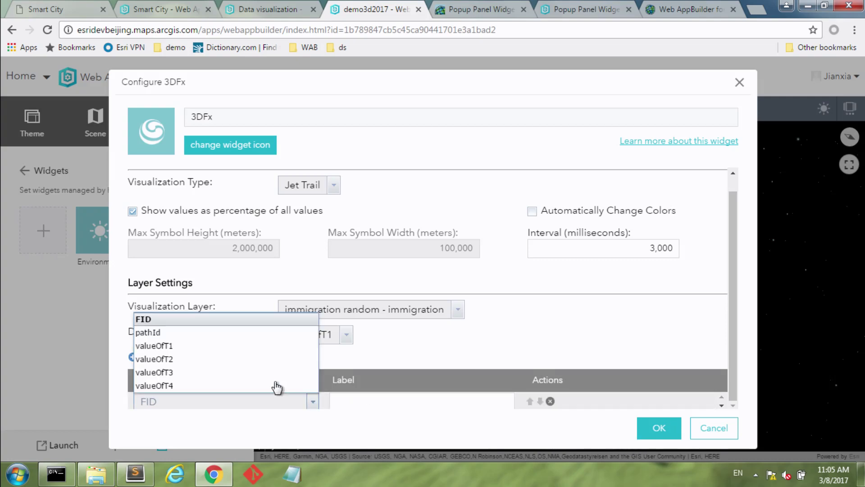
left_click(226, 353)
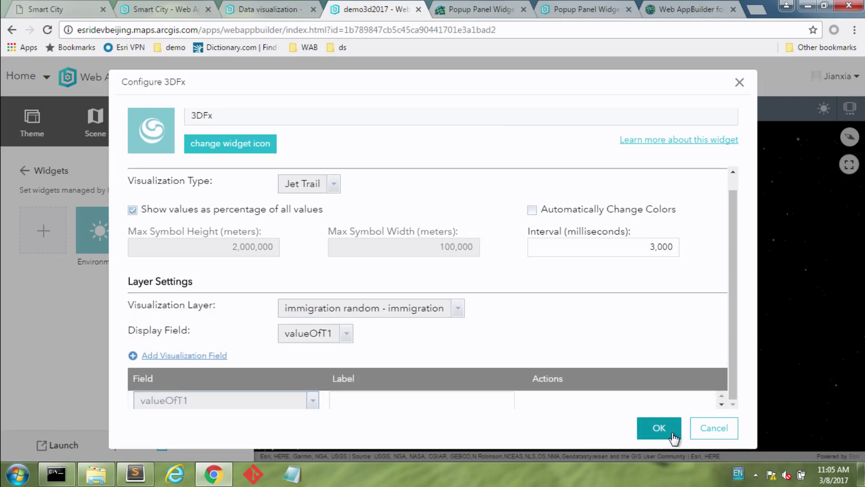
left_click(671, 432)
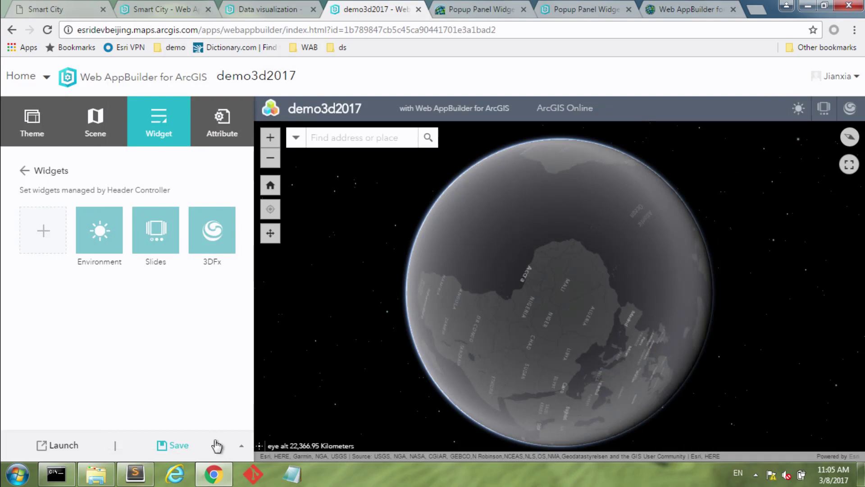
Step: Save the app and run the 3DFx widget in the preview, rotating the globe to the Indian Ocean and Southeast Asia
left_click(175, 446)
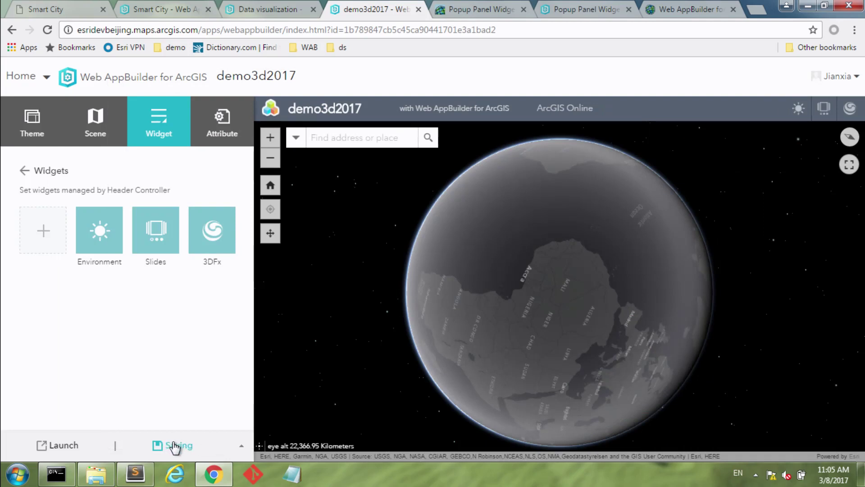
left_click(850, 111)
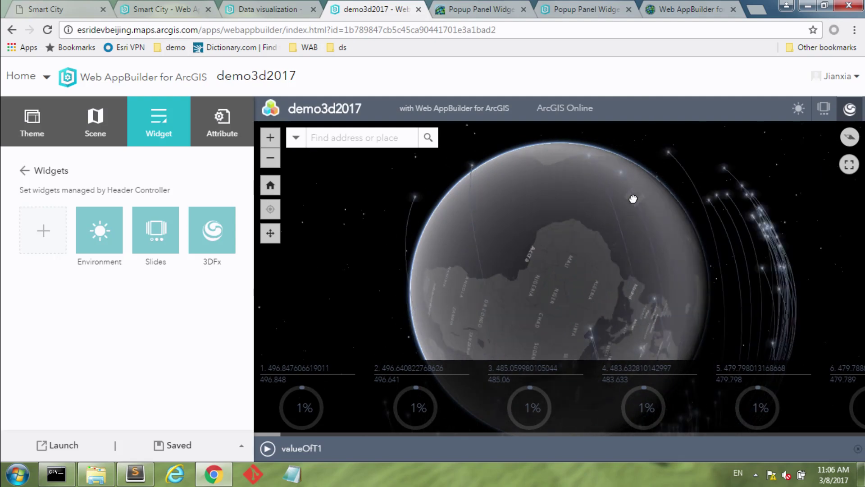
left_click_drag(686, 243, 567, 164)
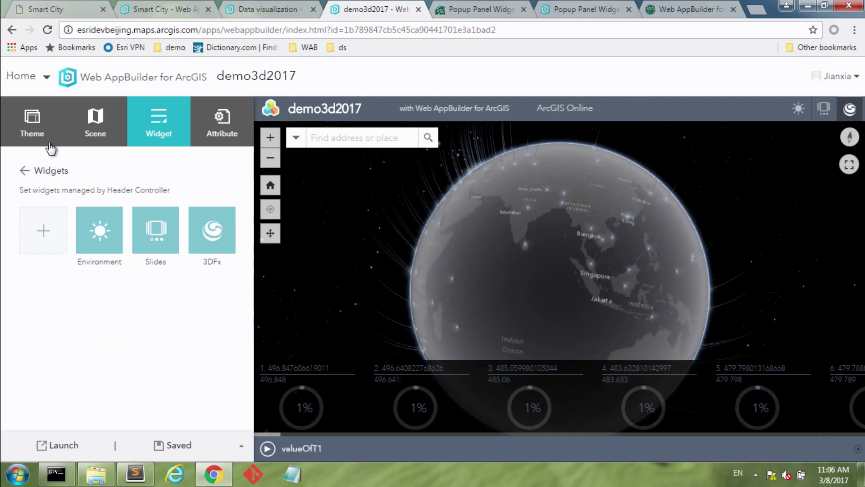
Step: Change the theme's style color to crimson red and start the 3DFx globe playback in the preview
left_click(40, 120)
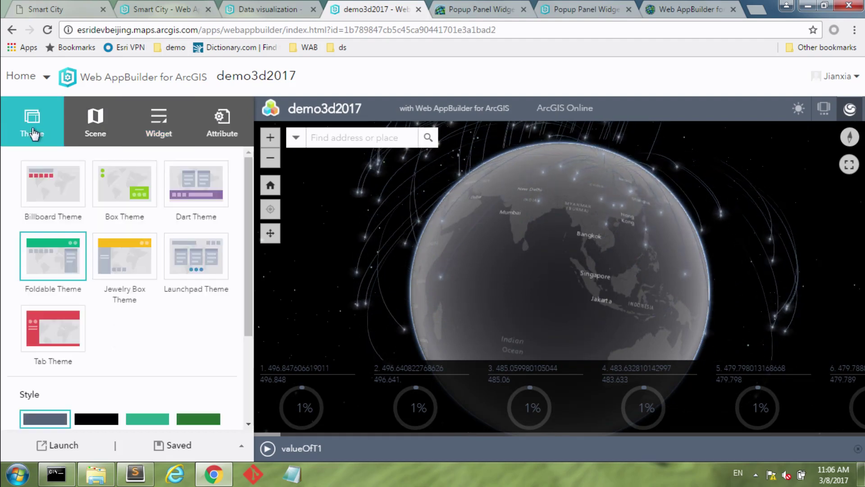
left_click_drag(246, 304, 234, 361)
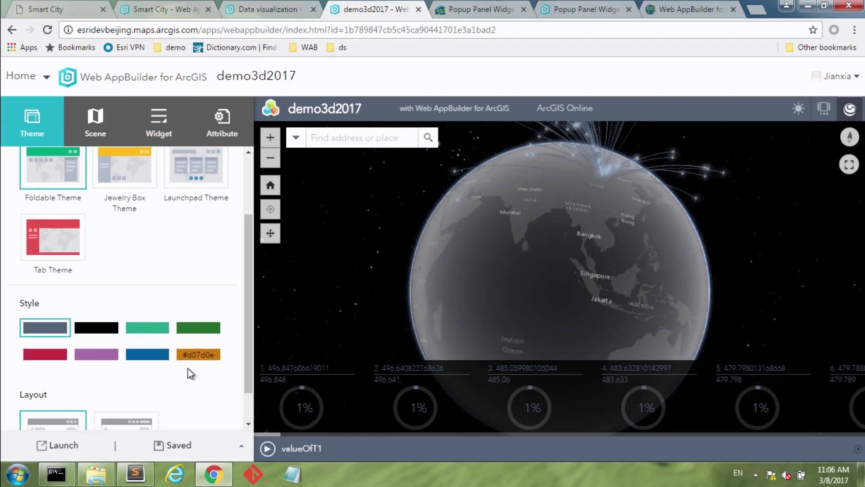
left_click(43, 355)
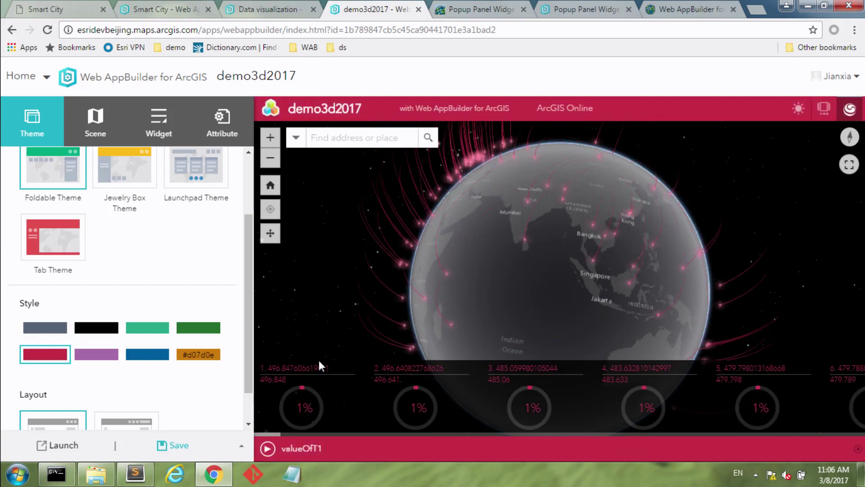
left_click(268, 448)
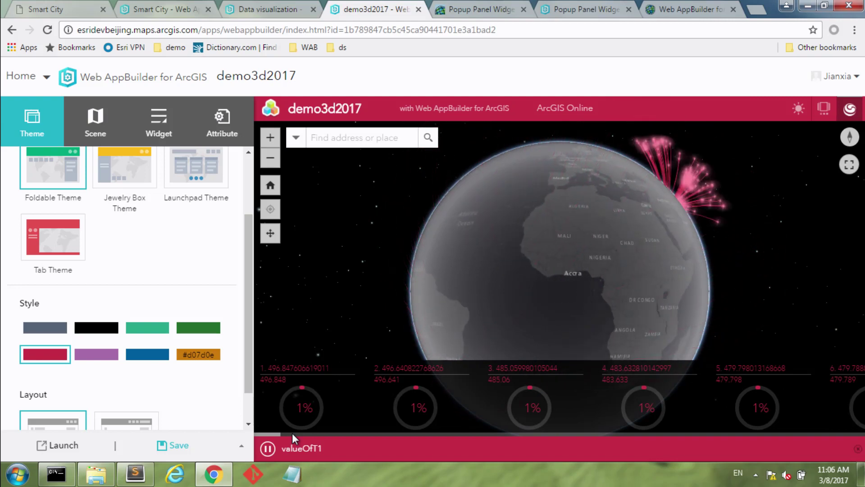
Step: Launch the demo3d2017 app, run its 3DFx widget, rotate the globe to East Asia, and start the valueOfT1 playback
left_click(56, 445)
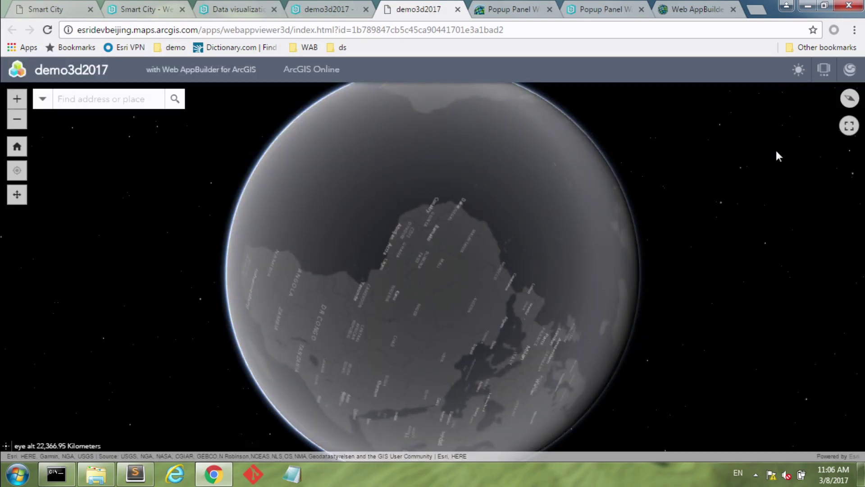
left_click(851, 72)
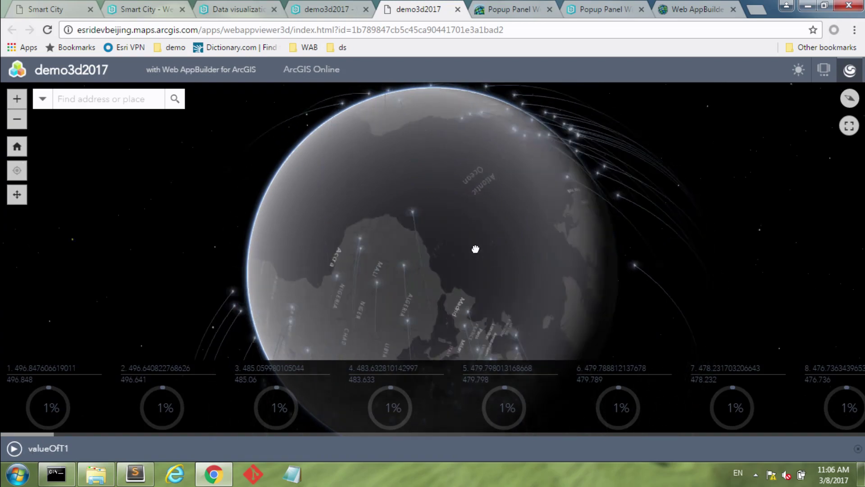
left_click_drag(476, 249, 395, 251)
left_click_drag(475, 216, 465, 155)
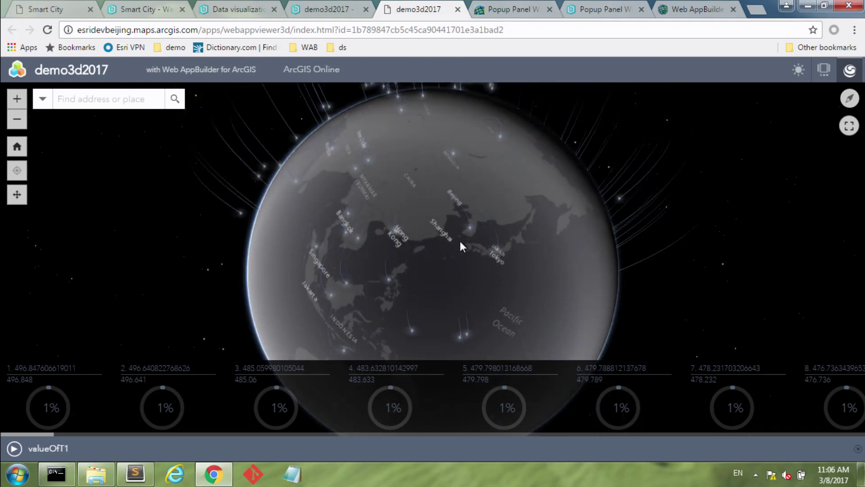
left_click(14, 448)
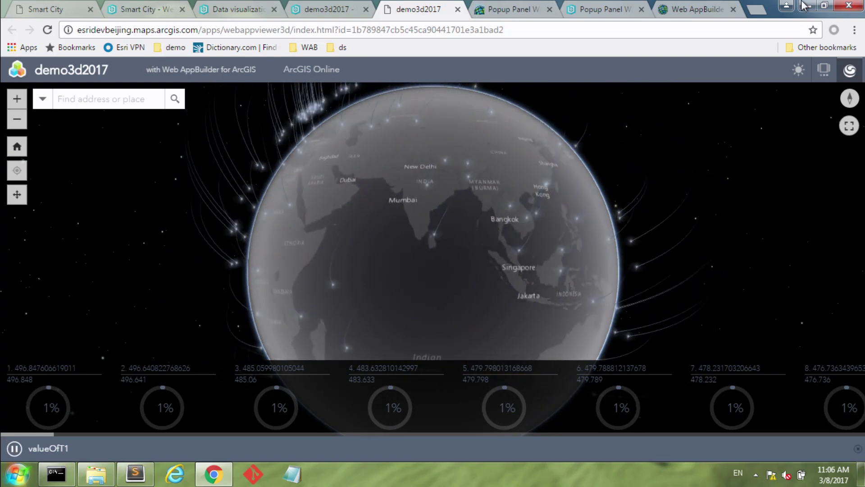
Step: Back in the builder, turn off showing values as percentage of all values for the 3DFx widget and save the app
left_click(336, 10)
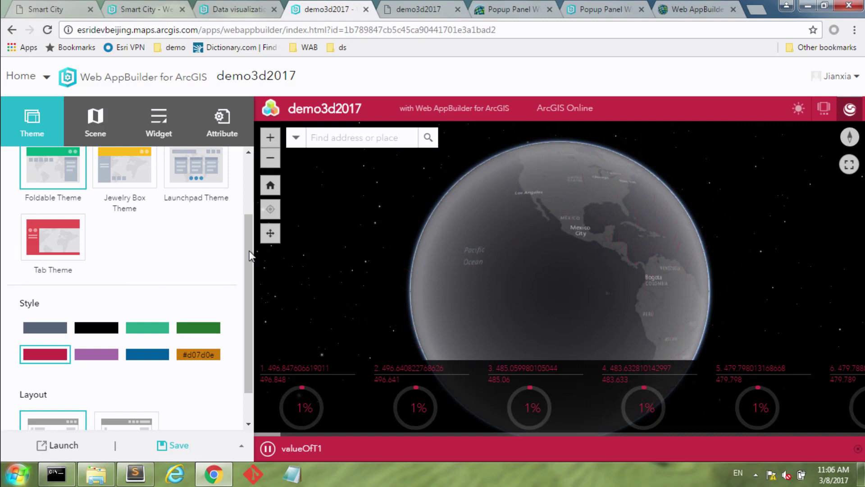
left_click_drag(246, 253, 236, 170)
left_click(169, 138)
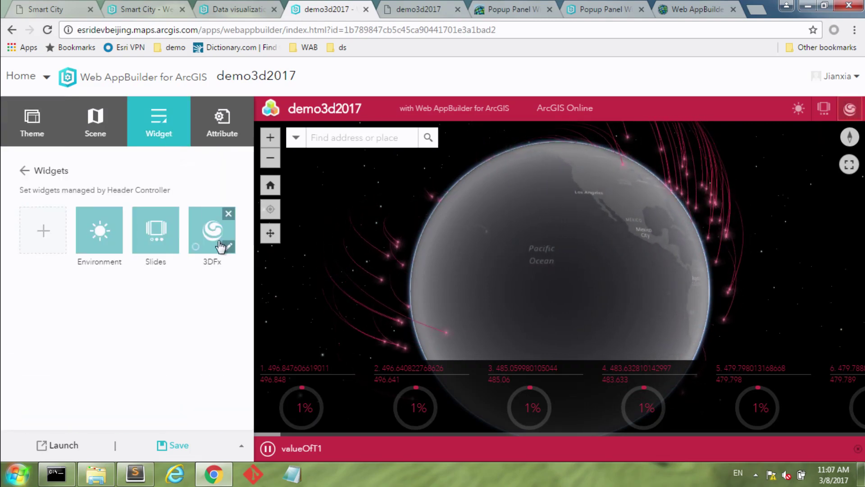
left_click(230, 243)
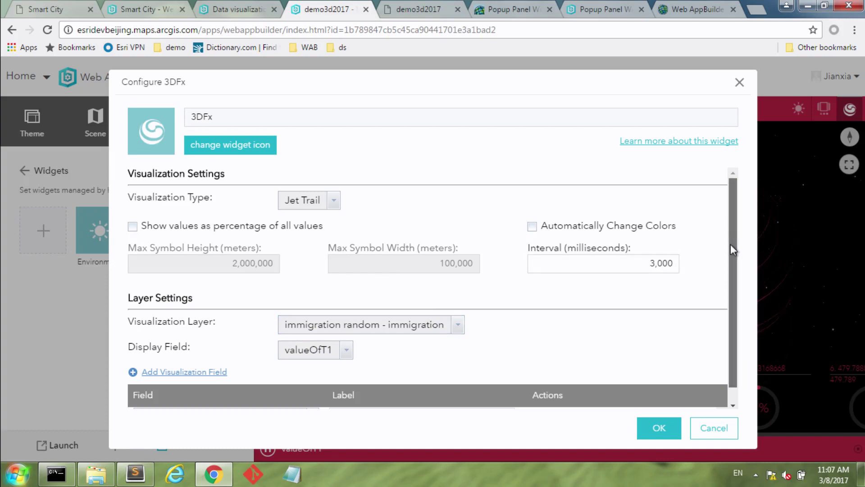
scroll(723, 297, "down", 1)
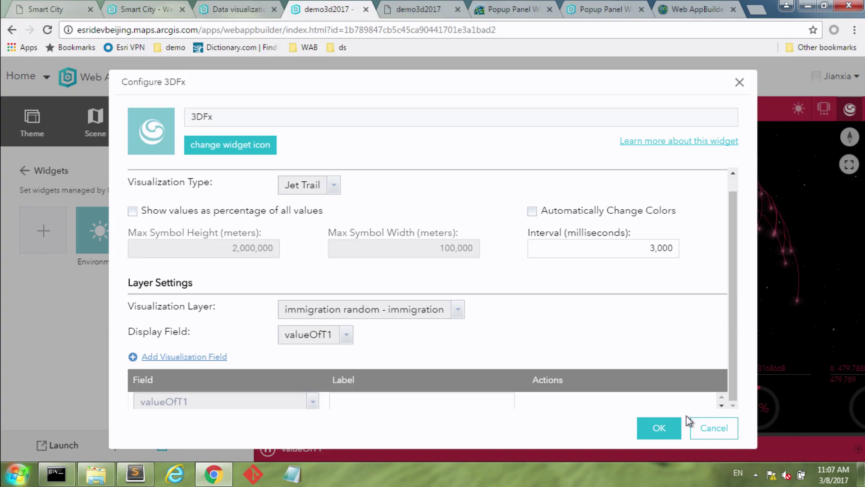
left_click(654, 433)
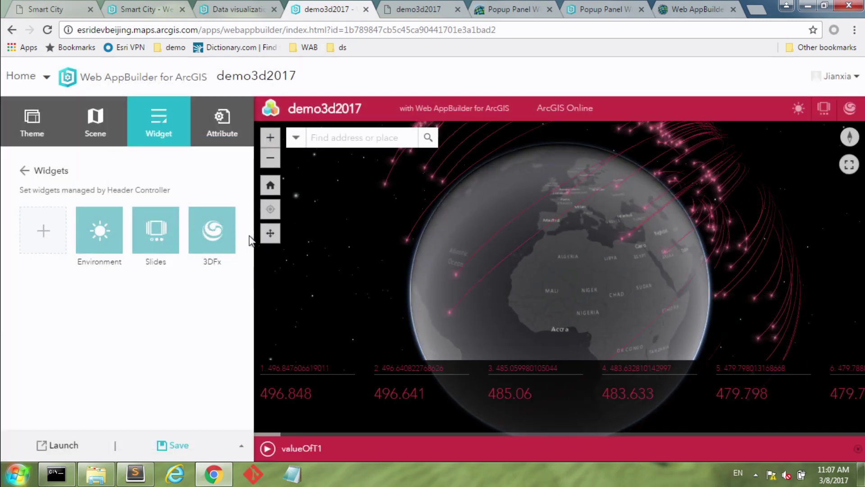
left_click(194, 446)
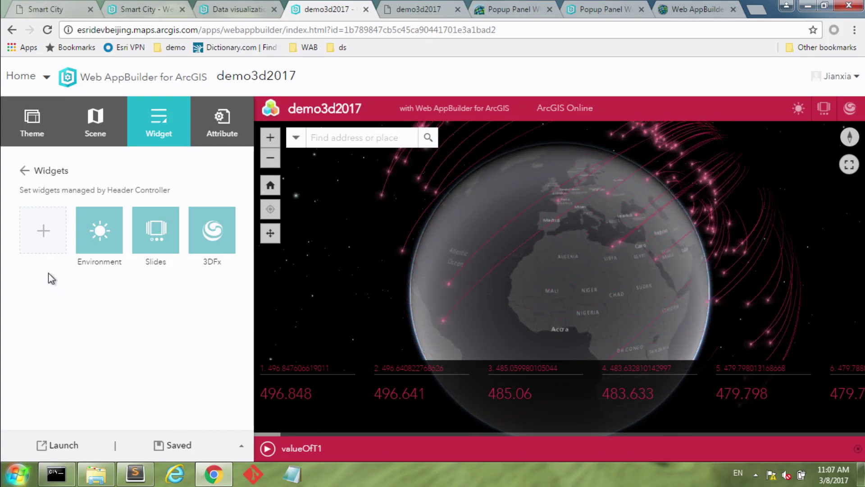
Step: Add a second 3DFx widget to the Header Controller, using the WorldBankData layer and COUNTRY as the display field
left_click(32, 238)
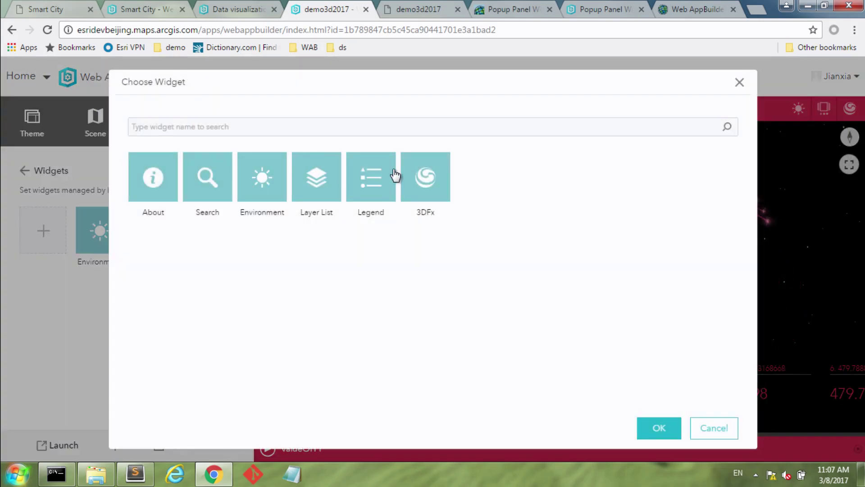
left_click(432, 192)
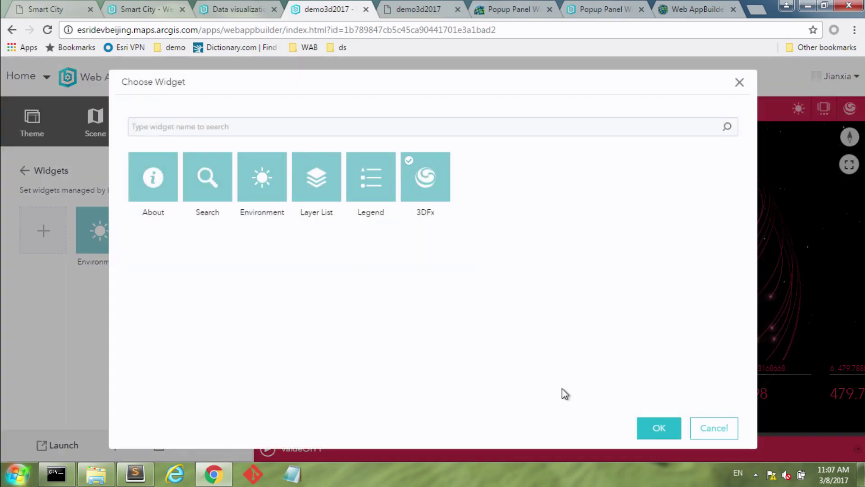
left_click(657, 426)
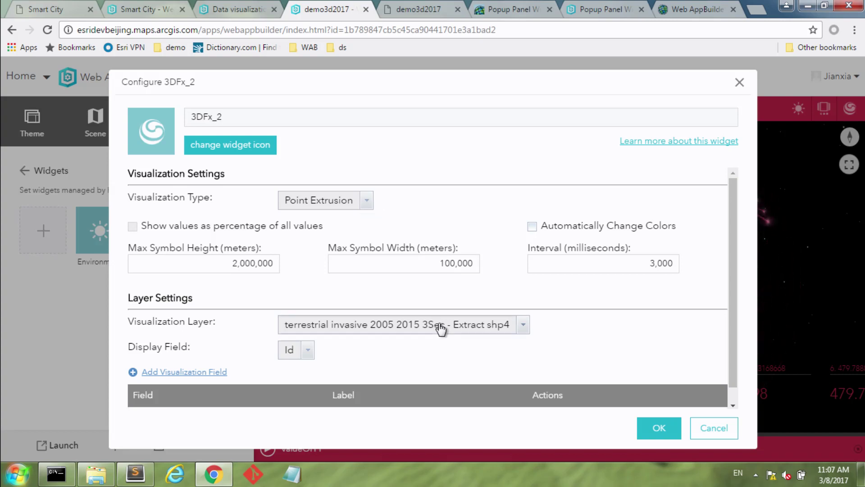
left_click(522, 325)
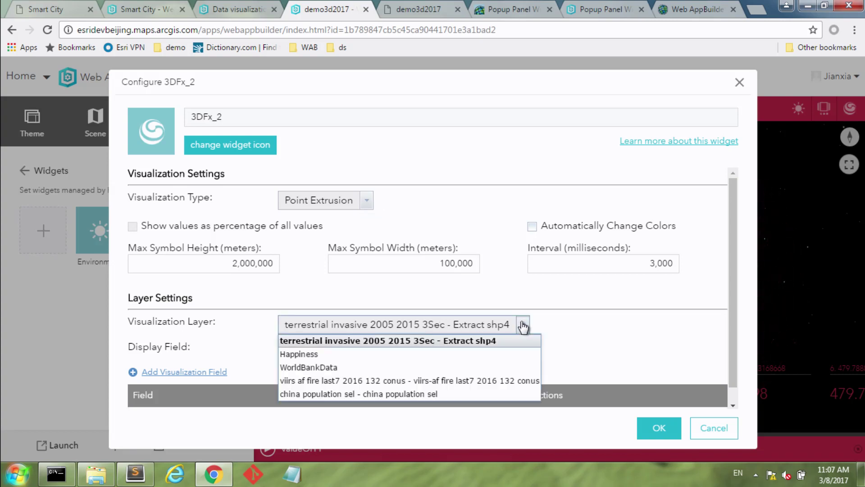
left_click(492, 370)
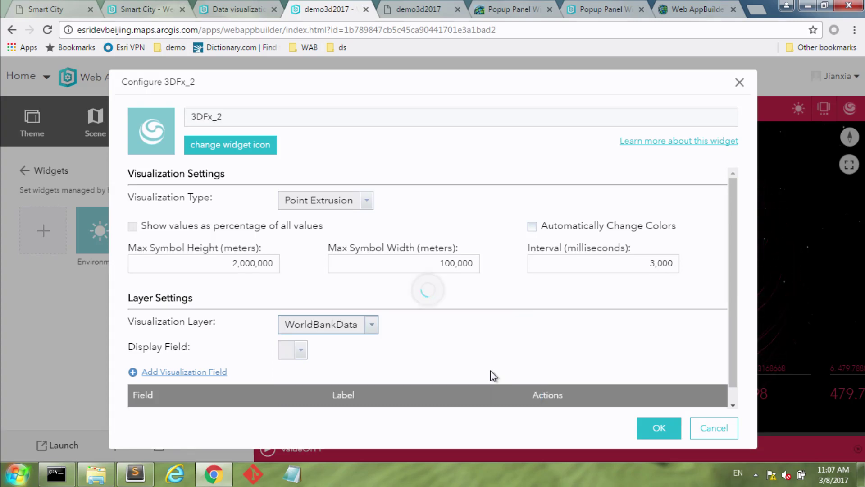
left_click(322, 355)
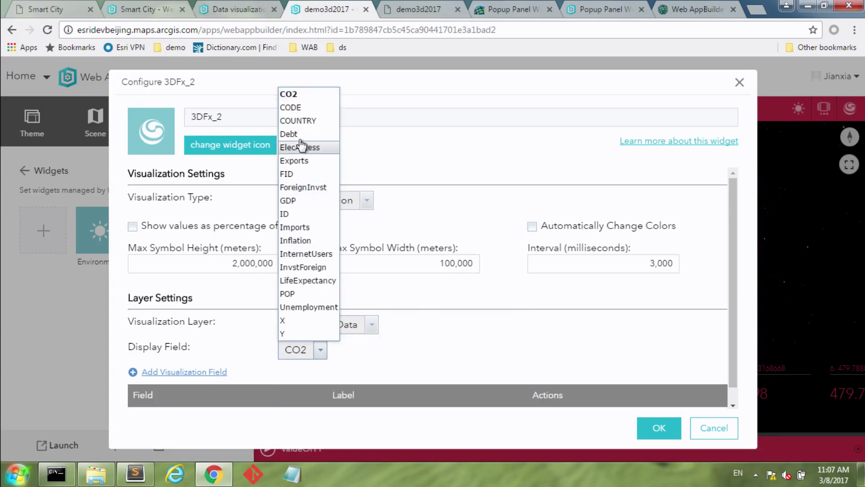
left_click(326, 121)
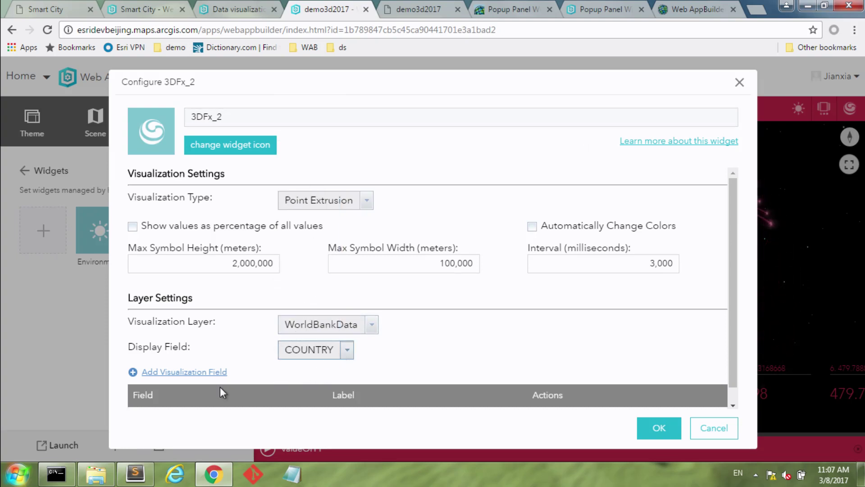
Step: Add Exports as a visualization field of the second 3DFx widget and label it Exports
left_click(216, 372)
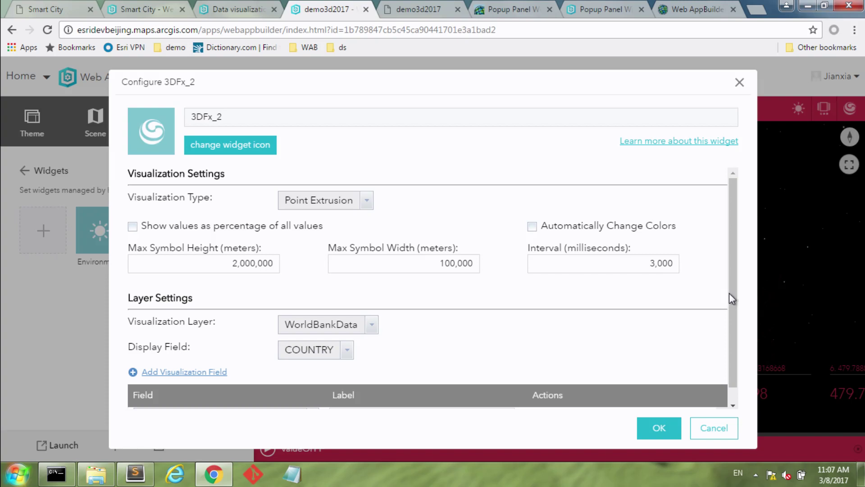
left_click_drag(729, 293, 730, 342)
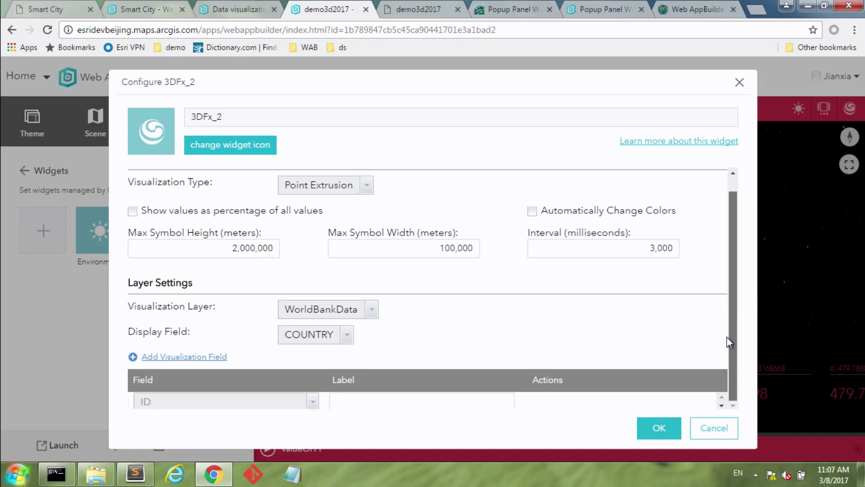
left_click(312, 401)
left_click(183, 267)
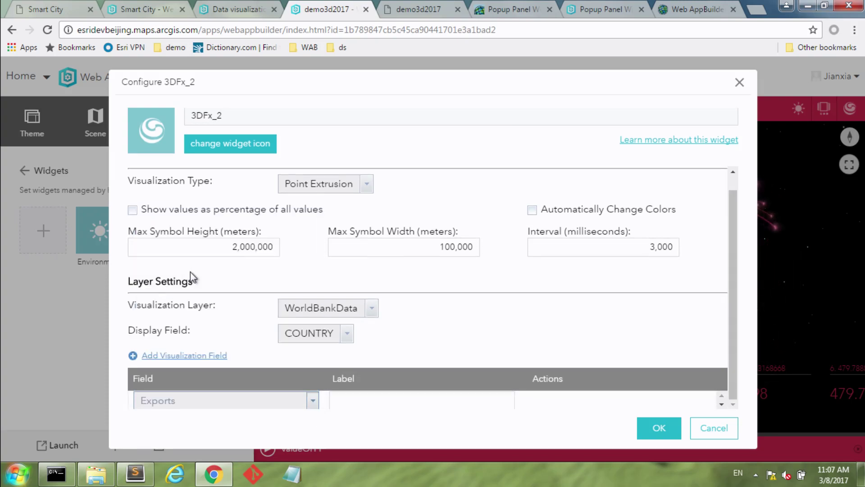
left_click(380, 399)
type("Expo")
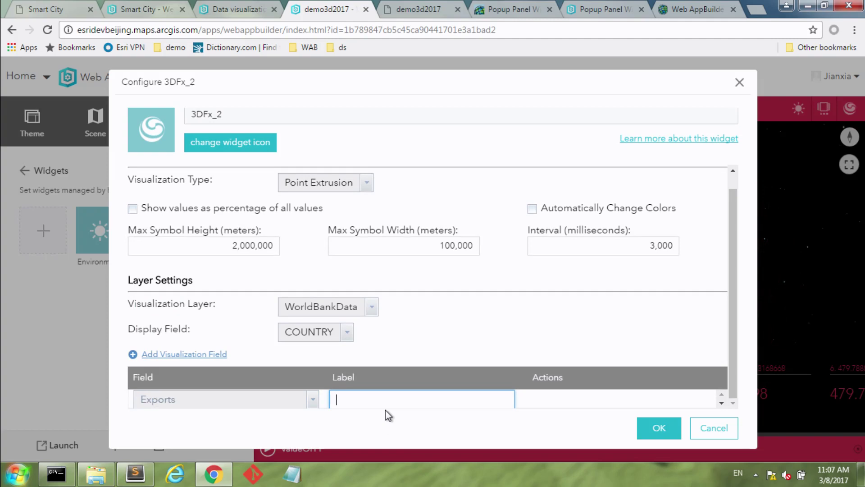
type("rts")
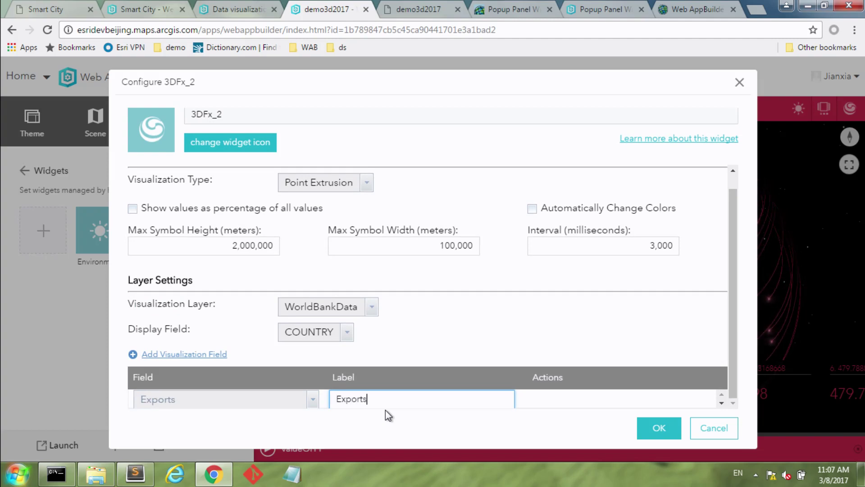
Step: Add Imports as another visualization field labelled Imports and accept the widget configuration
left_click(210, 355)
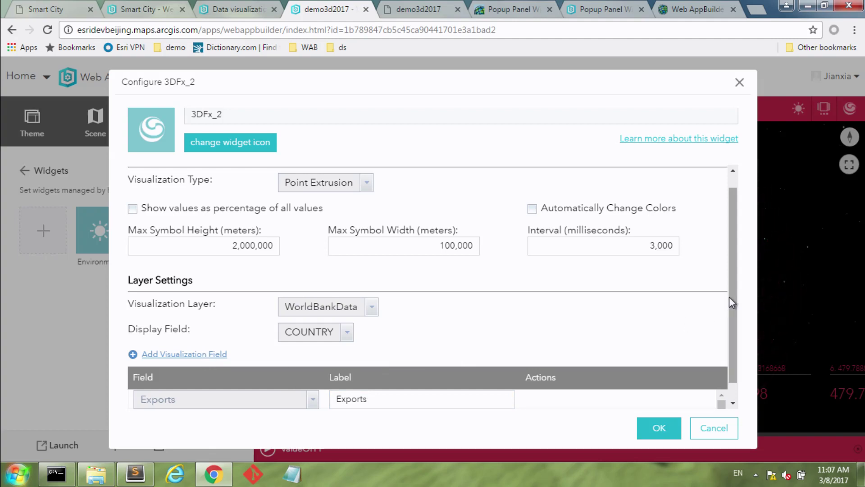
scroll(731, 302, "down", 2)
left_click(312, 400)
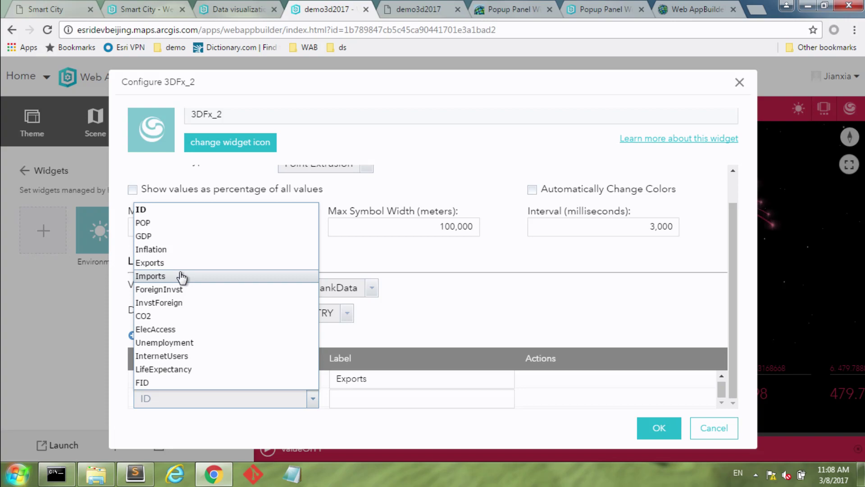
left_click(178, 276)
left_click(359, 392)
type("Imports")
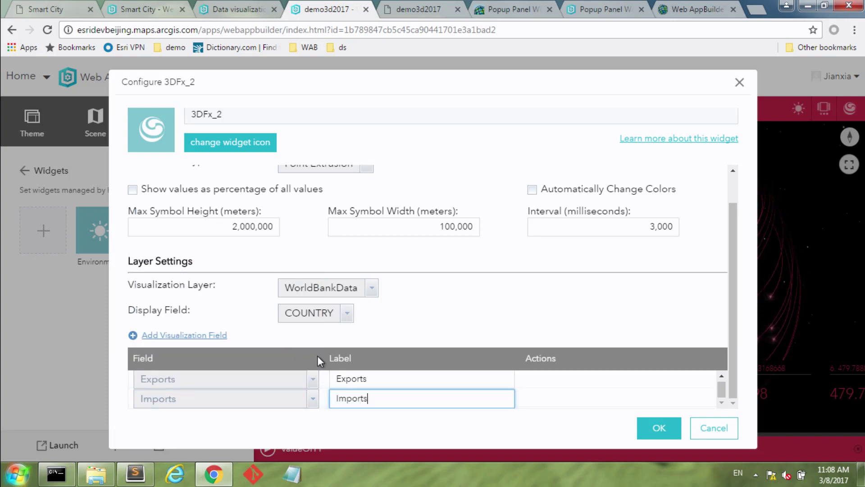
left_click(371, 437)
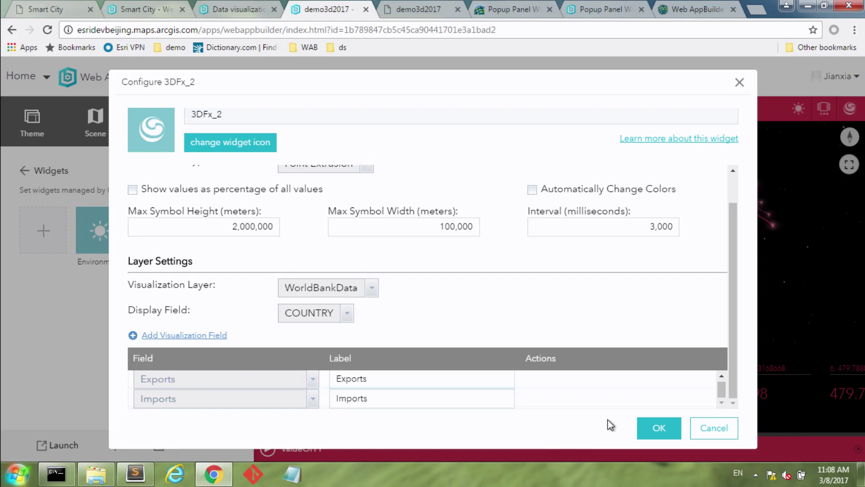
left_click(658, 428)
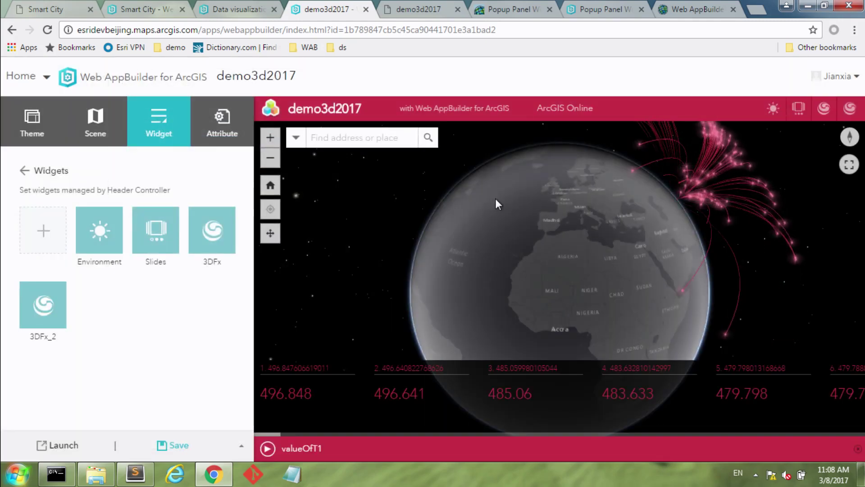
Step: Save the app and play the second 3DFx widget in the preview with the Imports field displayed
left_click(180, 451)
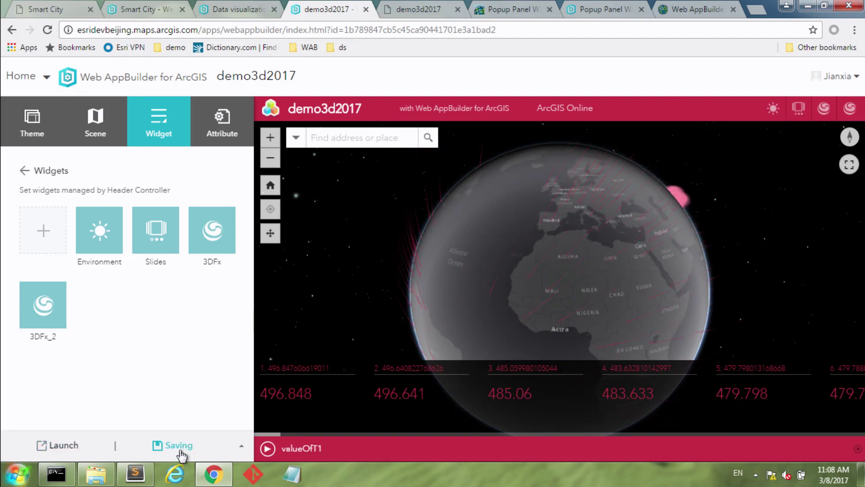
left_click(850, 109)
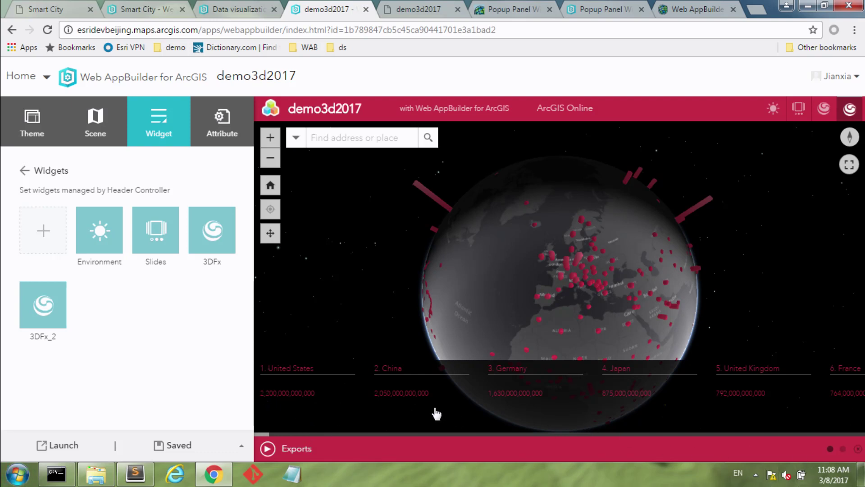
left_click(842, 452)
left_click(268, 450)
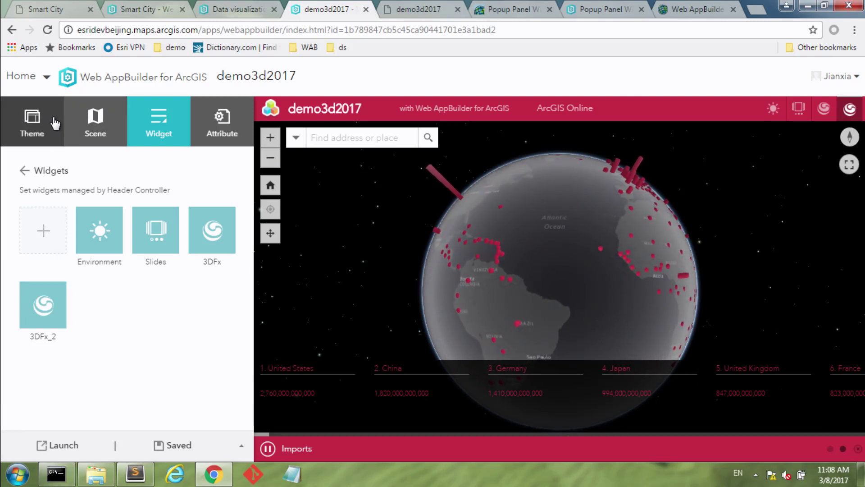
Step: Change the theme's style color to light green
left_click(40, 127)
left_click(153, 417)
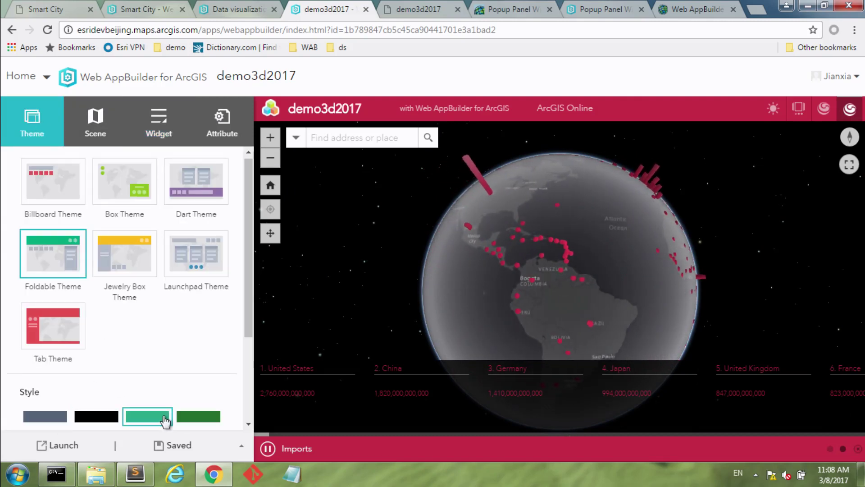
Step: Set the theme's style to the custom purple #9932cc and save the app
left_click(187, 418)
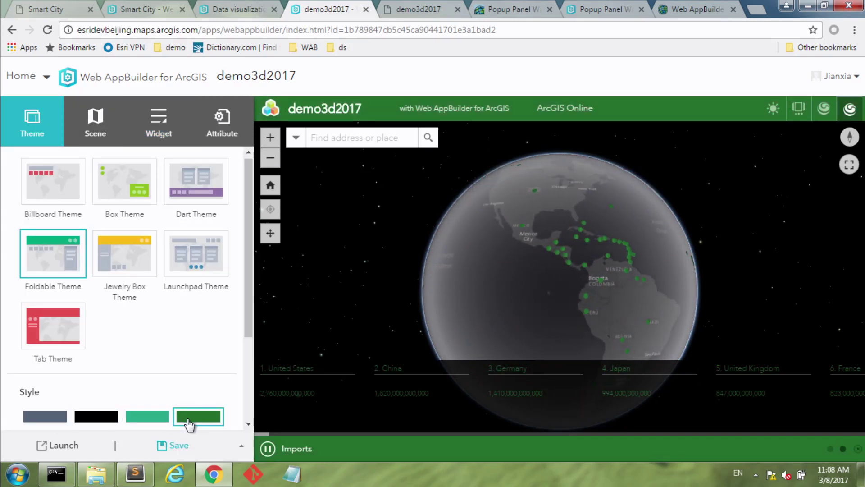
scroll(234, 345, "down", 3)
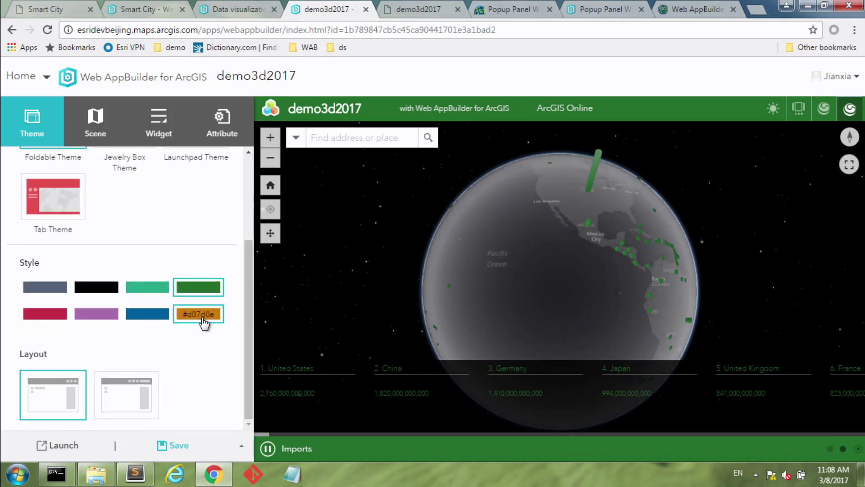
left_click(202, 318)
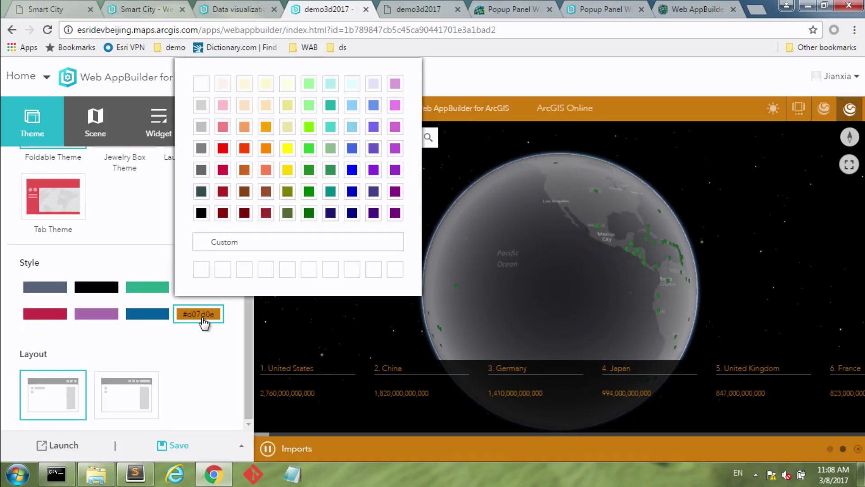
left_click(395, 170)
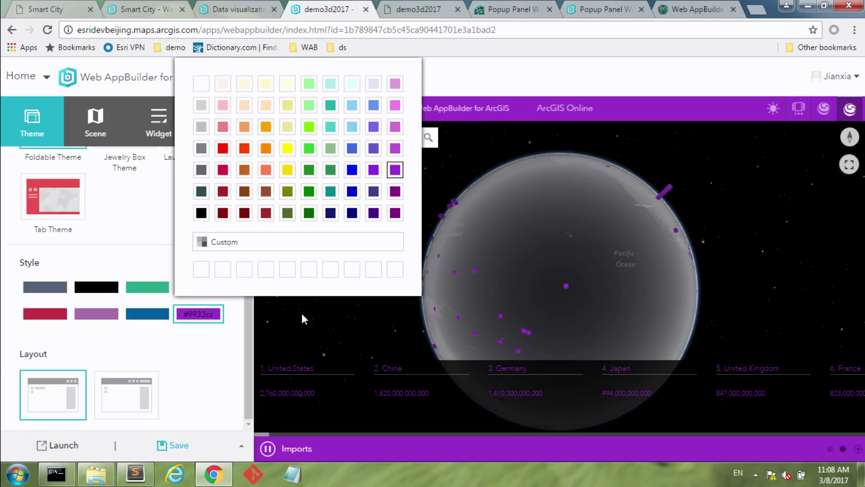
left_click(442, 92)
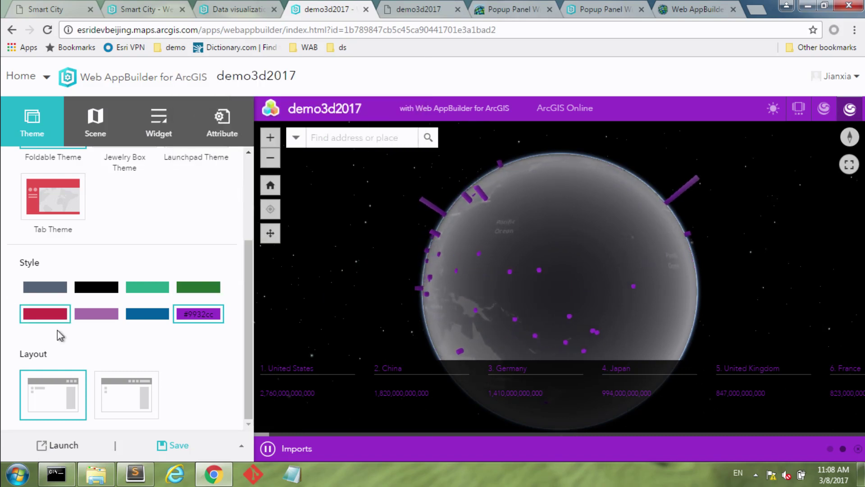
left_click(178, 445)
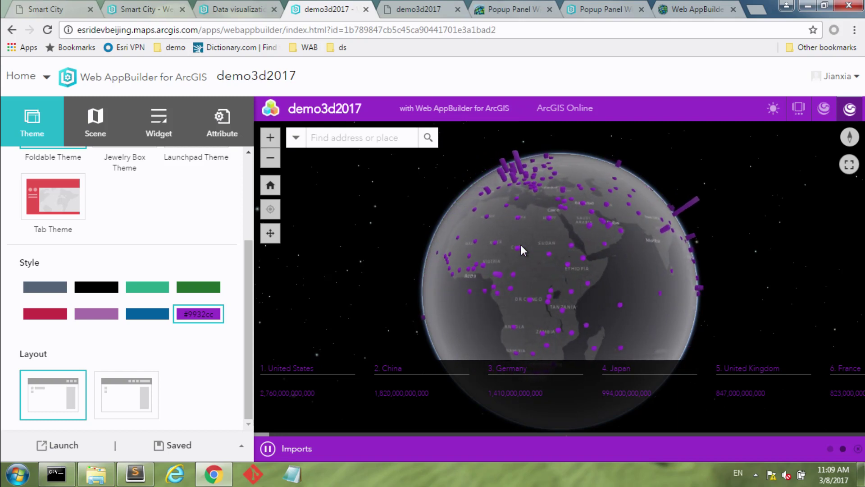
Step: Add a third 3DFx widget to the header and set its visualization type to Area Extrusion
left_click(170, 132)
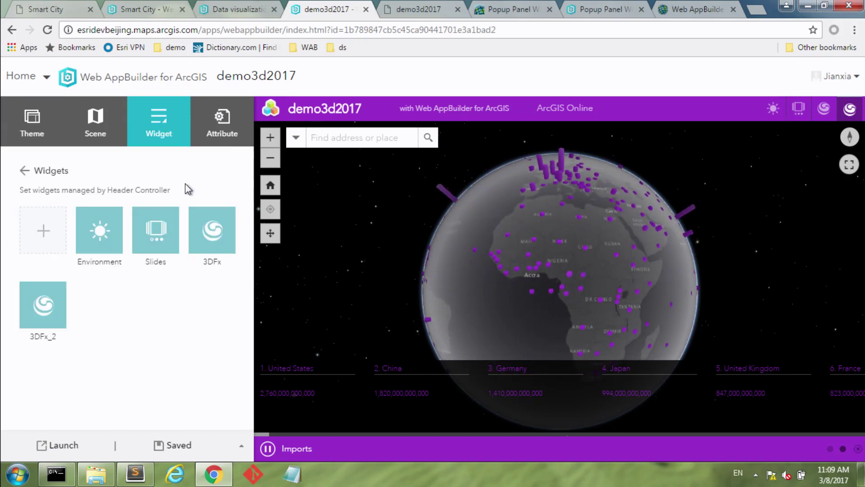
left_click(39, 235)
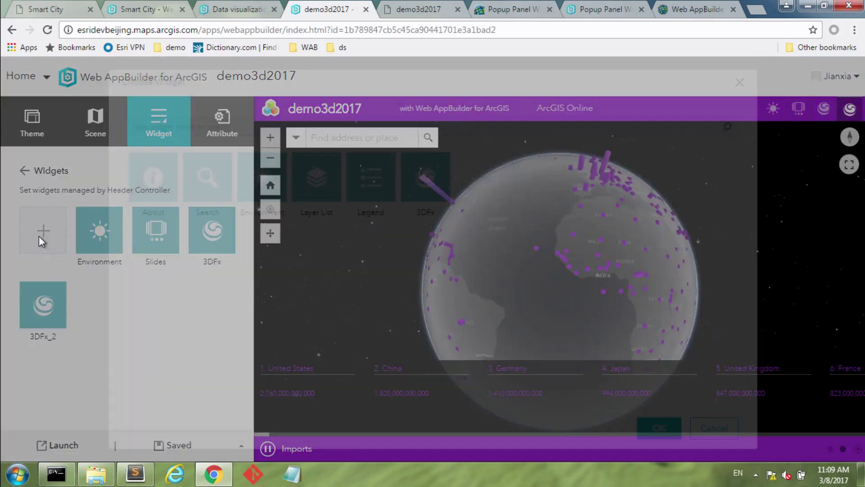
left_click(655, 428)
left_click(365, 200)
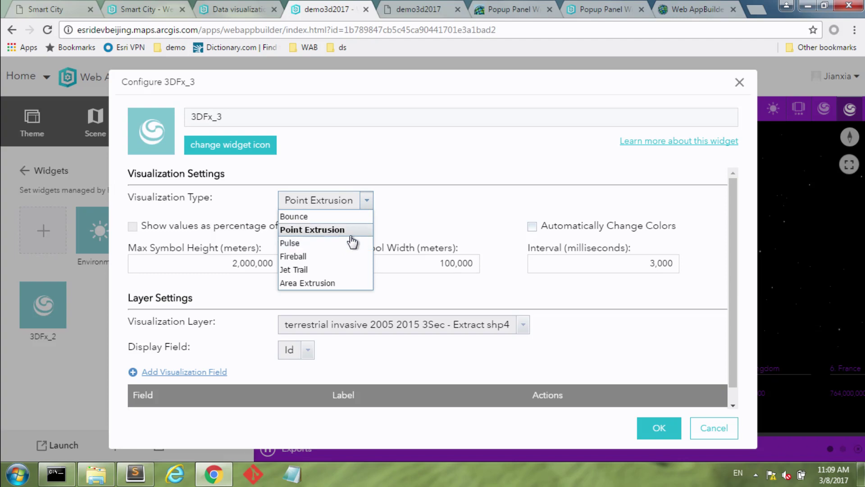
left_click(345, 283)
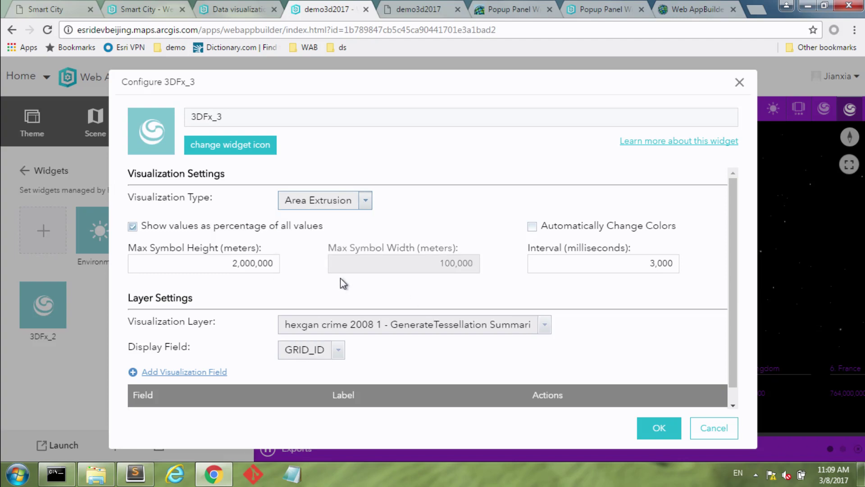
Step: Set the third 3DFx widget's visualization layer to World Country Polygons and its display field to NAME
left_click(544, 324)
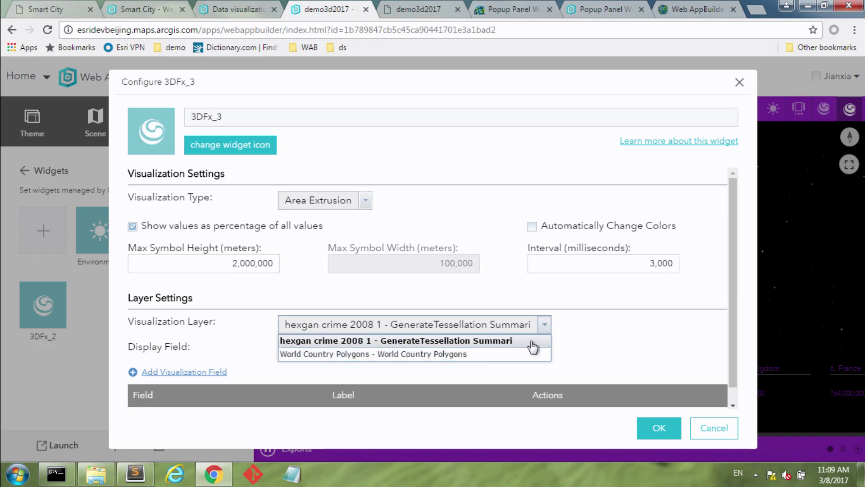
left_click(513, 354)
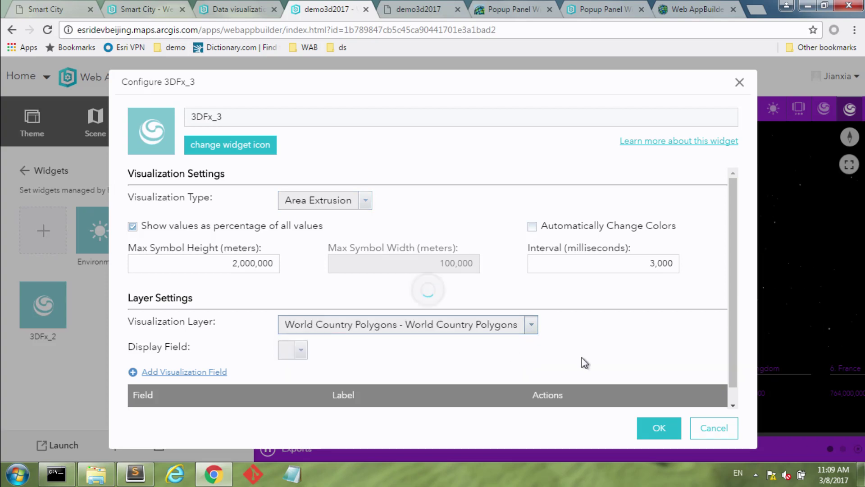
scroll(734, 293, "down", 1)
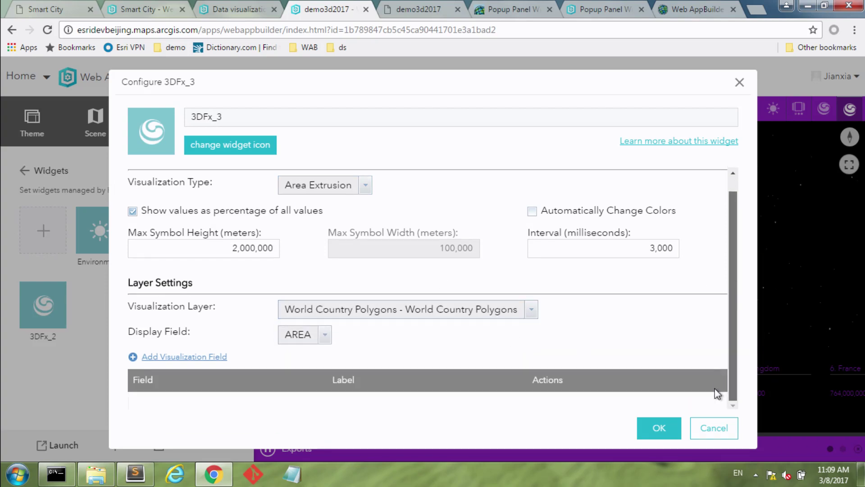
left_click(325, 335)
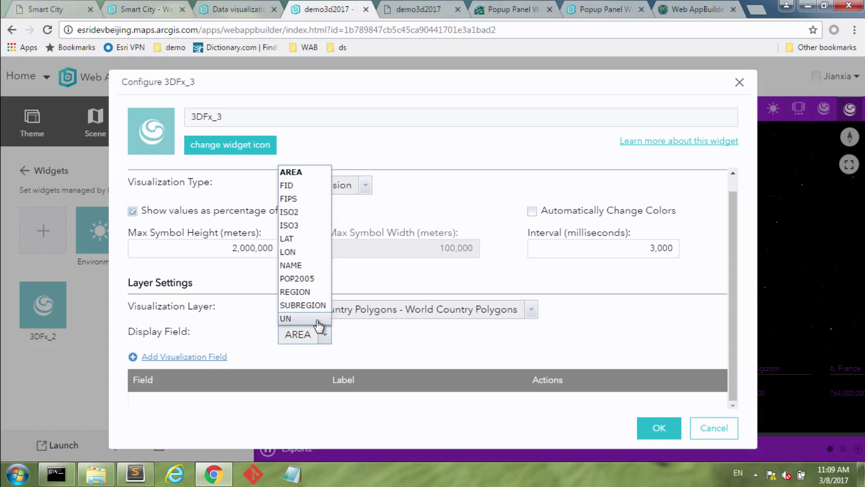
left_click(308, 266)
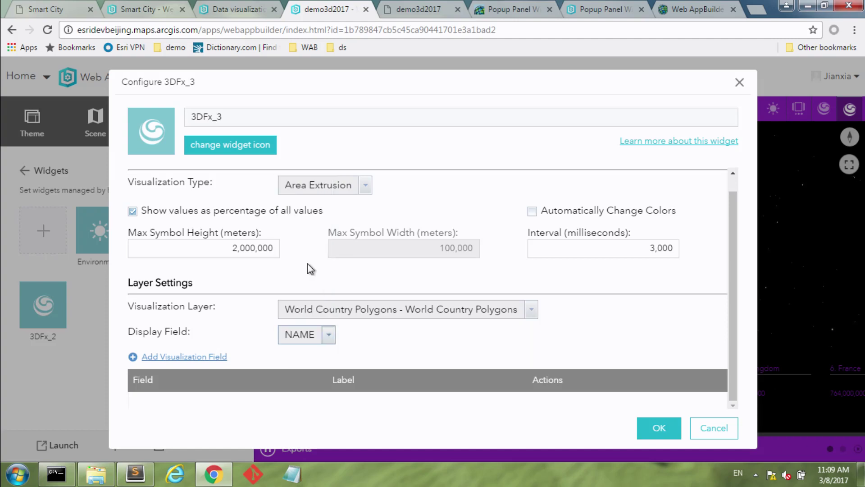
Step: Add POP2005 as the visualization field and accept the third 3DFx widget's configuration
left_click(196, 358)
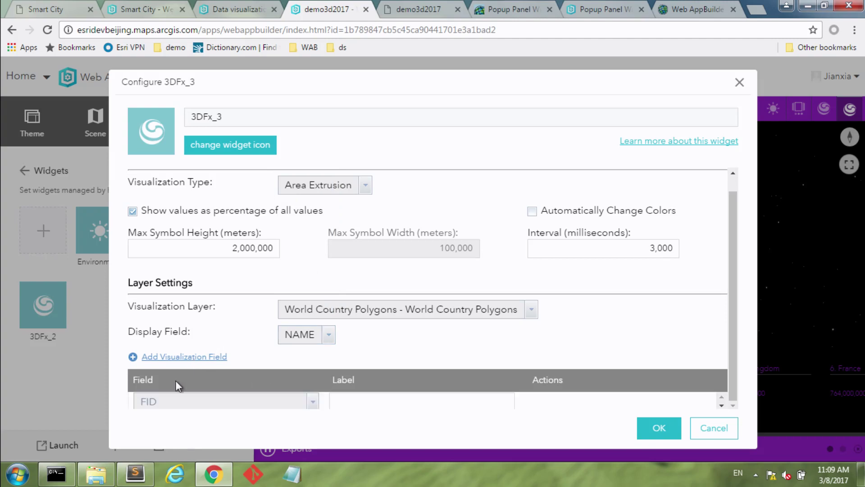
left_click(313, 402)
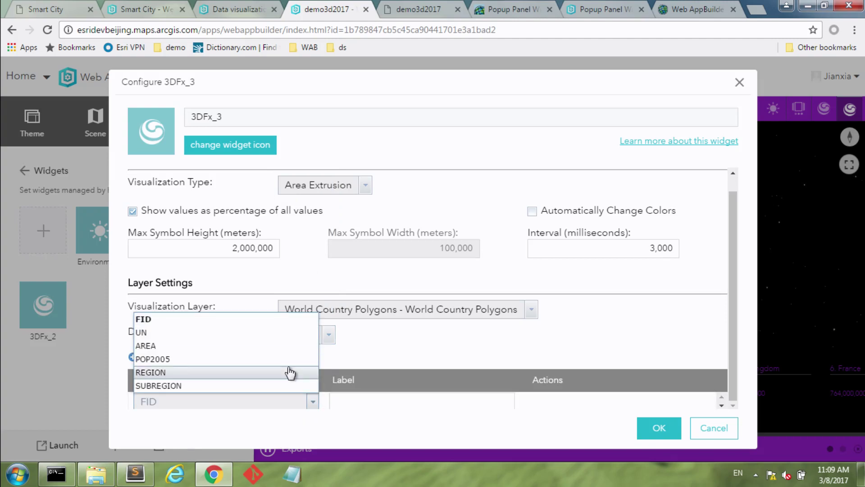
left_click(251, 358)
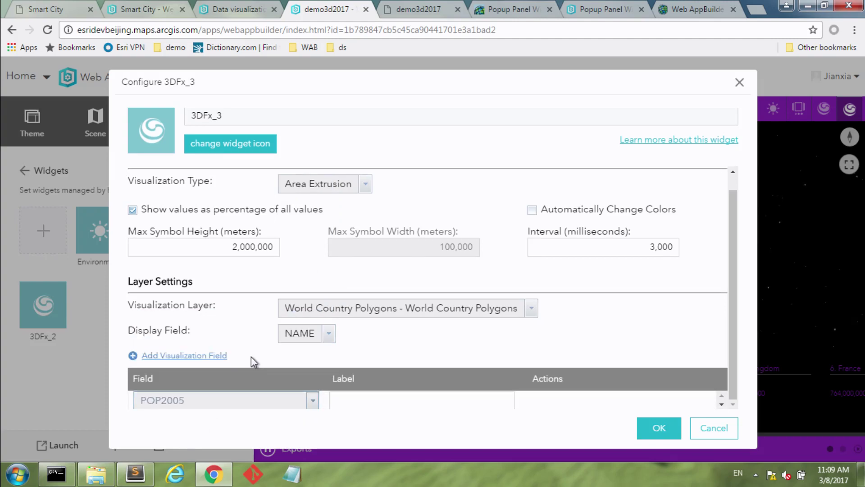
left_click(662, 432)
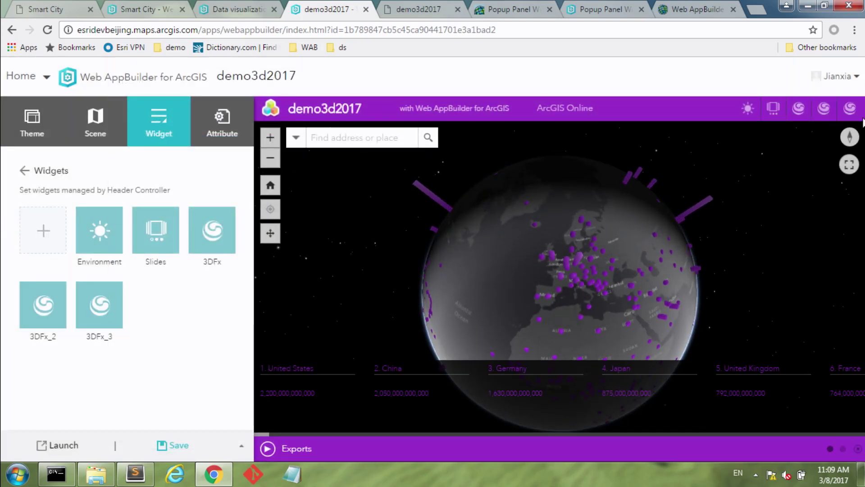
Step: Run the third 3DFx widget in the preview, save and launch the app, and open the same widget there
left_click(851, 111)
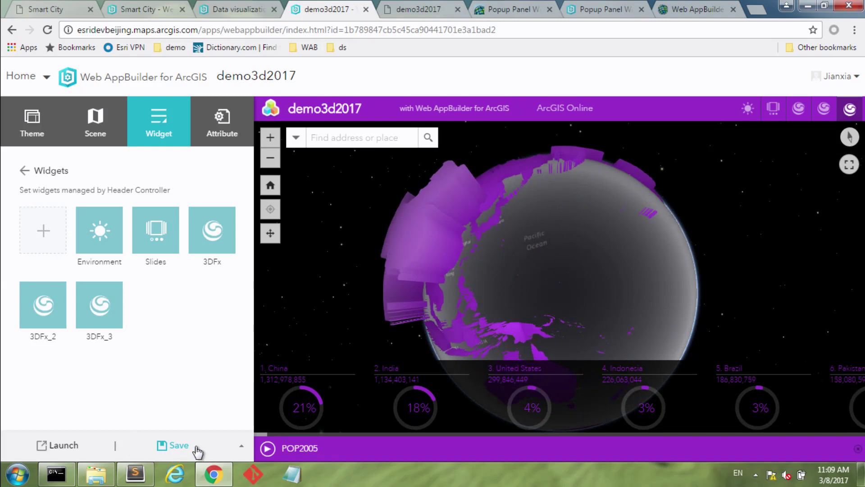
left_click(63, 445)
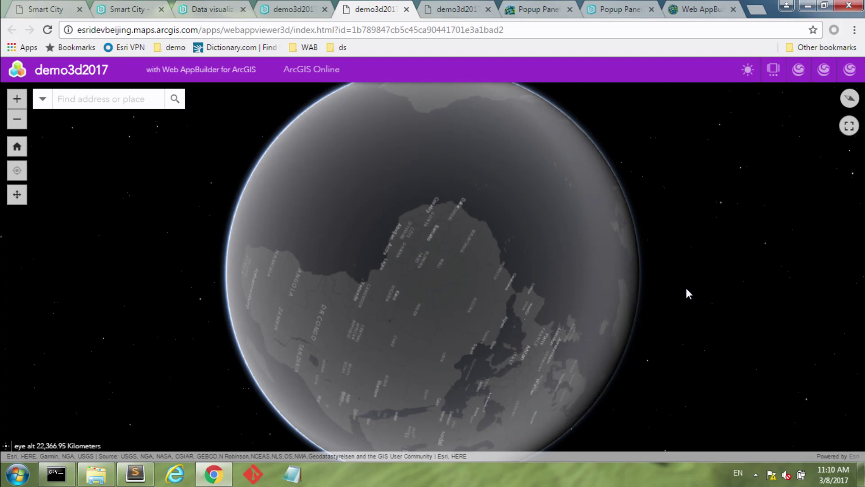
left_click(851, 71)
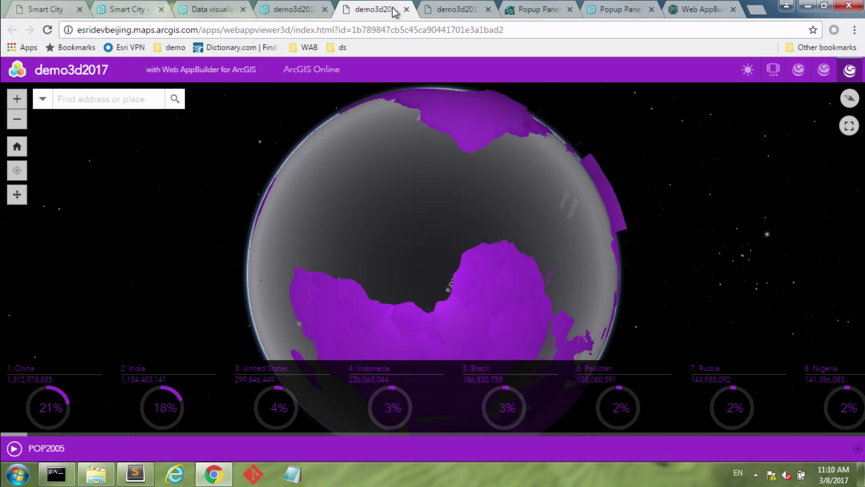
Step: Return to the app builder and add a Layer List widget to the header with its default configuration
left_click(444, 10)
left_click(314, 8)
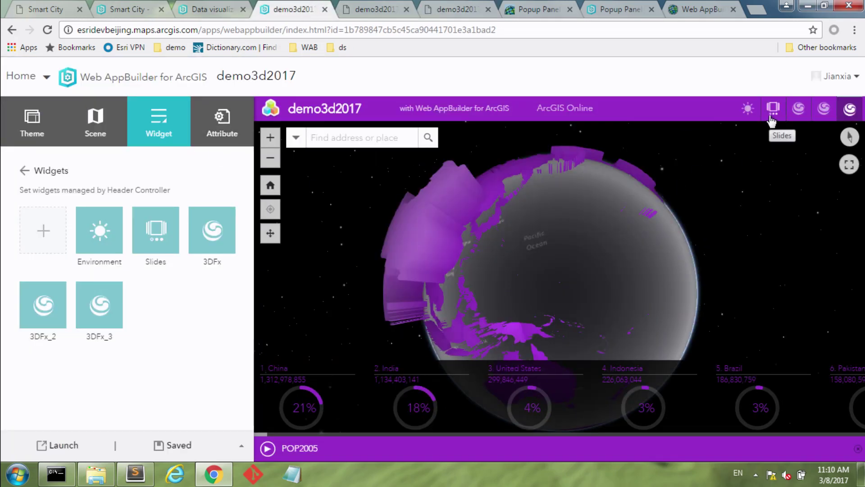
left_click(37, 227)
left_click(306, 189)
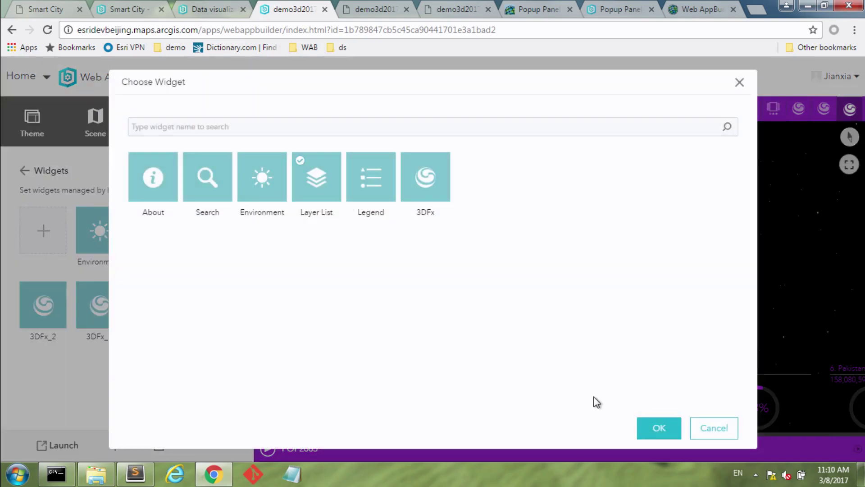
left_click(670, 432)
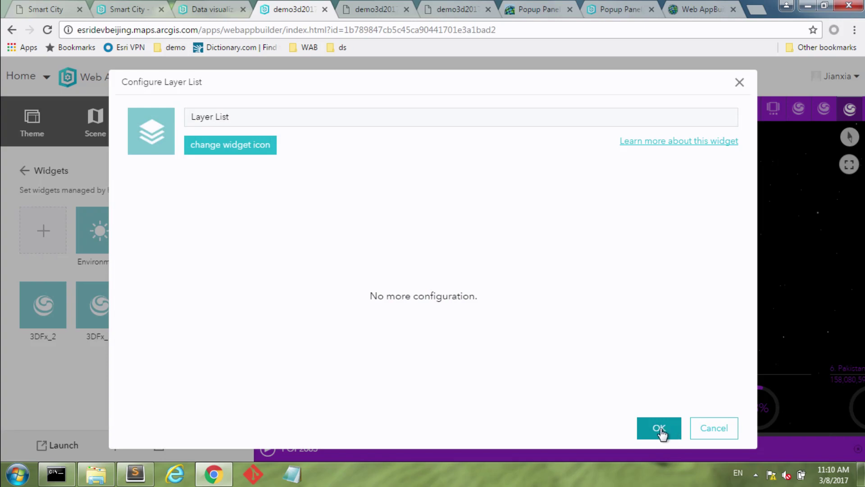
left_click(660, 428)
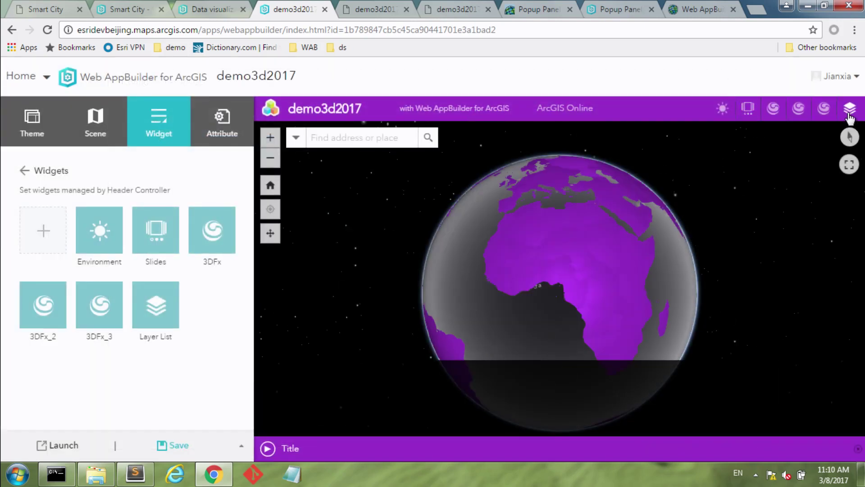
Step: Turn on the WorldBankData layer through the Layer List widget in the preview and examine its points around the globe
left_click(849, 118)
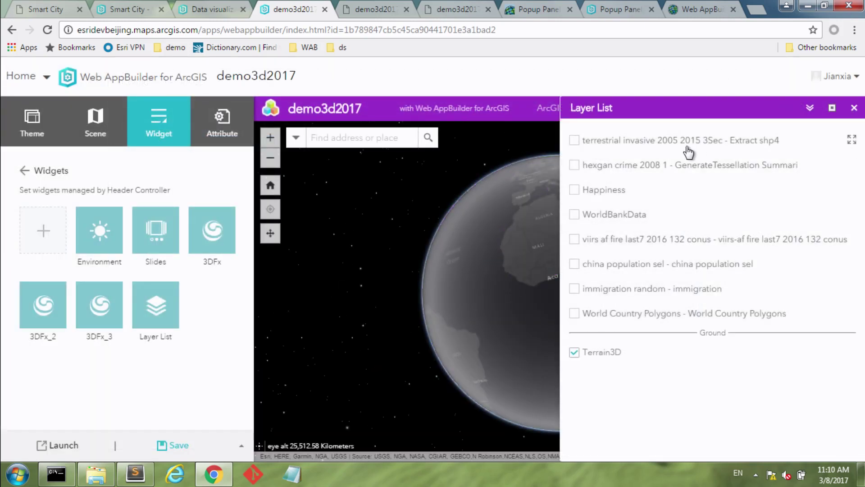
left_click(613, 217)
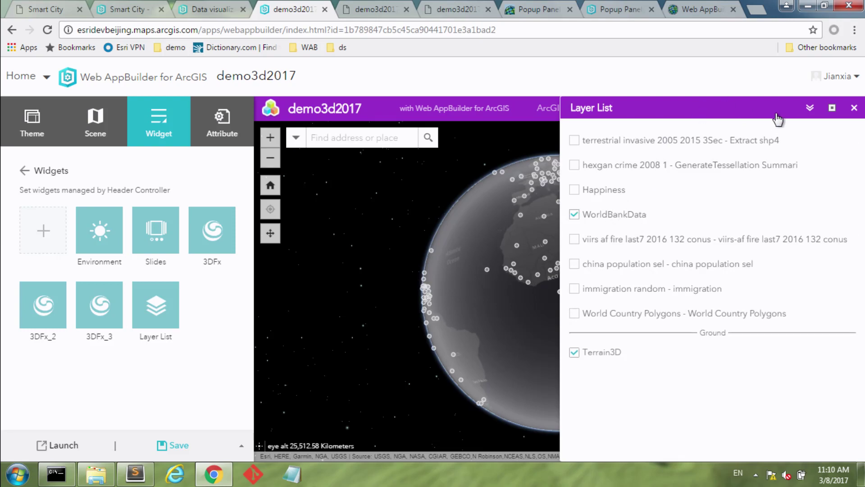
left_click(809, 108)
left_click_drag(536, 283, 570, 374)
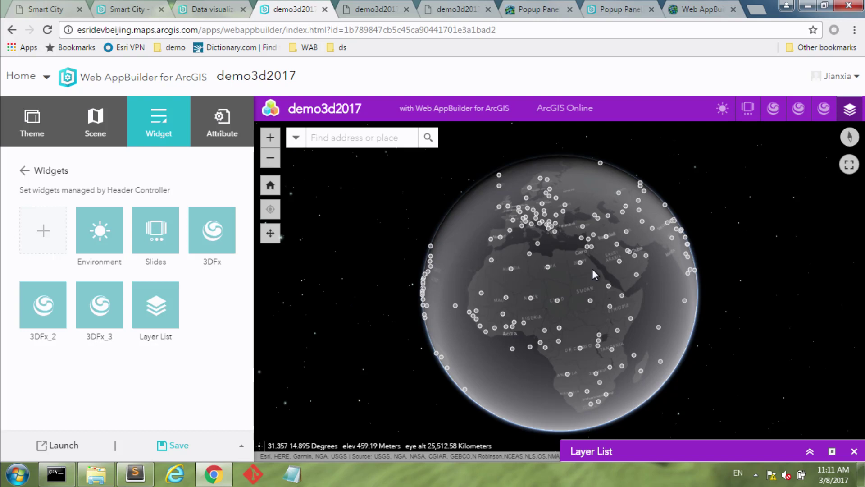
left_click_drag(650, 303, 485, 261)
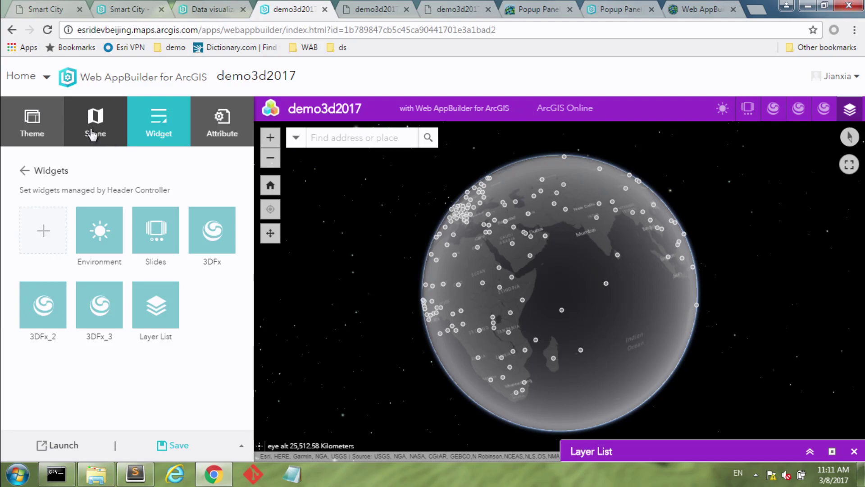
Step: Switch the app's web scene to DS2017 from the organization's content and accept the map switch
left_click(98, 140)
left_click(222, 235)
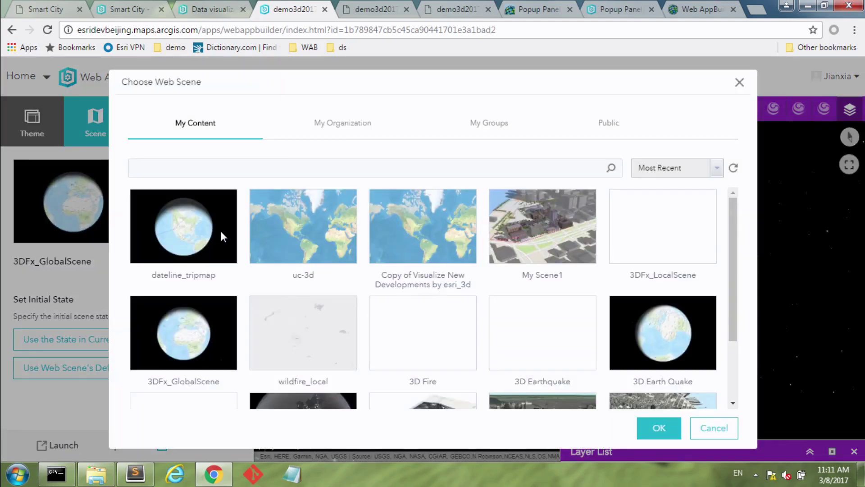
scroll(474, 298, "down", 2)
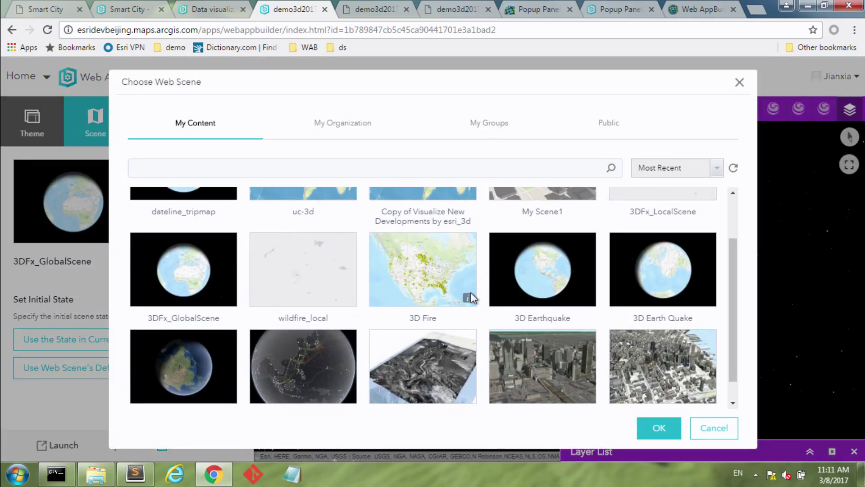
scroll(468, 296, "down", 1)
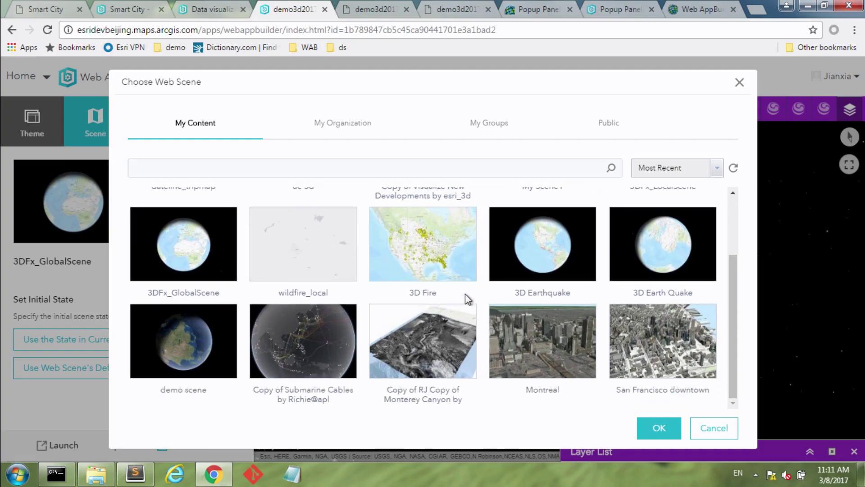
scroll(465, 294, "up", 3)
left_click(347, 131)
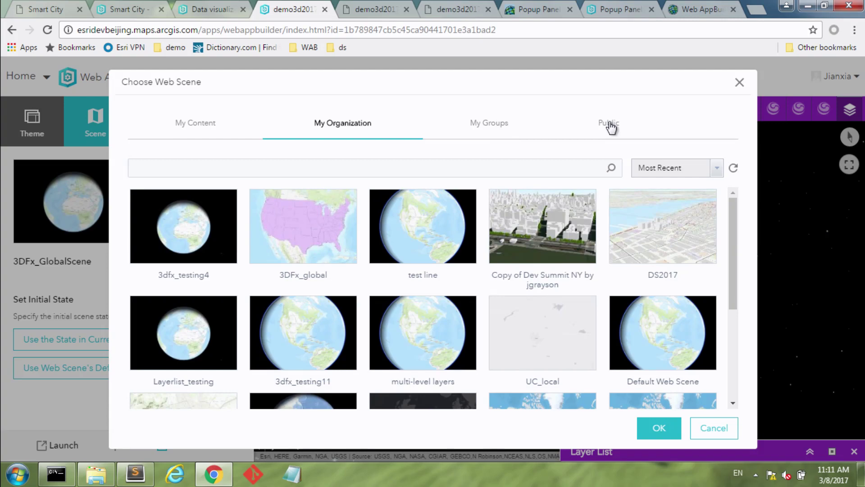
left_click(664, 252)
left_click(657, 426)
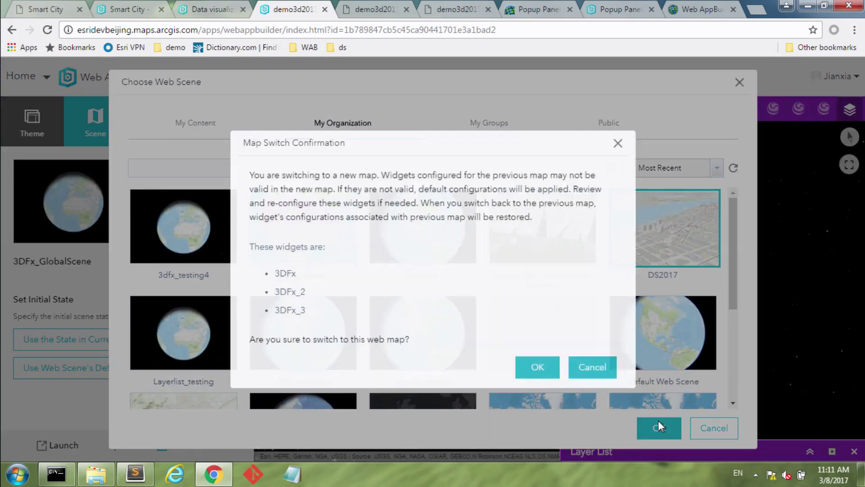
left_click(539, 364)
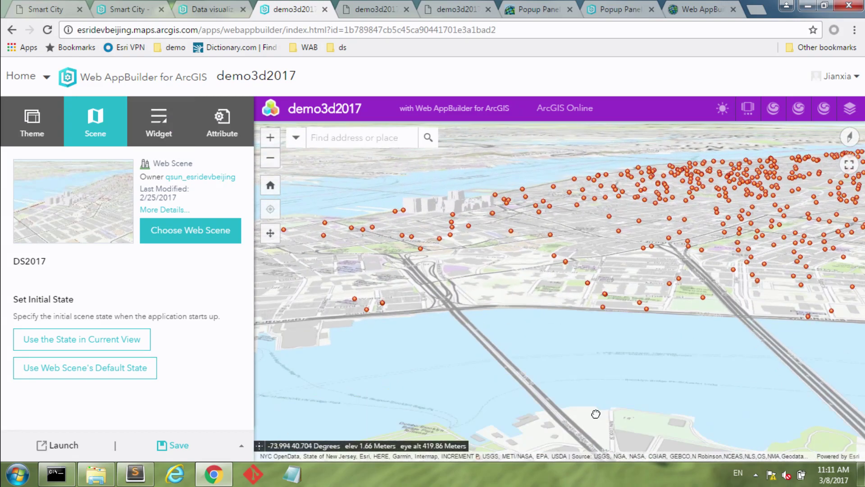
Step: Look over the city and its point layer in the scene preview and open the Slides widget
left_click_drag(428, 183, 558, 301)
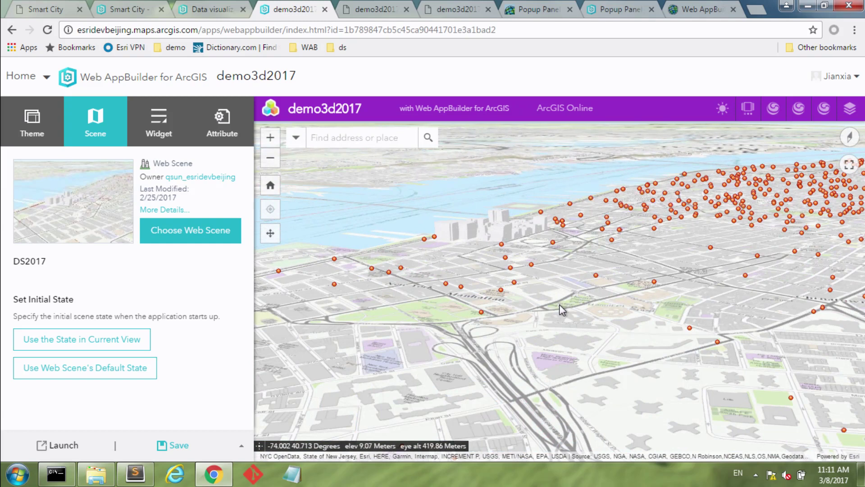
scroll(553, 308, "up", 2)
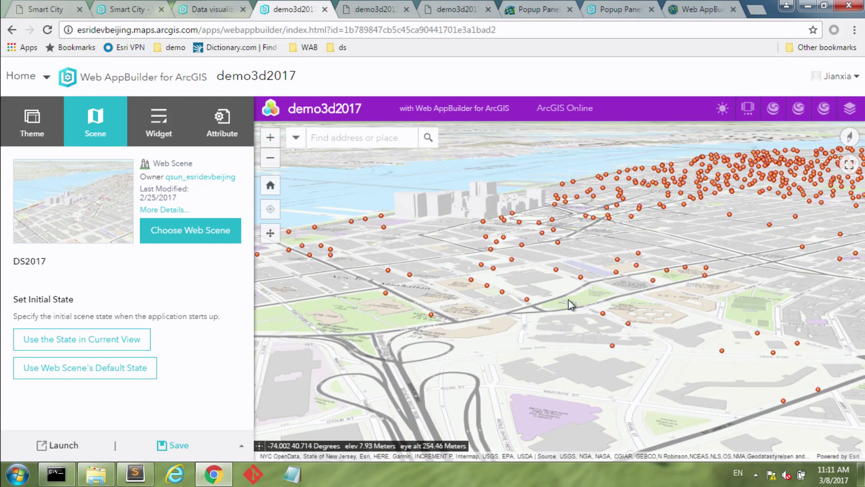
left_click_drag(569, 299, 617, 288)
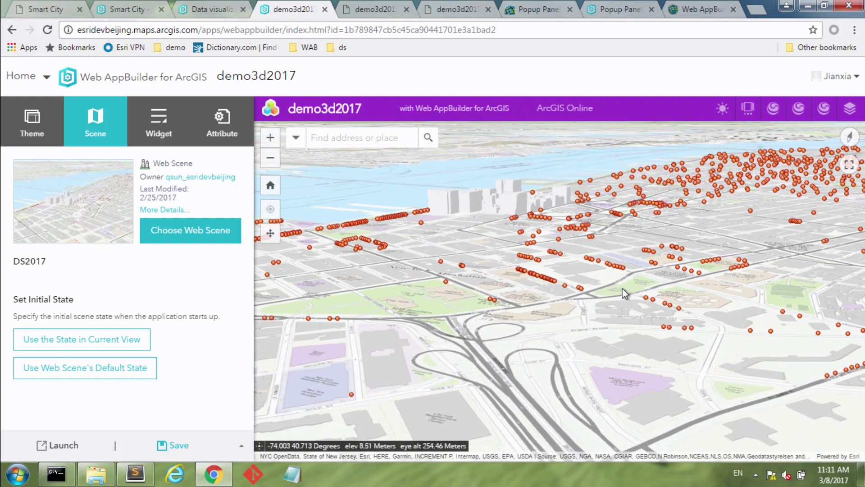
left_click(748, 110)
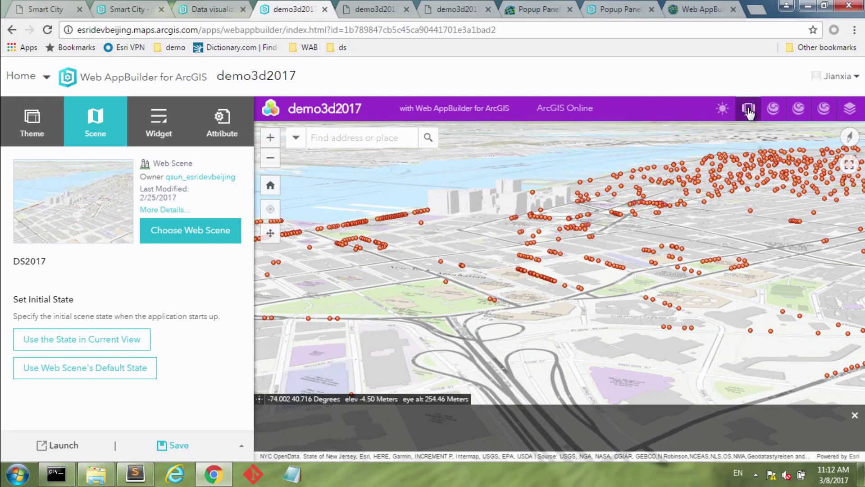
Step: Set the time of day to 3:15 PM in the Environment widget and close the widget
left_click(722, 116)
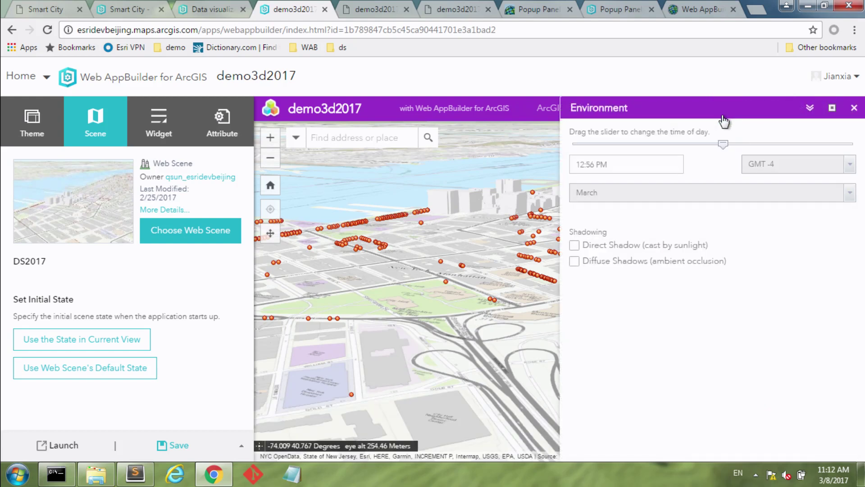
mouse_move(726, 145)
left_mouse_down()
mouse_move(690, 147)
mouse_move(726, 145)
left_mouse_up()
triple_click(775, 133)
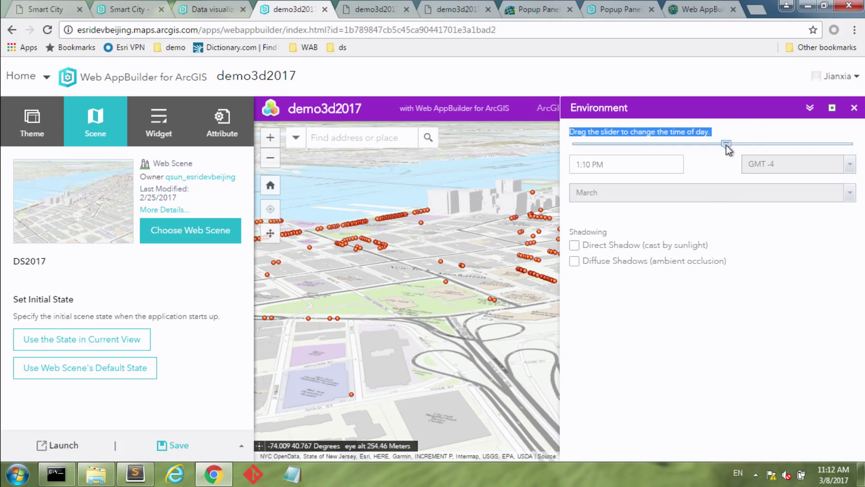
left_click_drag(727, 146, 749, 149)
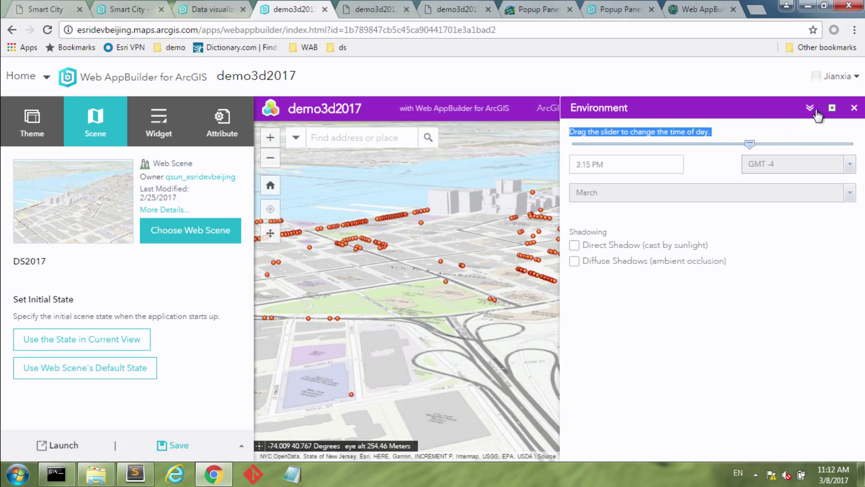
left_click(853, 107)
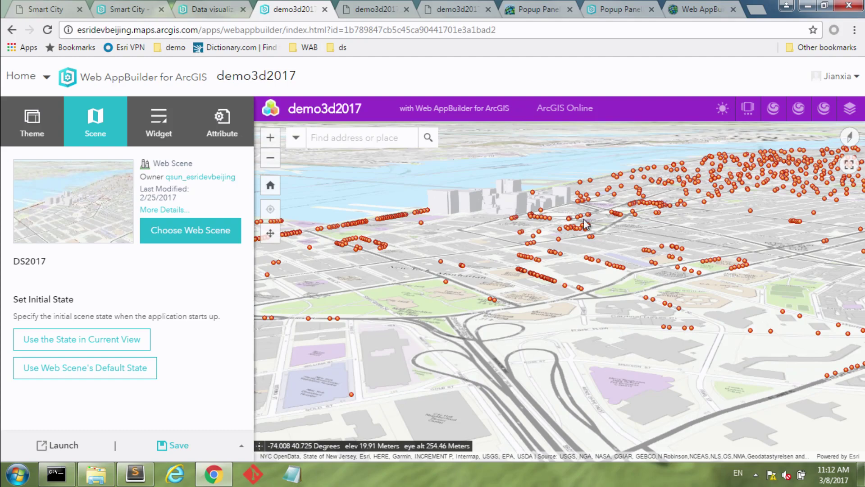
scroll(588, 173, "up", 3)
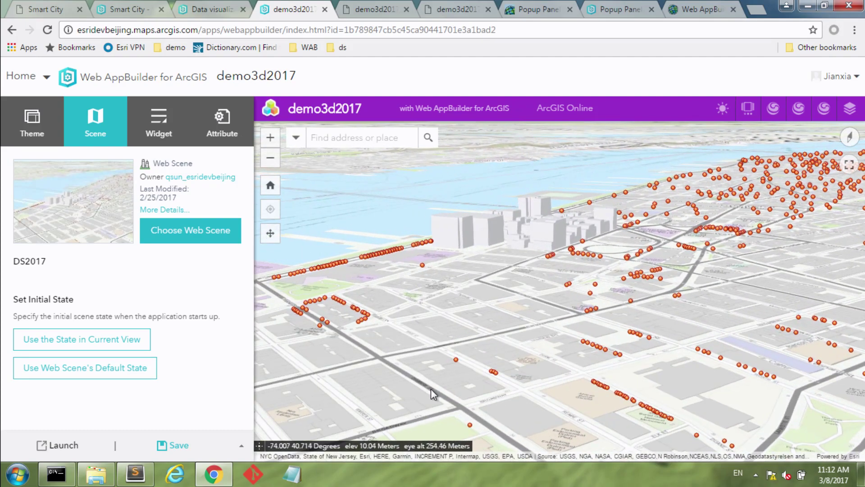
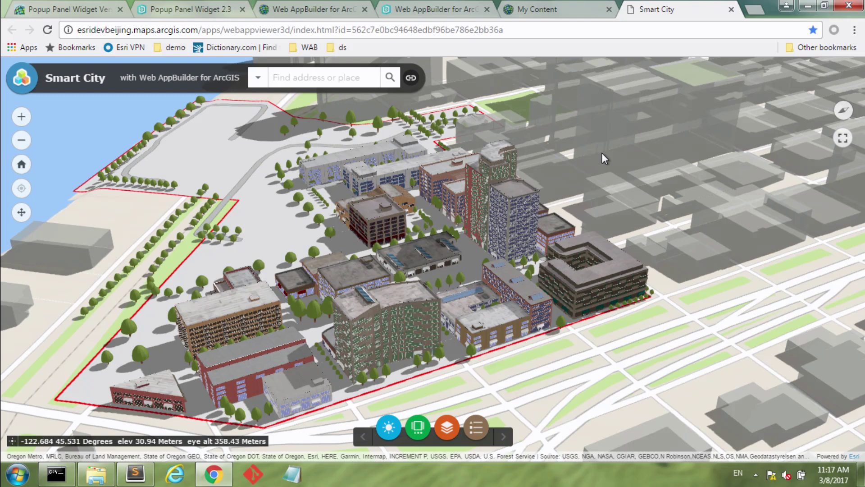
Step: Close the Smart City app and the already open Web AppBuilder portal setup page
left_click(731, 9)
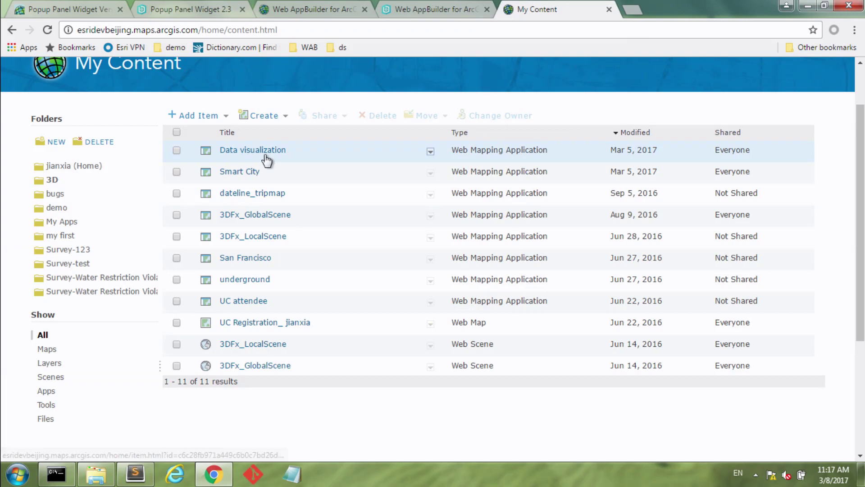
left_click(418, 11)
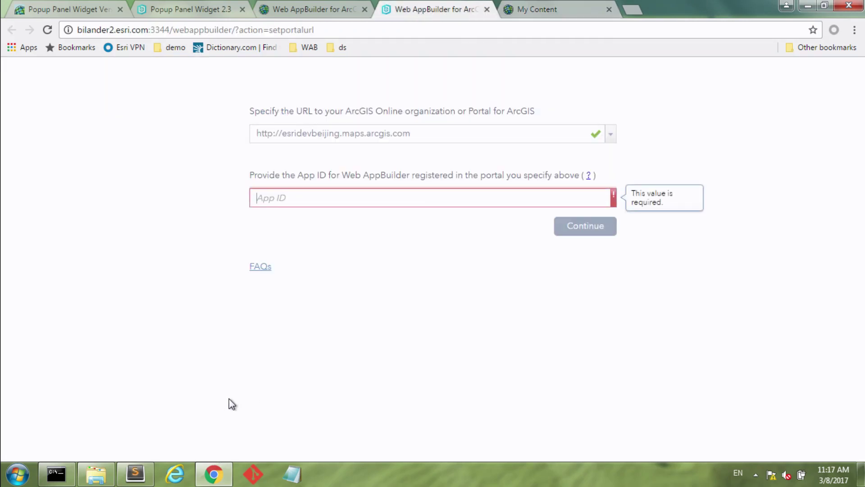
left_click(98, 474)
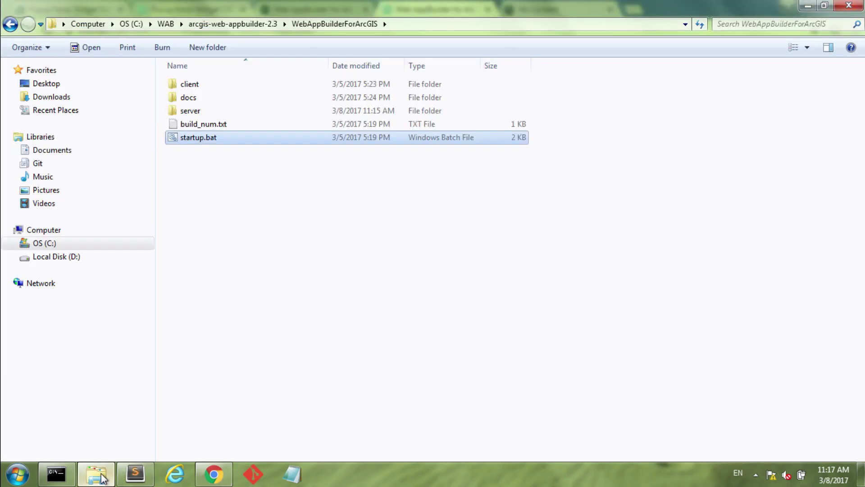
left_click(214, 474)
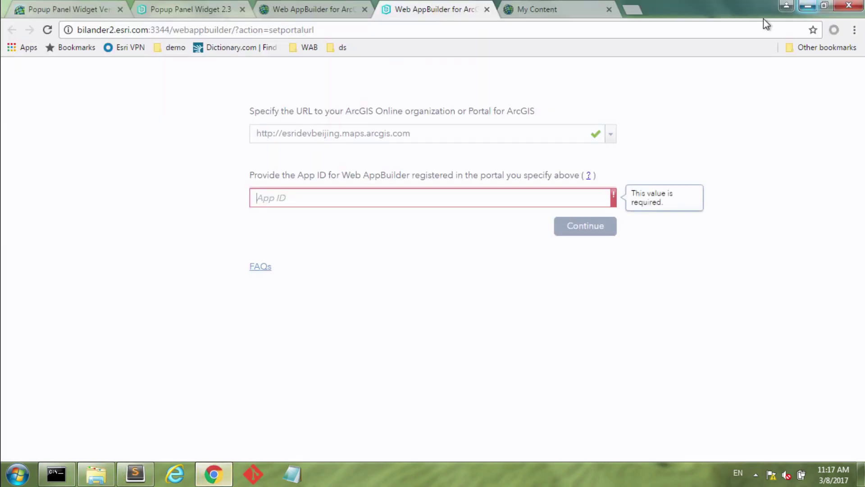
left_click(486, 9)
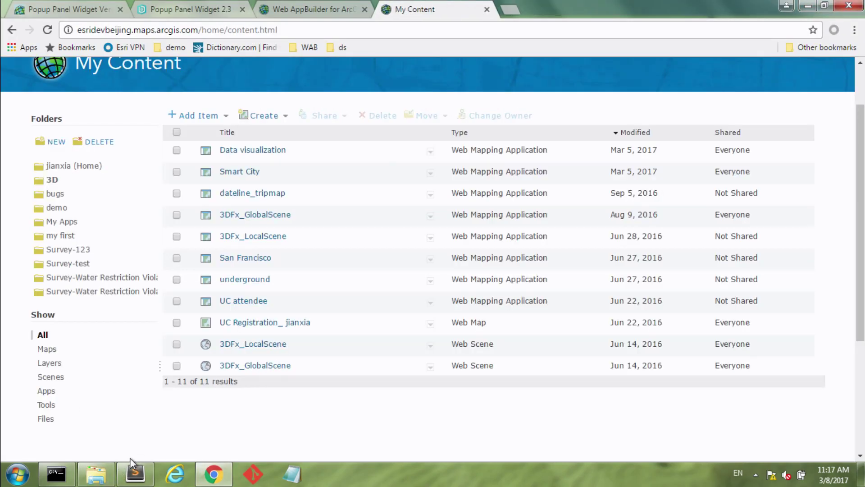
Step: In Windows Explorer, run startup.bat from C:\WAB\arcgis-web-appbuilder-2.3\WebAppBuilderForArcGIS and allow the unverified file to run
left_click(97, 474)
left_click(36, 244)
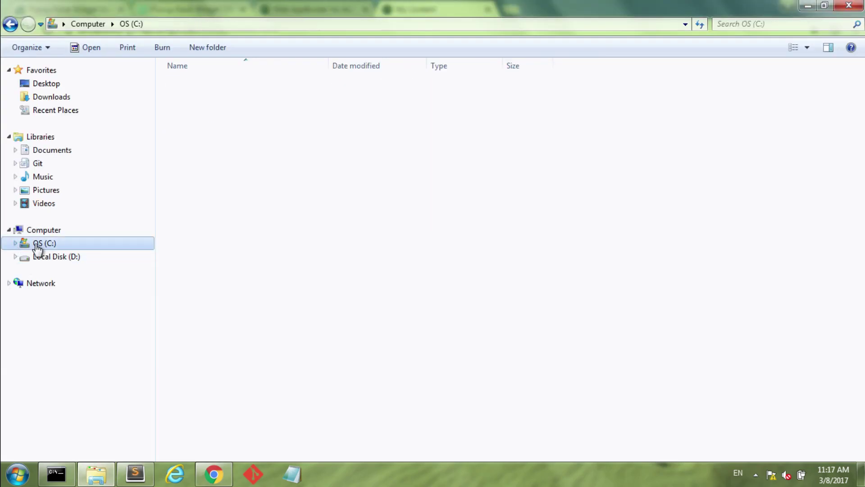
double_click(237, 352)
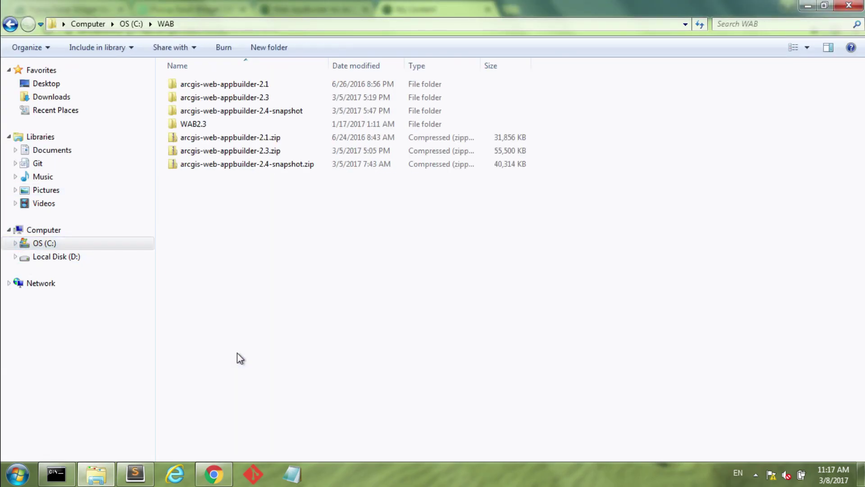
double_click(243, 99)
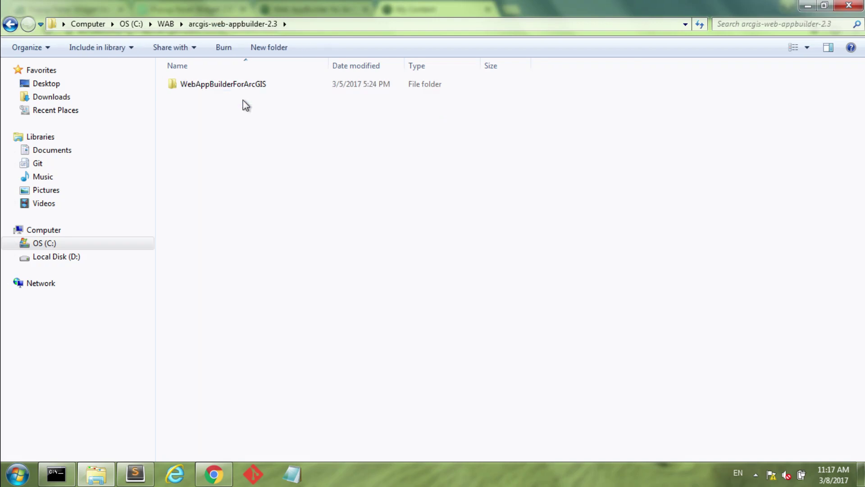
double_click(245, 94)
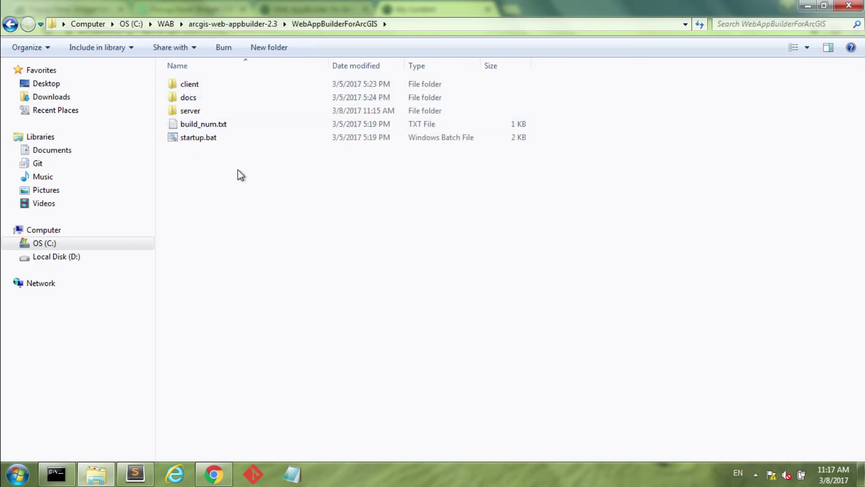
double_click(212, 139)
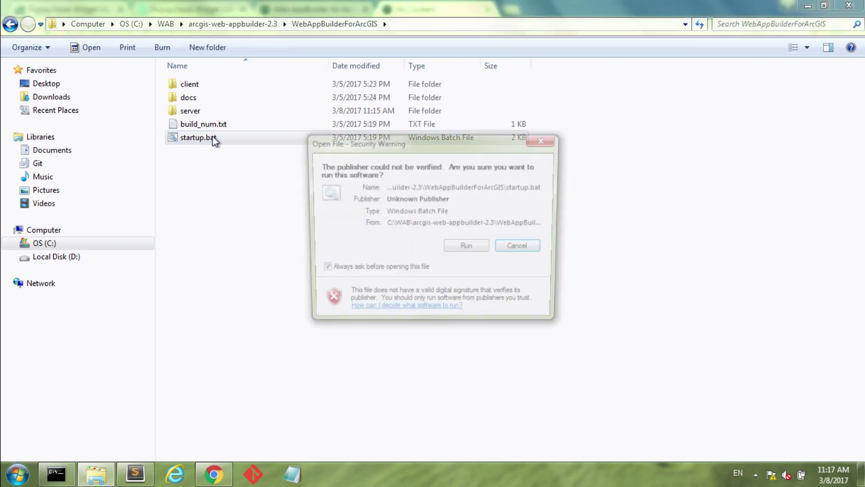
left_click(461, 247)
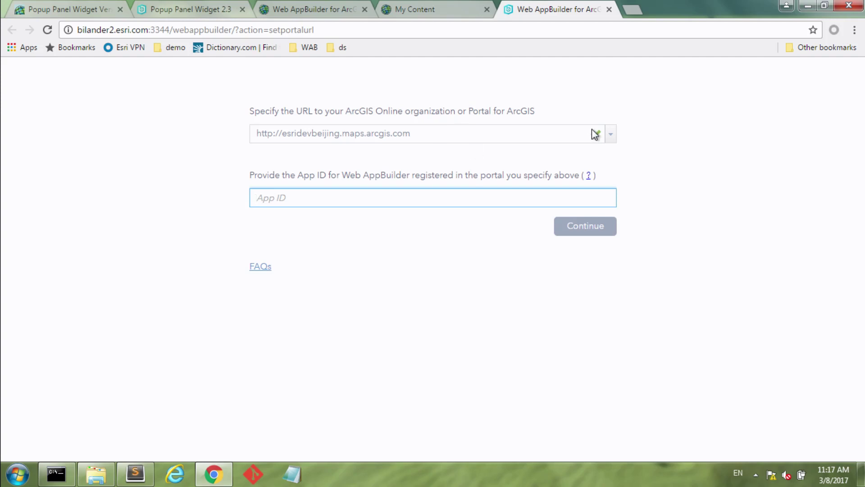
left_click(615, 140)
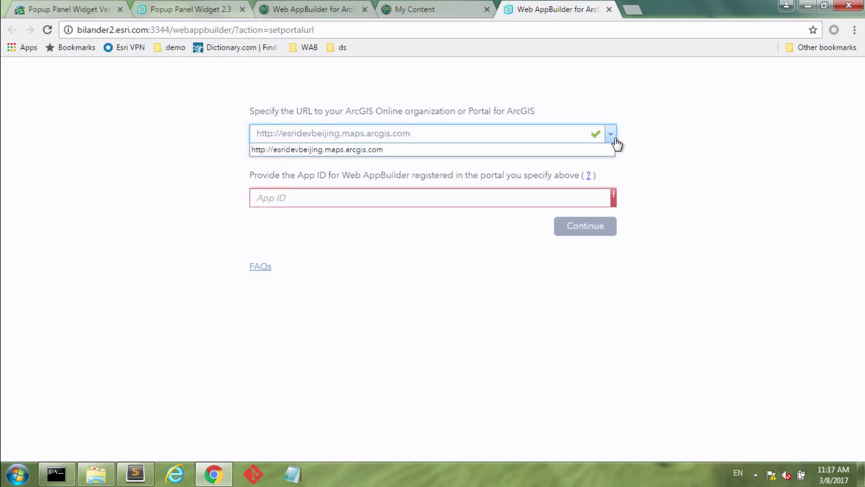
left_click(513, 153)
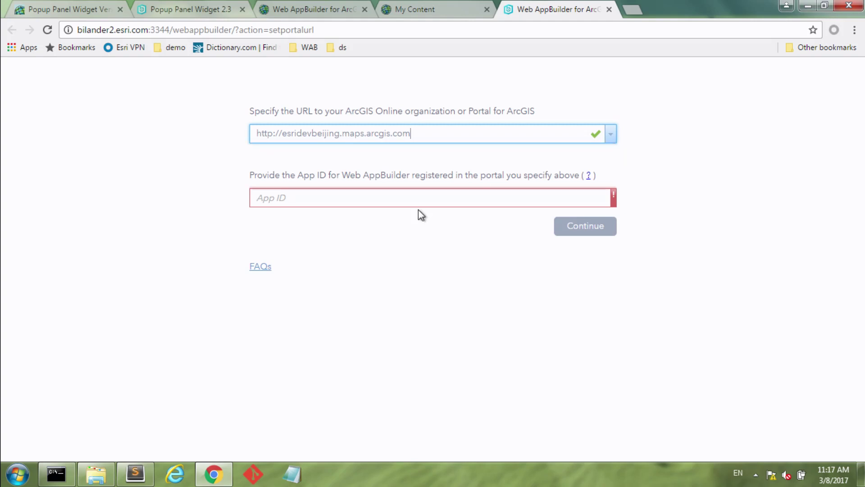
left_click(420, 201)
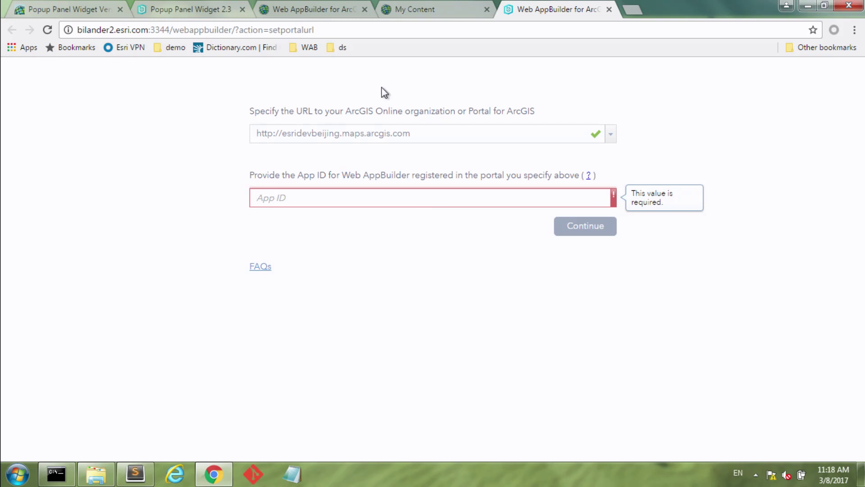
Step: Start adding an application item of type Web Mapping in My Content and activate its URL field
left_click(411, 13)
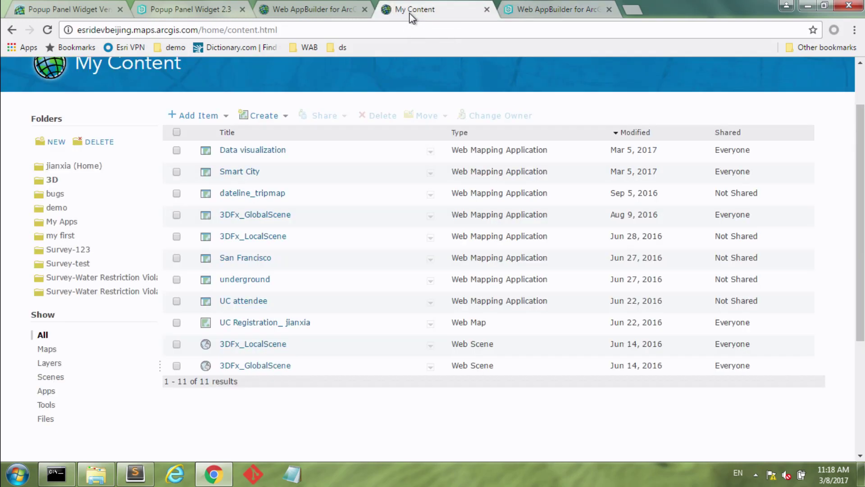
left_click(221, 115)
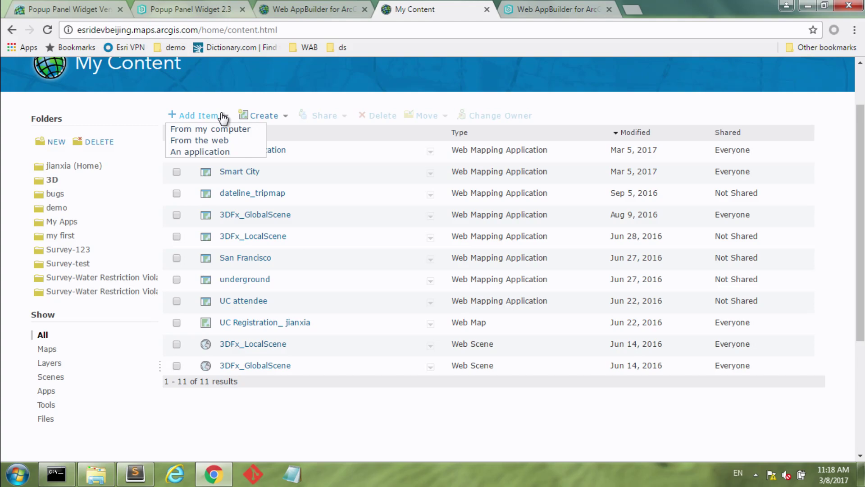
left_click(225, 152)
left_click(325, 273)
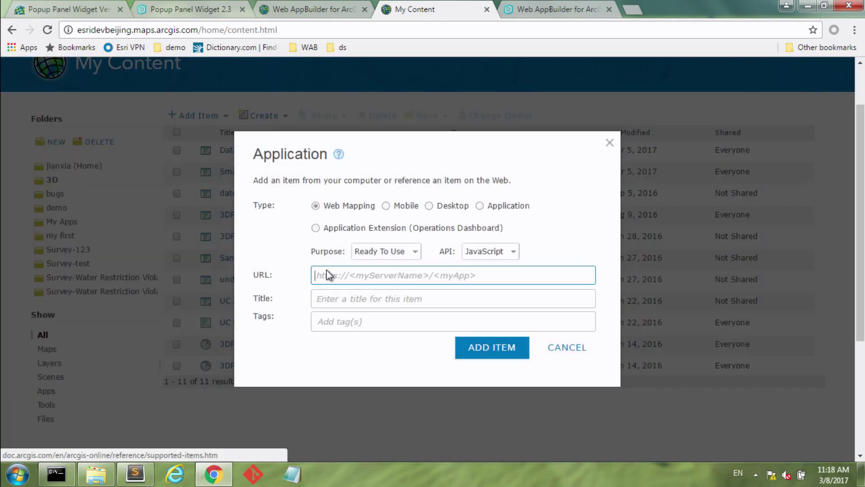
left_click(533, 10)
left_click_drag(232, 29, 79, 25)
key("ctrl+c")
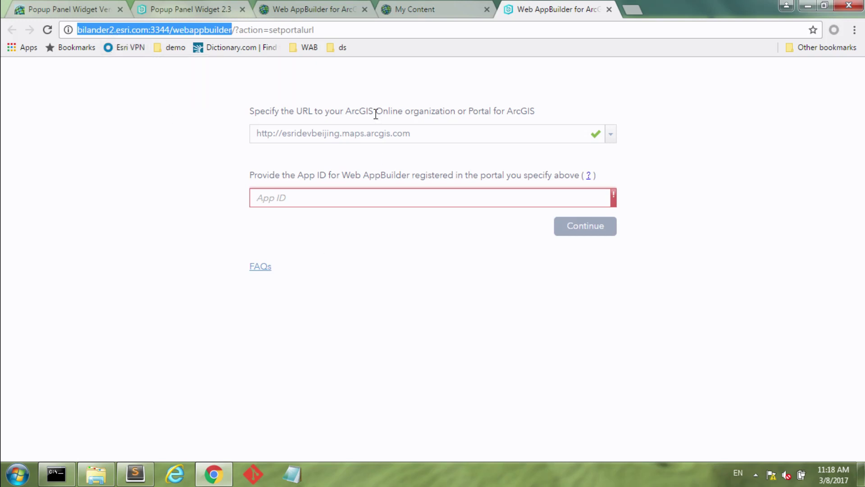
left_click(433, 9)
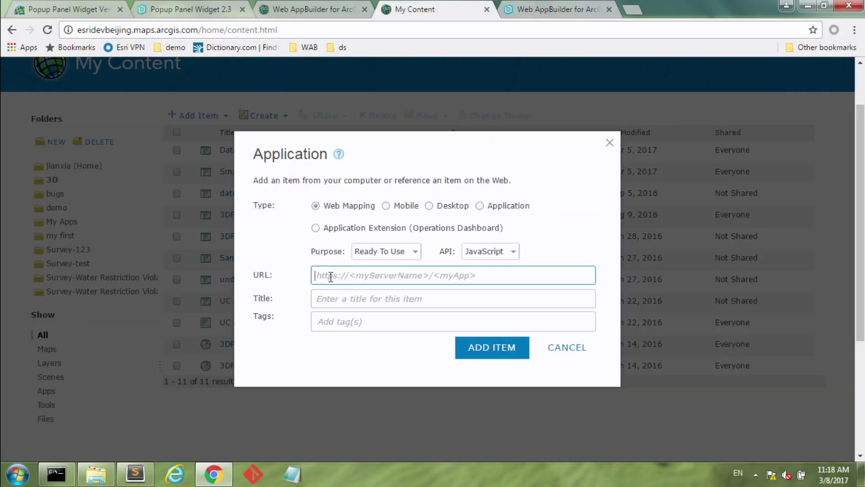
key("ctrl+v")
Step: Title the application item demoappid, tag it id, and add it to My Content
left_click(338, 299)
type("demoappid")
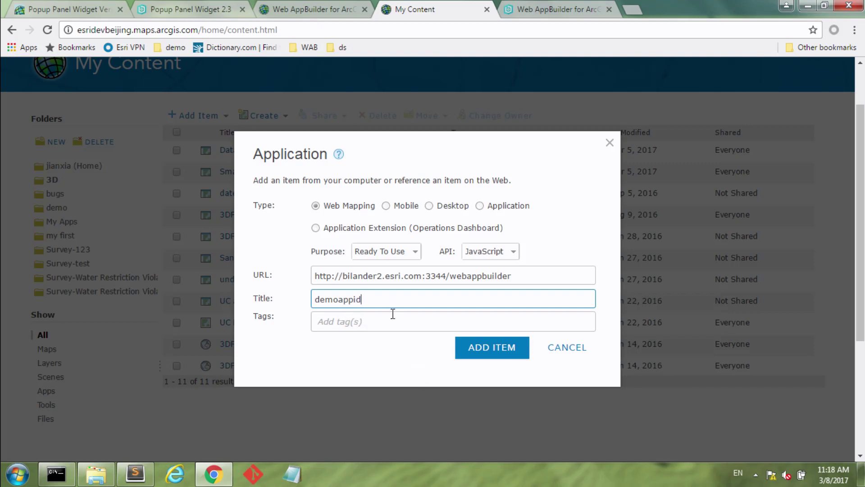
left_click(398, 329)
type("id")
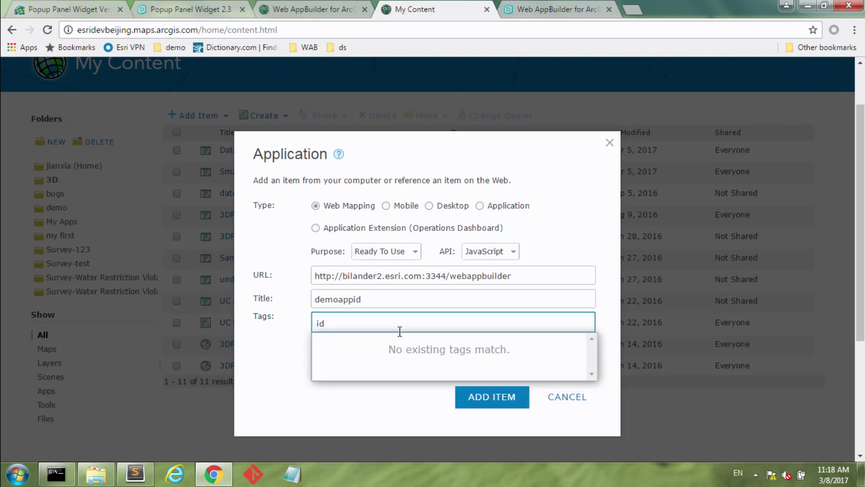
left_click(499, 394)
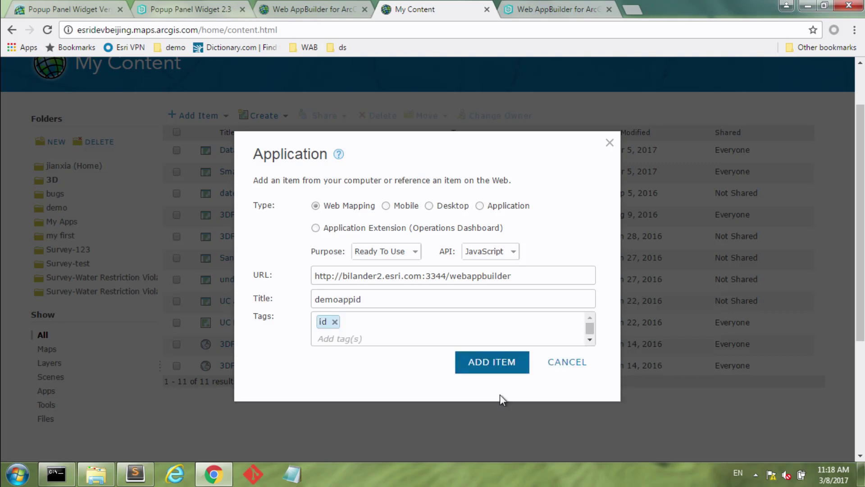
left_click(504, 362)
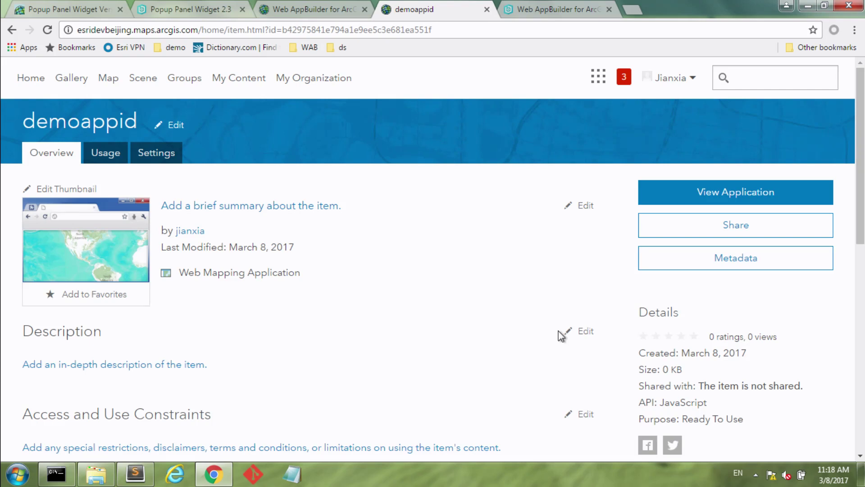
left_click(171, 155)
left_click_drag(861, 147, 860, 370)
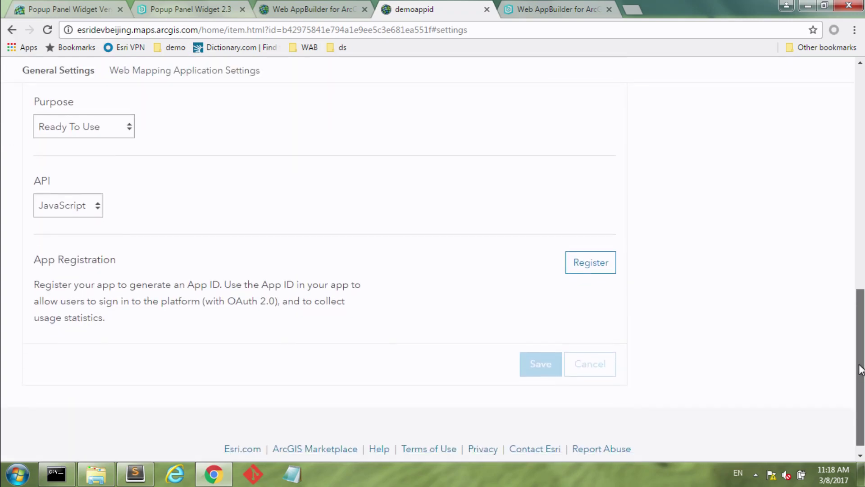
left_click(595, 267)
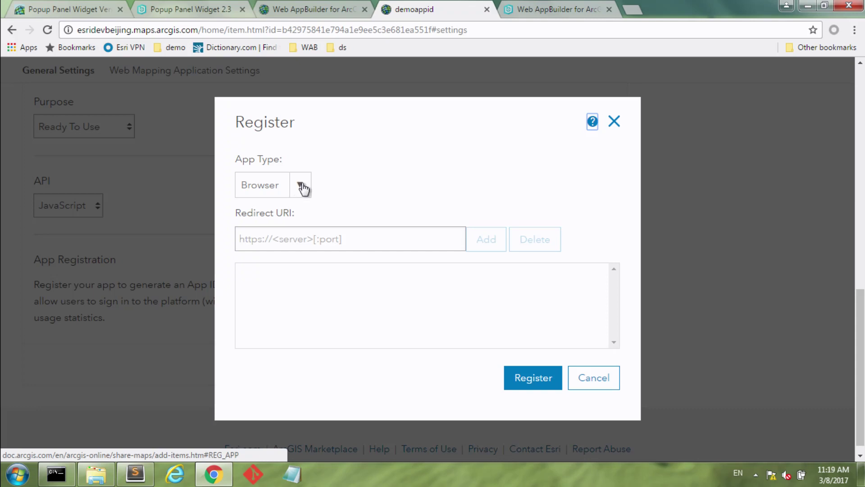
left_click(324, 238)
left_click(324, 238)
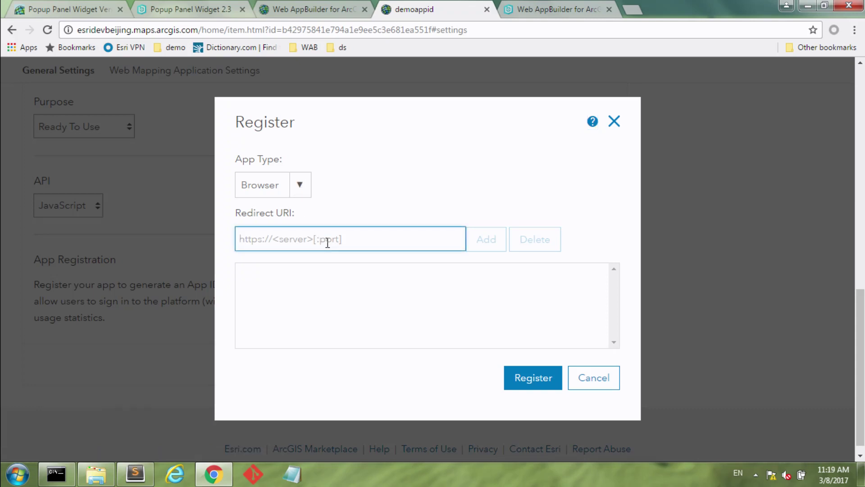
right_click(326, 242)
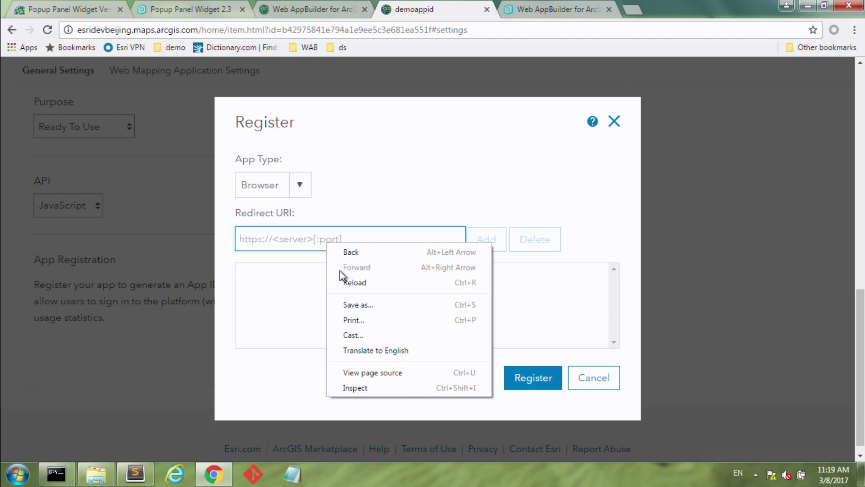
left_click(268, 242)
key("ctrl+v")
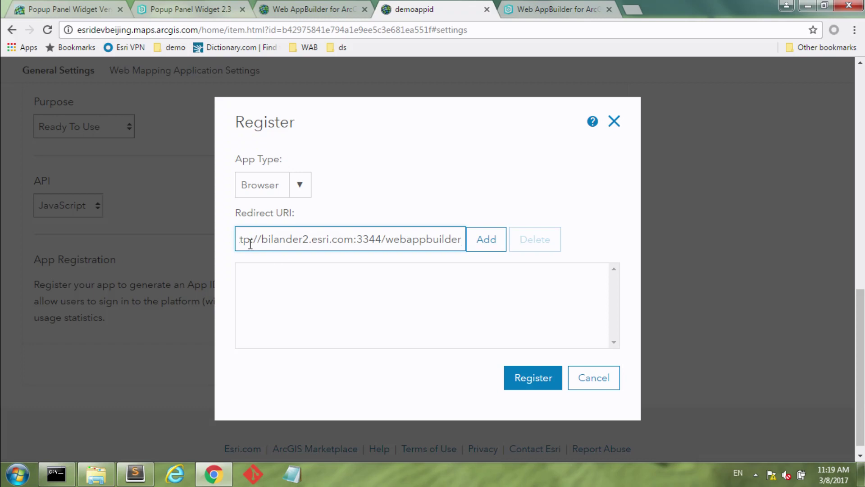
left_click(486, 238)
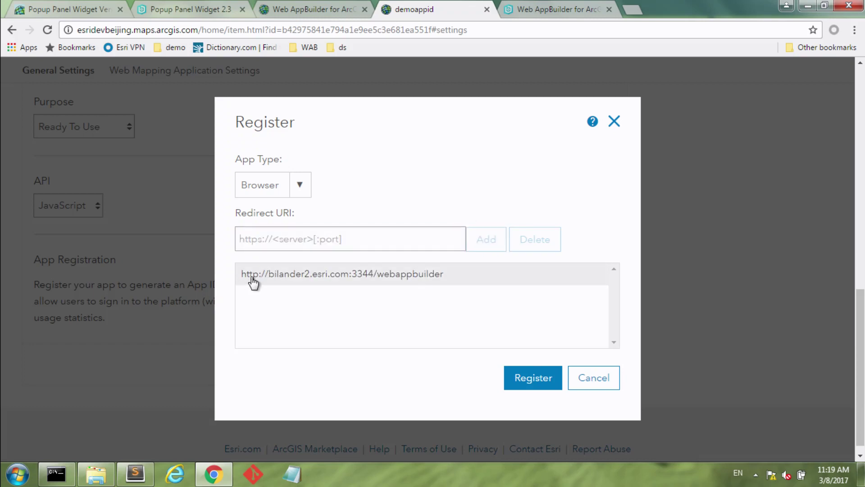
left_click(278, 243)
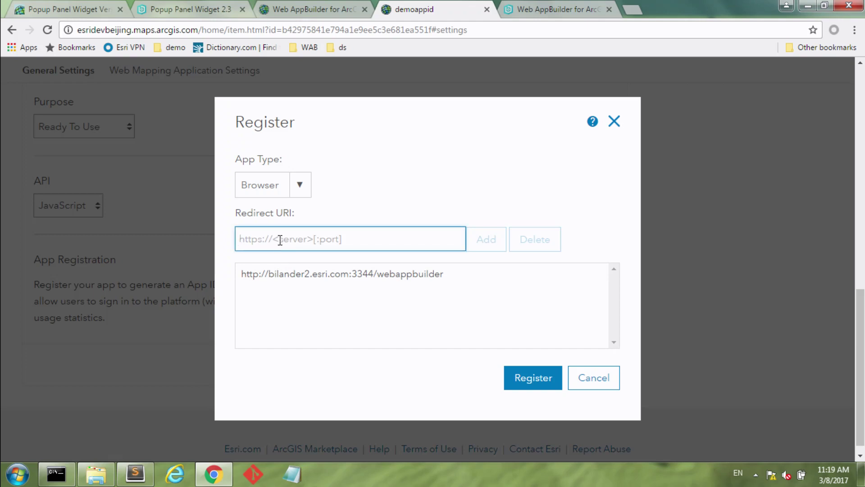
key("ctrl+v")
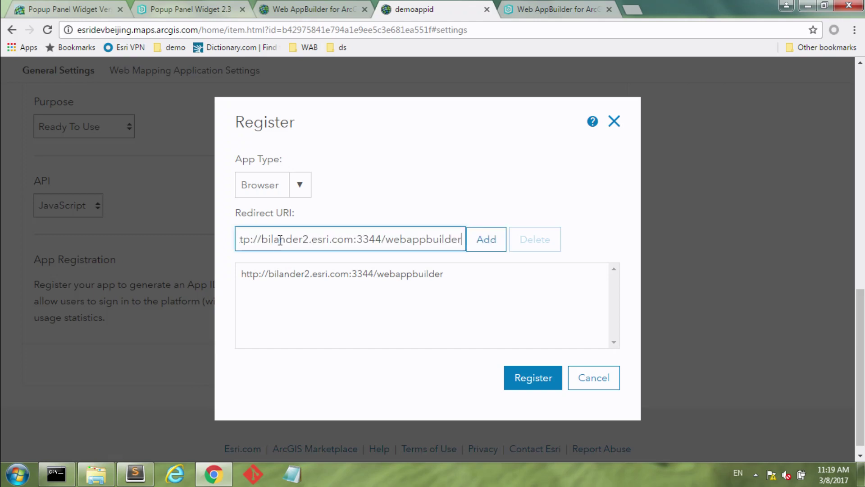
left_click(255, 240)
type("s")
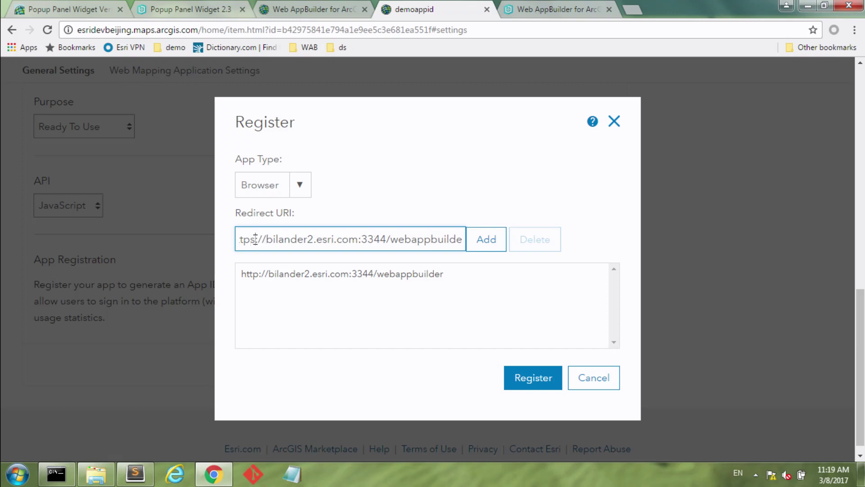
left_click(493, 244)
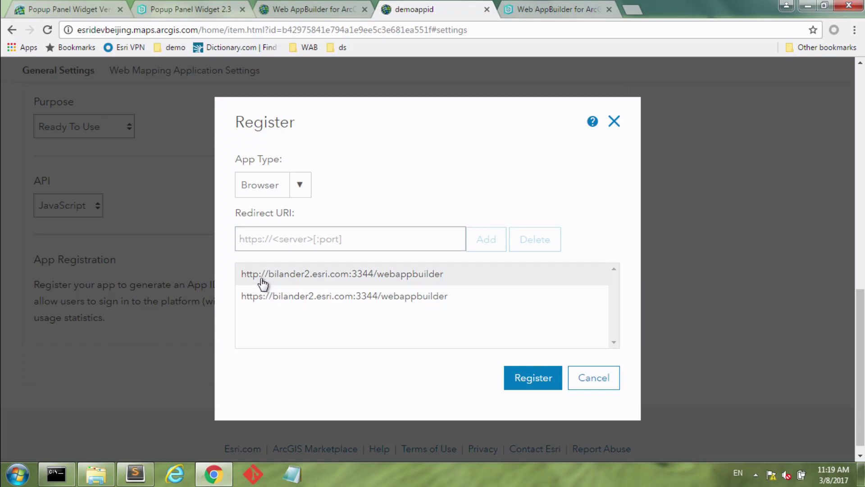
left_click(531, 380)
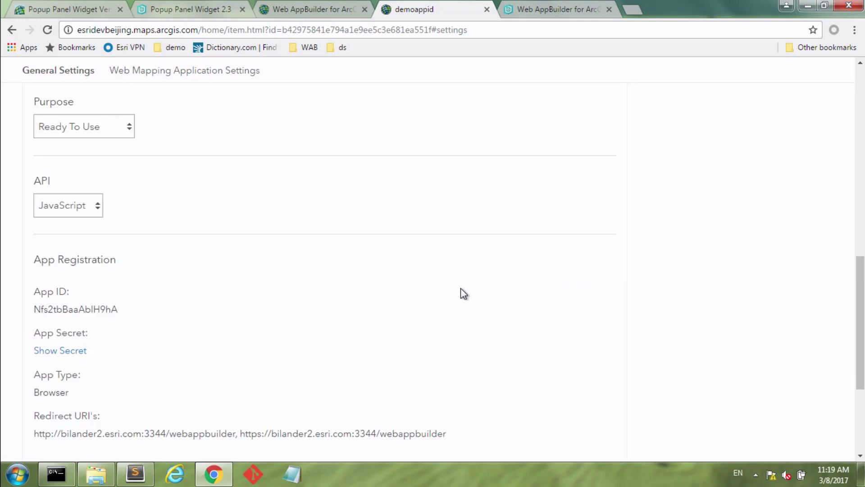
Step: Copy the generated App ID into the Web AppBuilder portal setup page, continue, and approve demoappid's access to the account
scroll(460, 288, "down", 2)
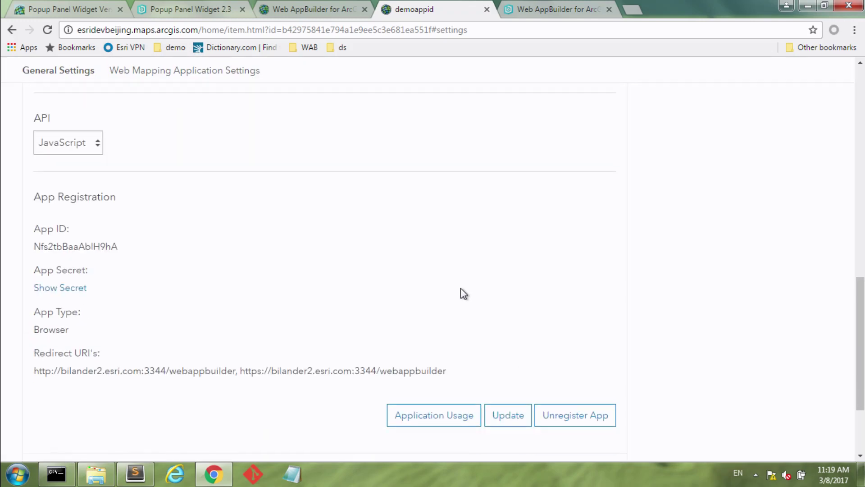
double_click(76, 249)
key("ctrl+c")
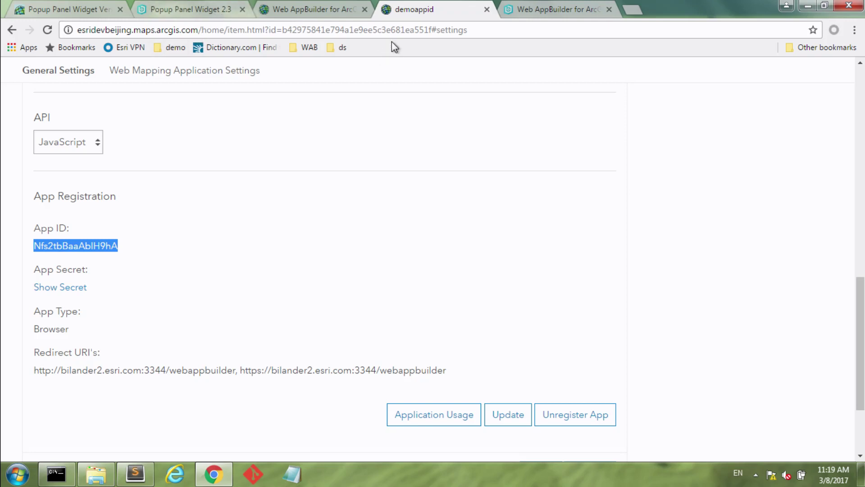
left_click(526, 9)
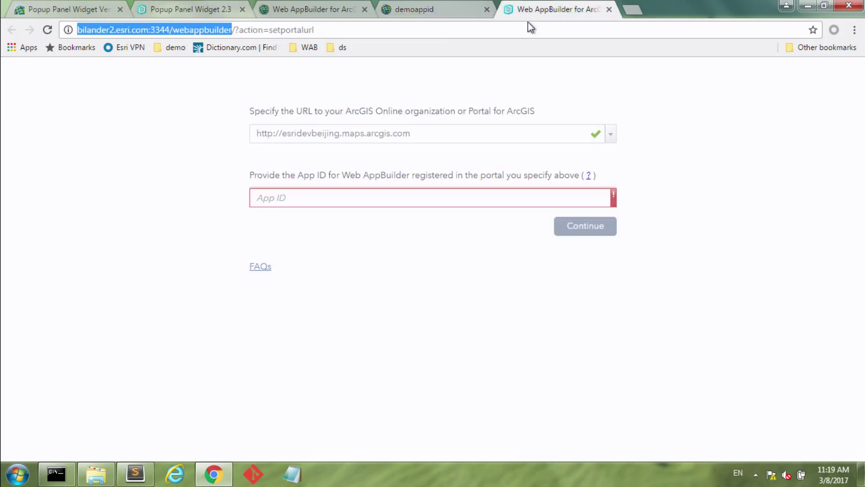
left_click(290, 199)
key("ctrl+v")
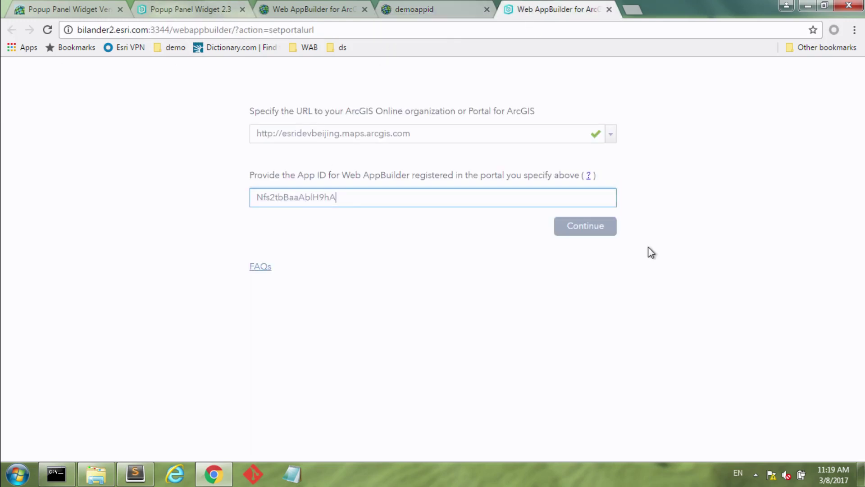
left_click(585, 230)
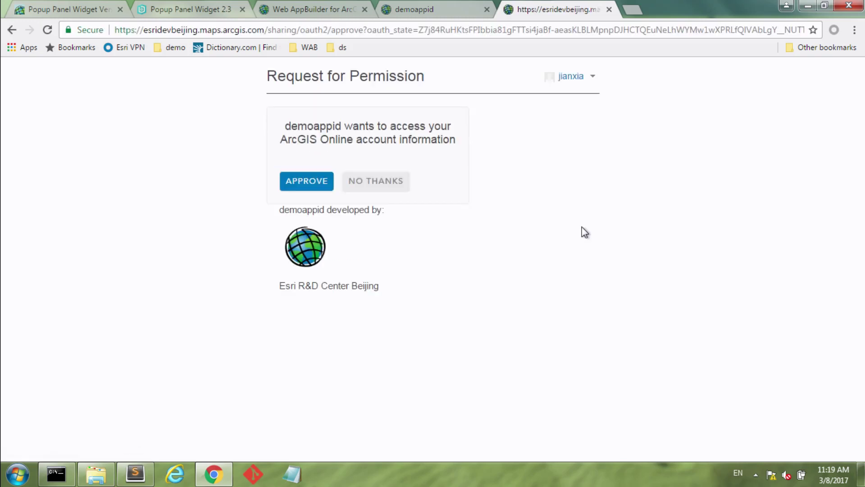
left_click(308, 181)
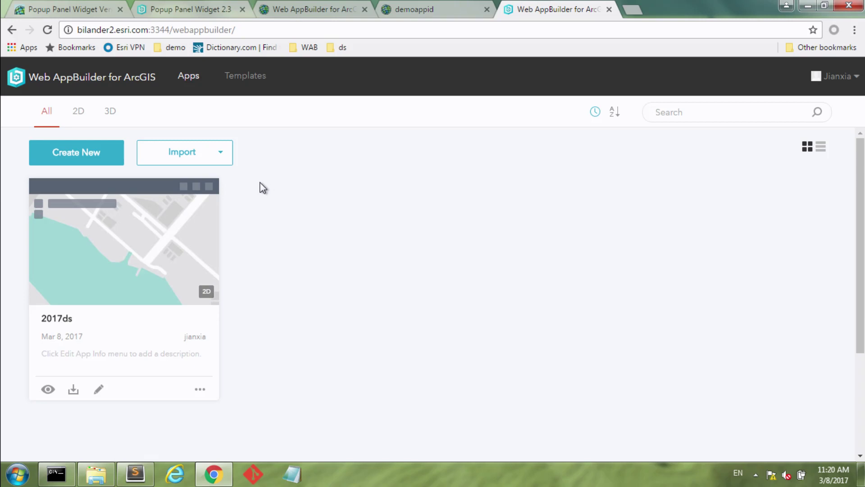
Step: Look at the apps importable from the account, select 2017DS, and leave the import dialog without importing
left_click(223, 156)
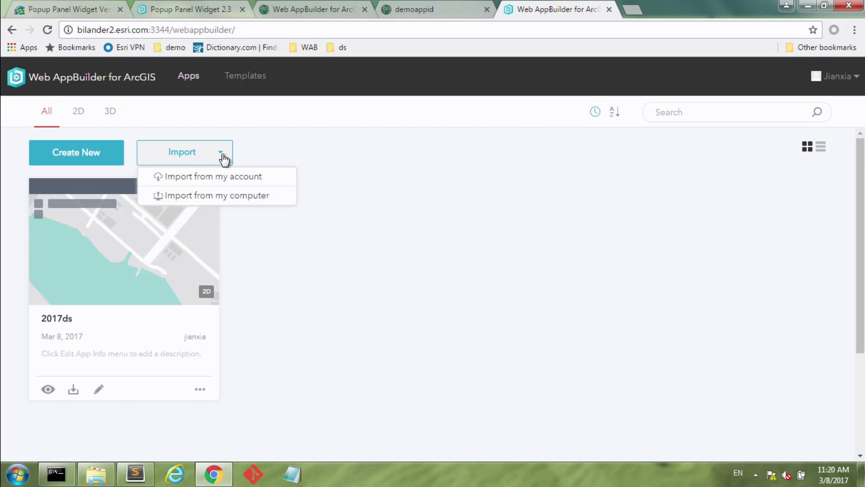
left_click(240, 175)
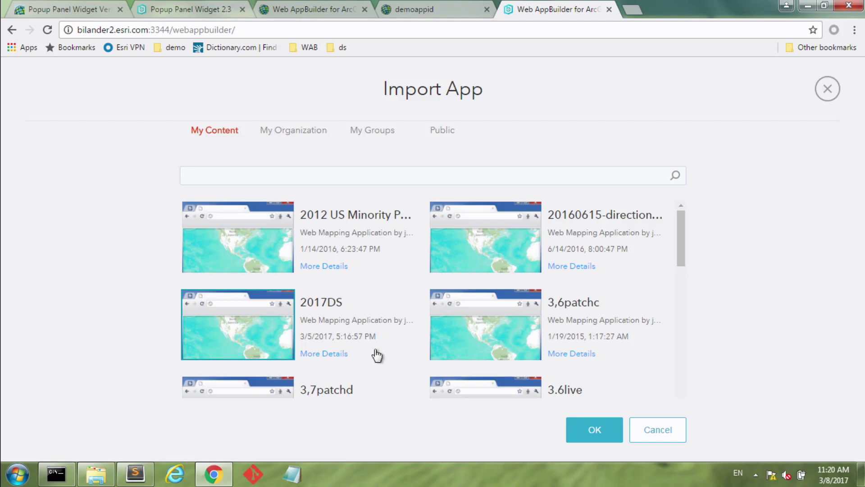
left_click(266, 343)
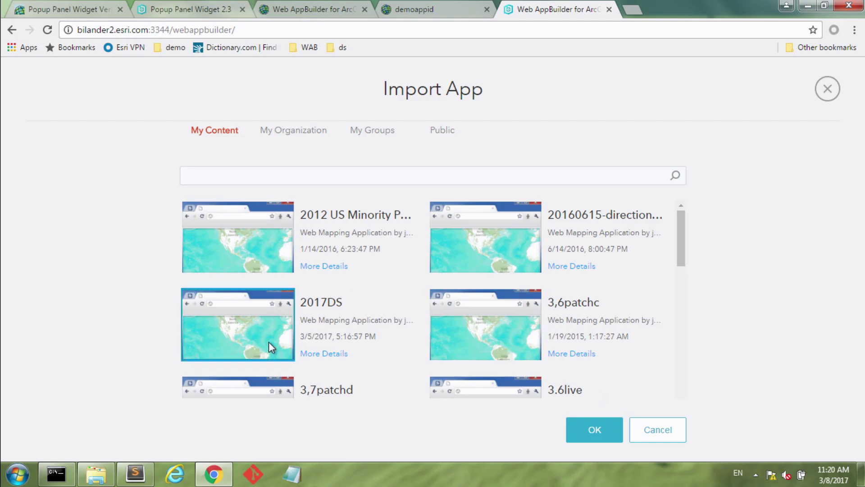
left_click(671, 436)
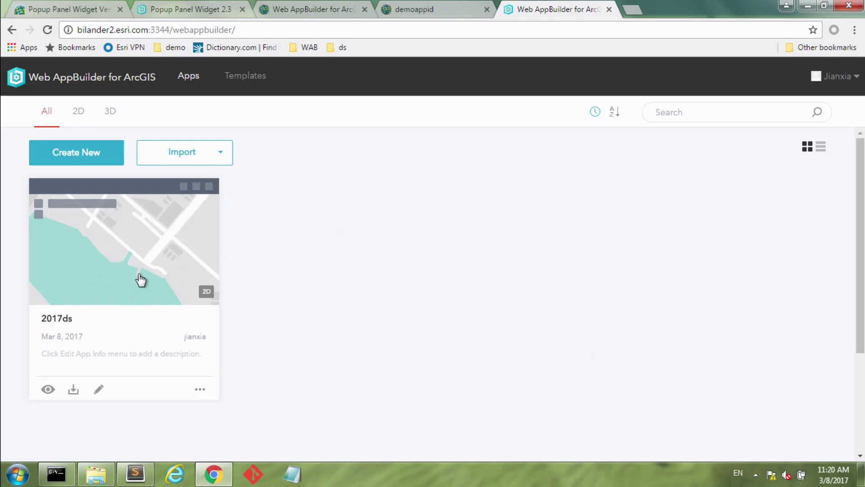
Step: Open the 2017ds app in the builder to view its configuration and return to the apps list
left_click(98, 390)
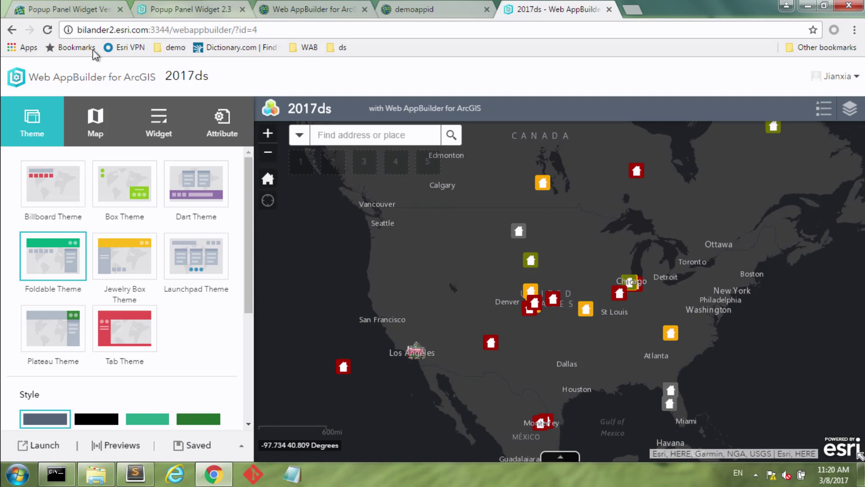
left_click(131, 78)
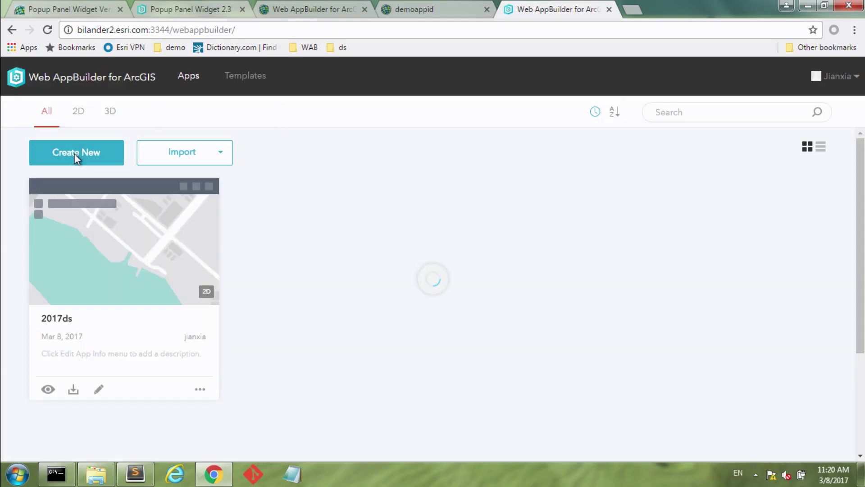
Step: Examine the new web app templates, selecting Ground Zero, Editor and Default (2D), and cancel app creation
left_click(75, 157)
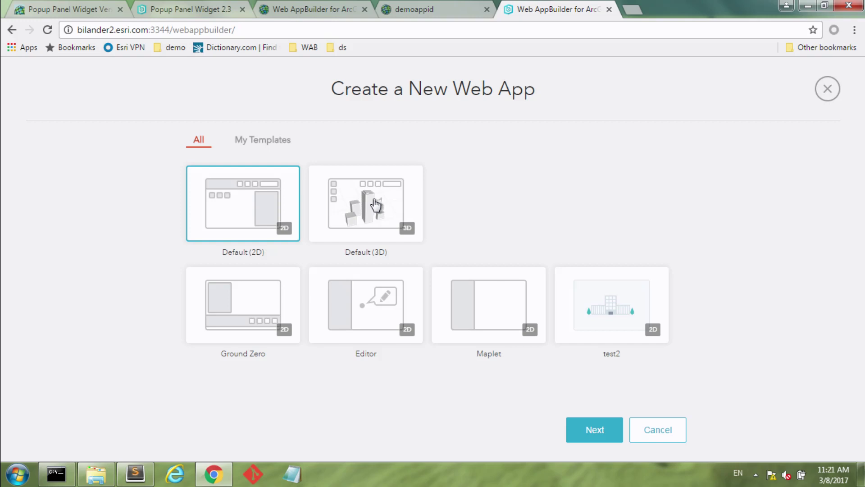
left_click(247, 332)
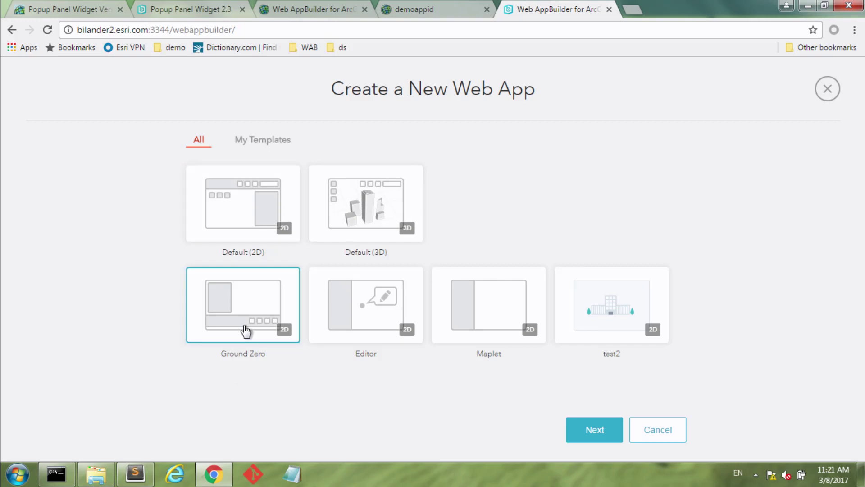
left_click(354, 326)
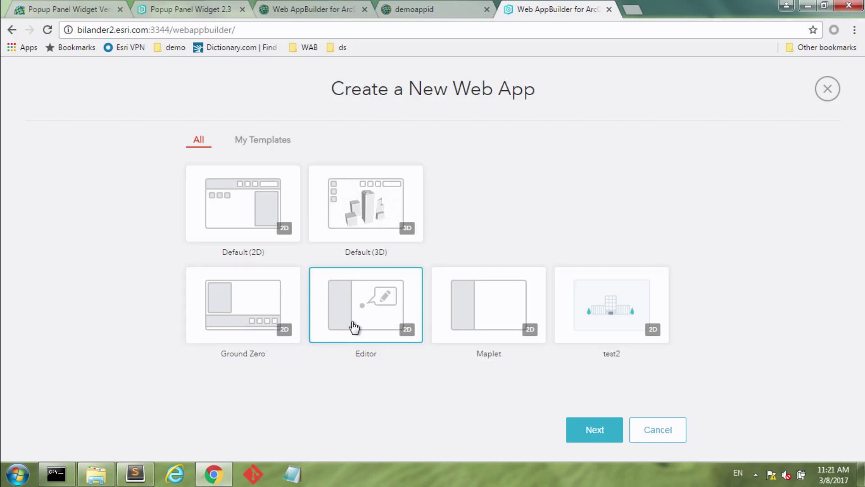
left_click(250, 200)
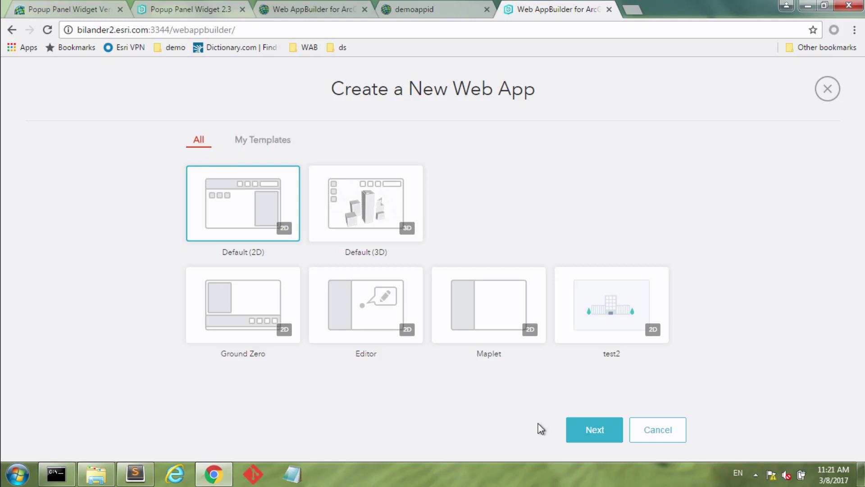
left_click(665, 430)
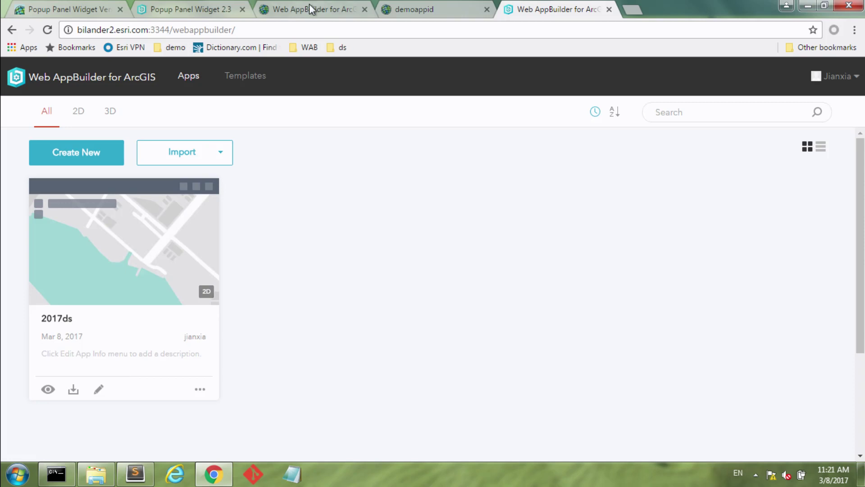
Step: Switch to the GeoNet page for Popup Panel Widget Version 2.3
left_click(88, 9)
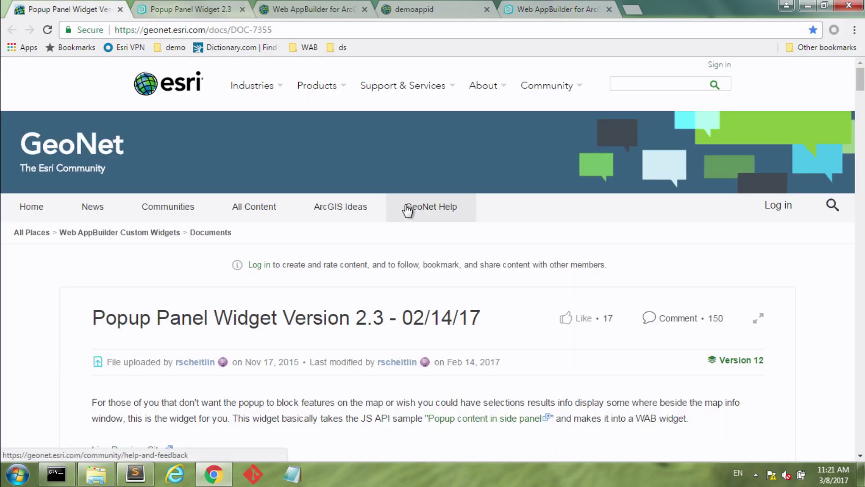
Step: Read the Popup Panel Widget description, enhancement list and PopupPanel.zip attachment entry on the GeoNet page
scroll(483, 318, "down", 2)
scroll(483, 317, "down", 4)
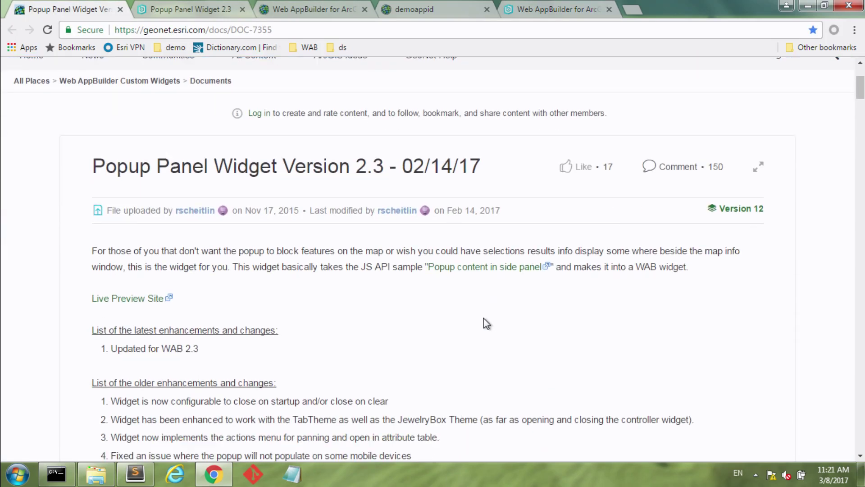
scroll(486, 313, "down", 3)
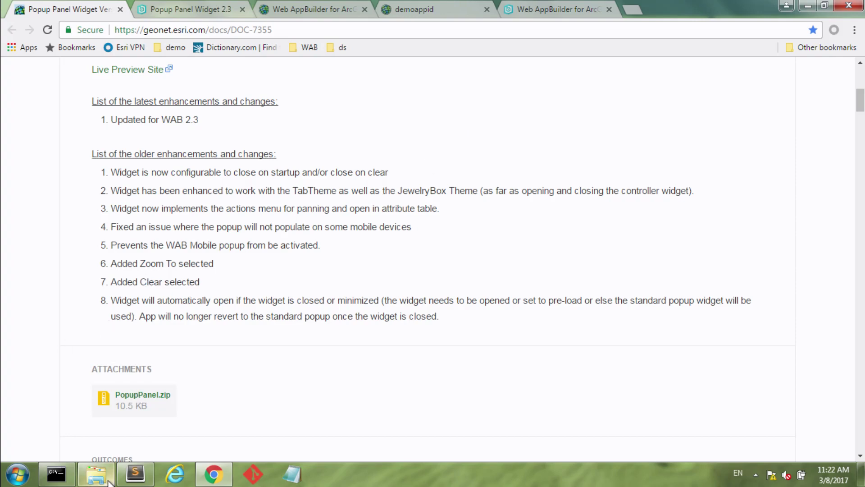
scroll(425, 219, "up", 3)
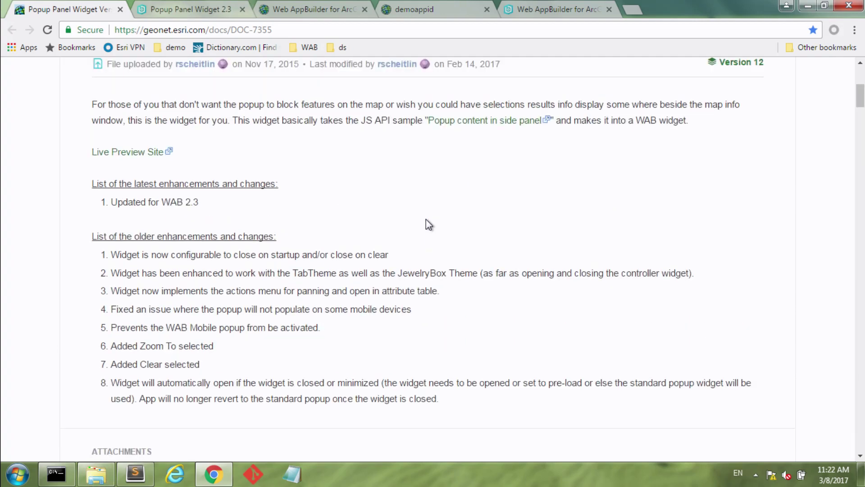
Step: Open the widget's live preview site and select the I-64 at I-265 traffic camera to view its details in the side panel
left_click(204, 9)
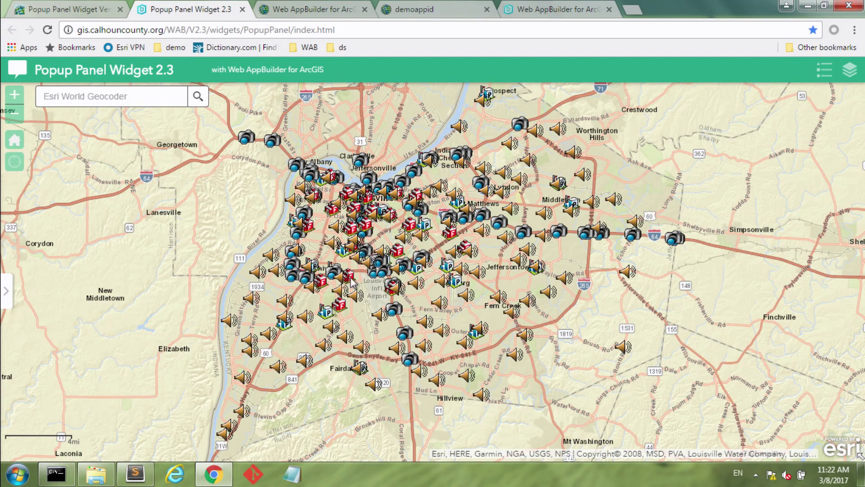
left_click_drag(359, 252, 408, 262)
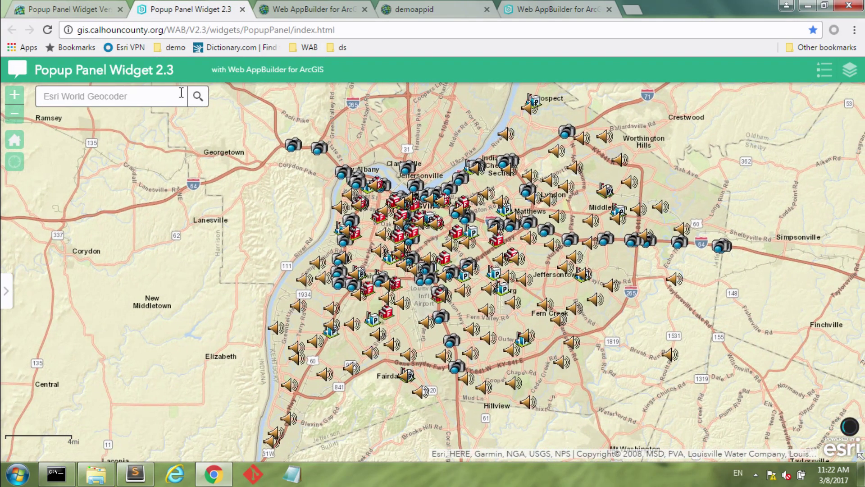
left_click(105, 11)
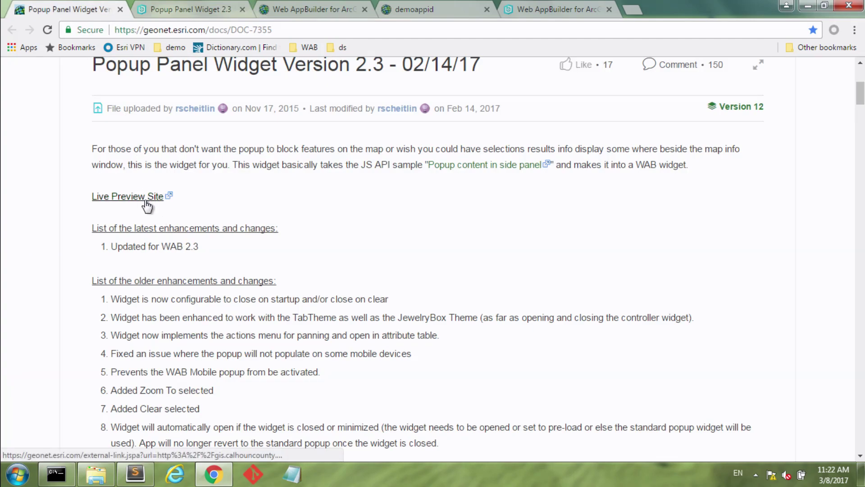
left_click(220, 13)
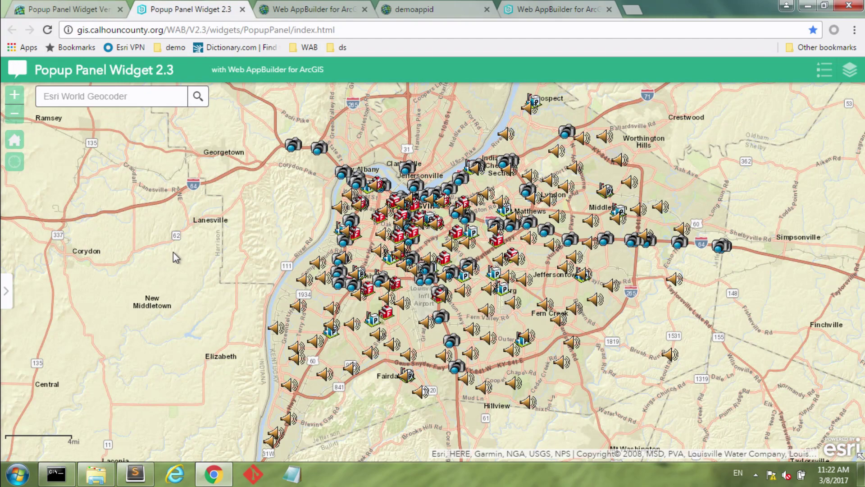
left_click(320, 152)
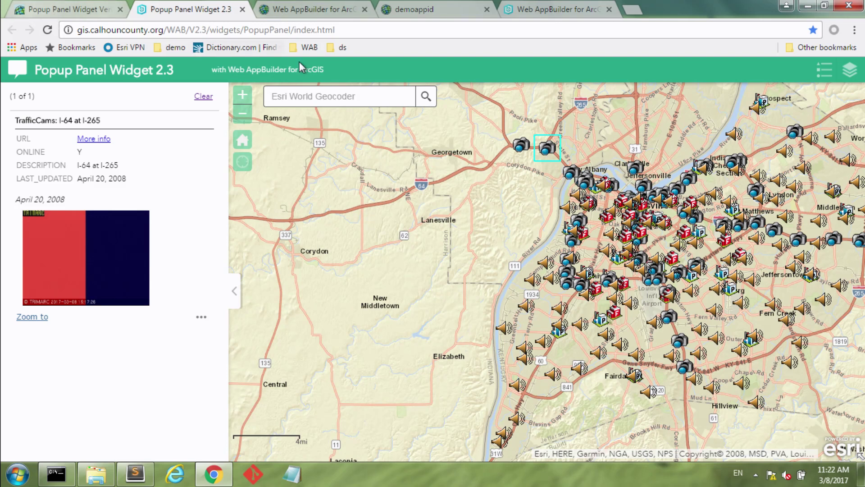
Step: Switch to Windows Explorer and select the PopupPanel folder in C:\0devsummit\2017
left_click(533, 6)
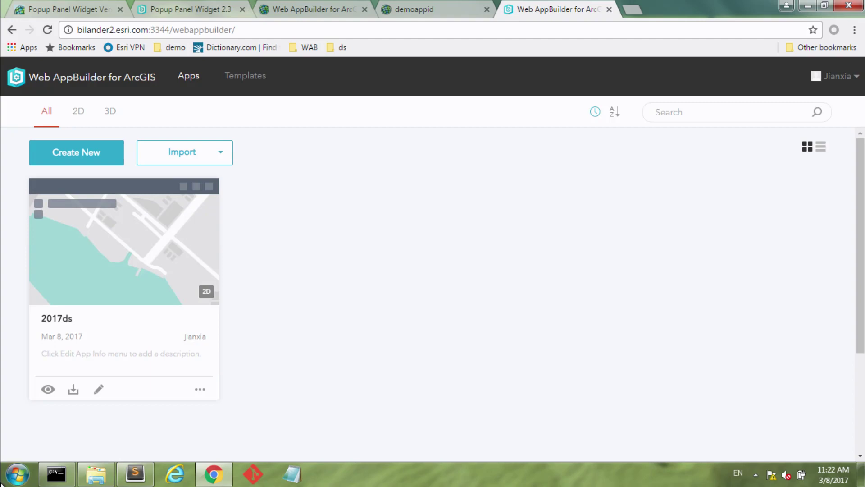
left_click(98, 479)
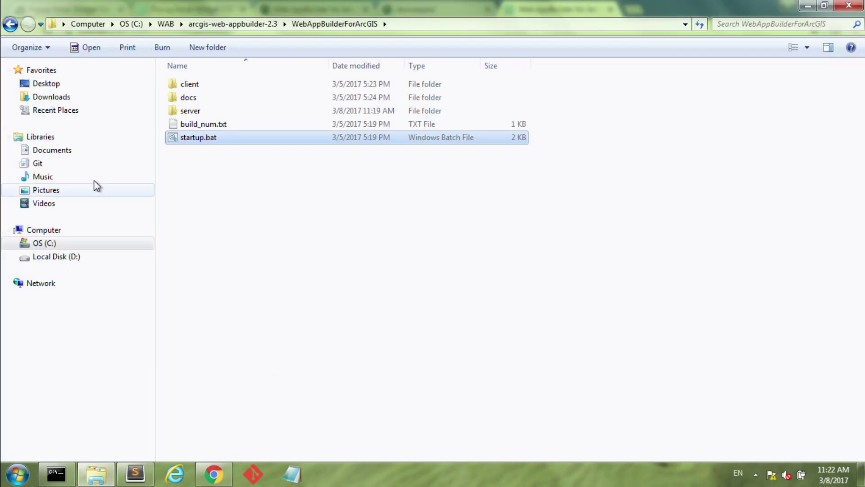
left_click(66, 245)
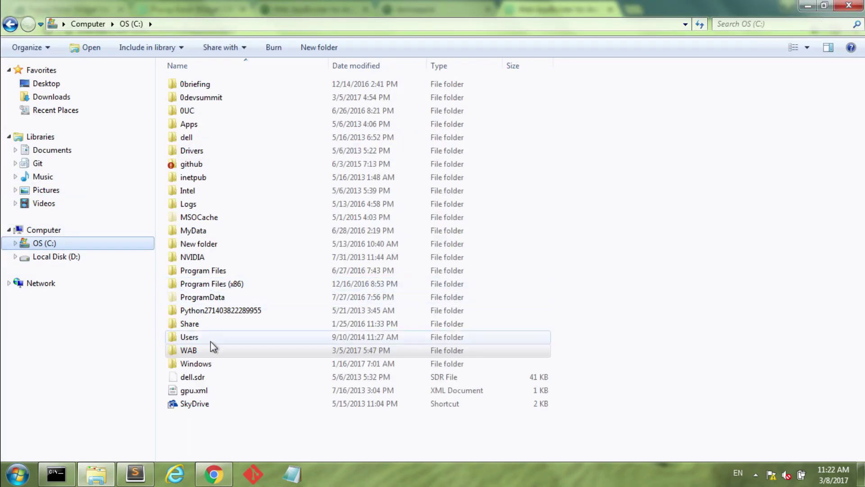
double_click(220, 98)
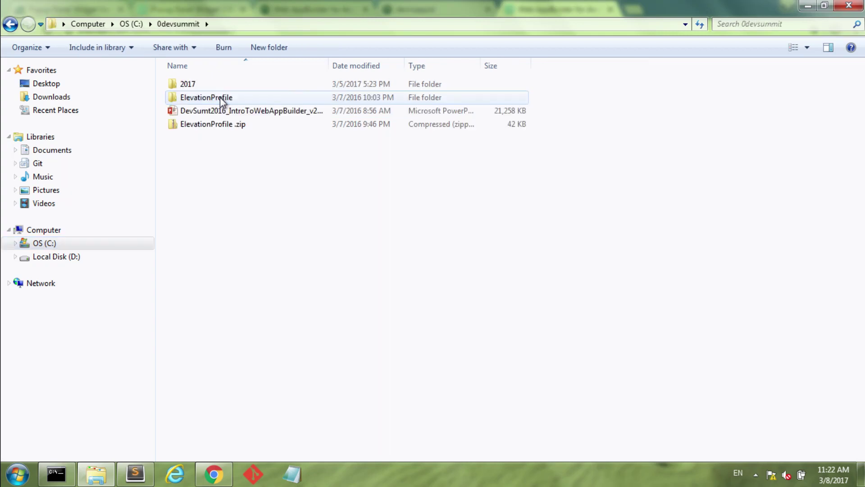
double_click(199, 87)
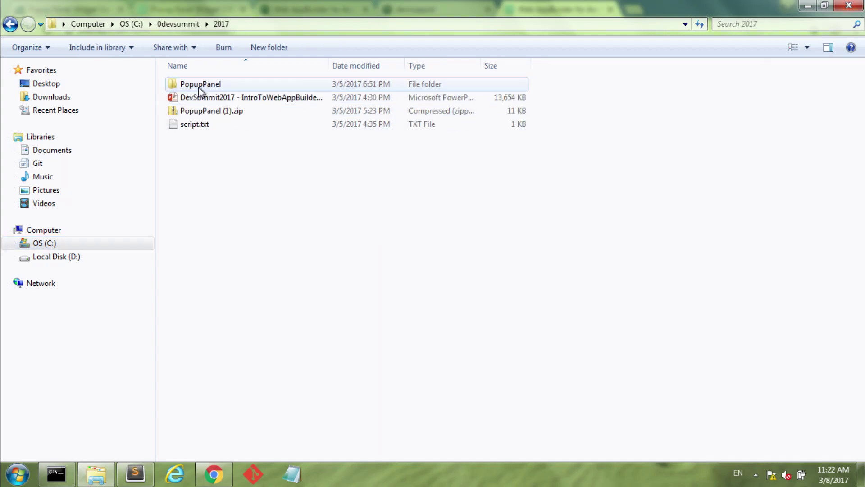
left_click(198, 87)
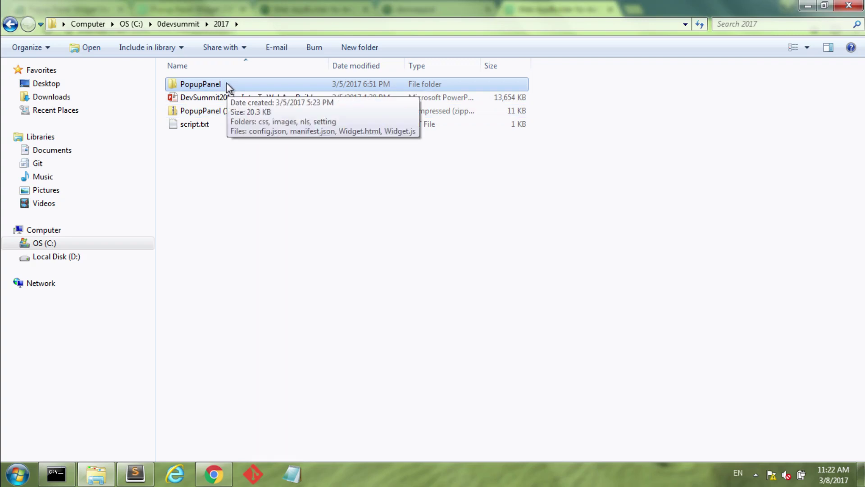
Step: Open the folder C:\WAB\arcgis-web-appbuilder-2.3\WebAppBuilderForArcGIS
left_click(9, 24)
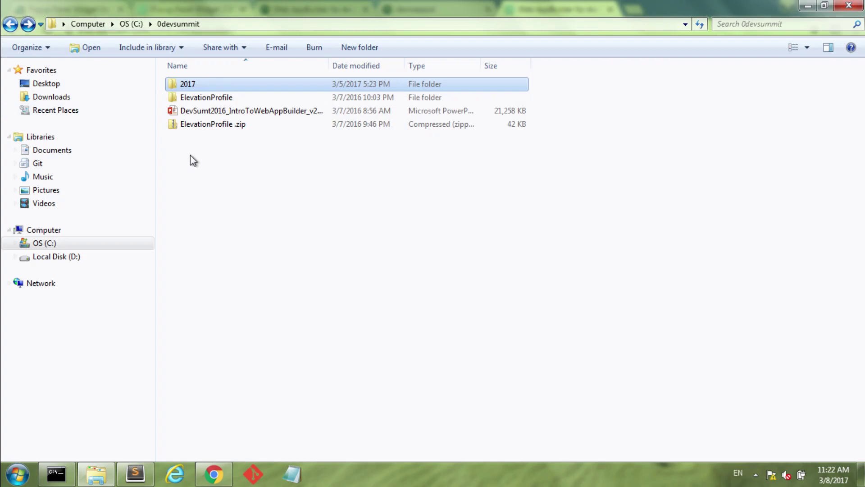
left_click(54, 246)
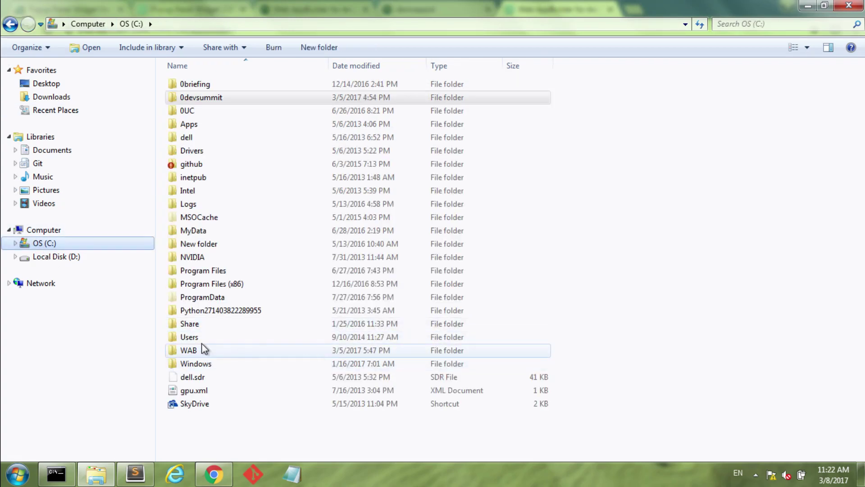
double_click(203, 349)
double_click(254, 99)
left_click(250, 88)
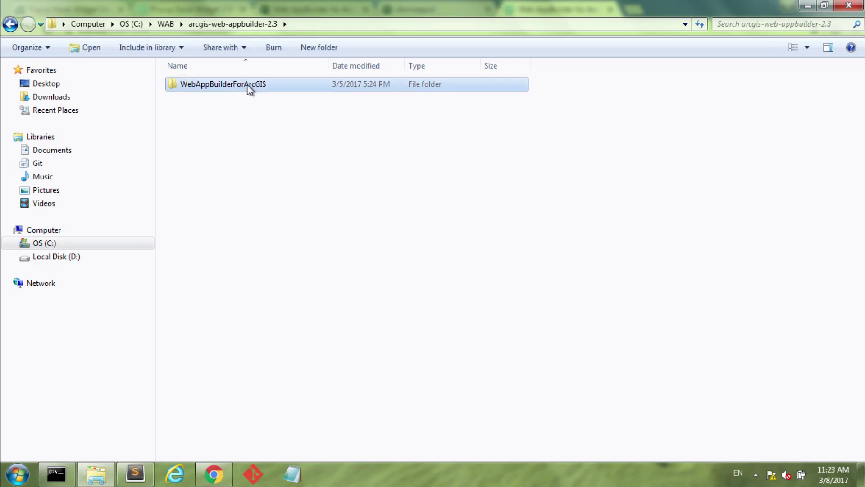
double_click(251, 88)
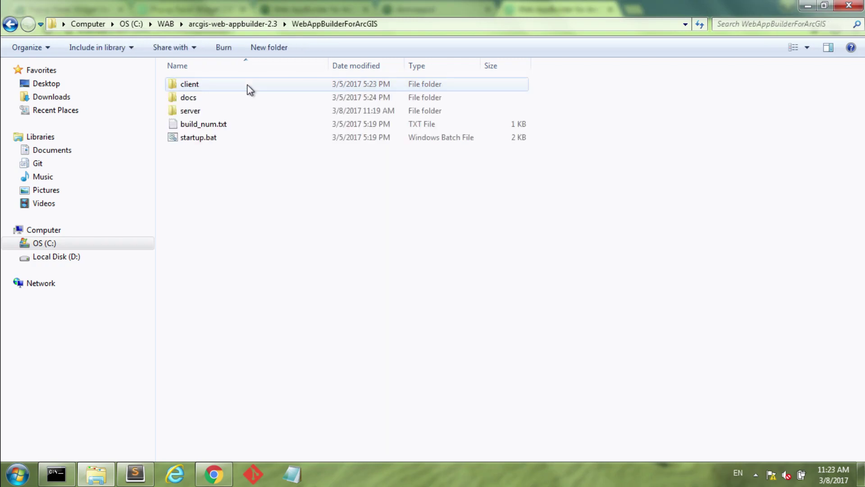
Step: Open the client\stemapp\widgets folder and select the PopupPanel widget folder
double_click(205, 87)
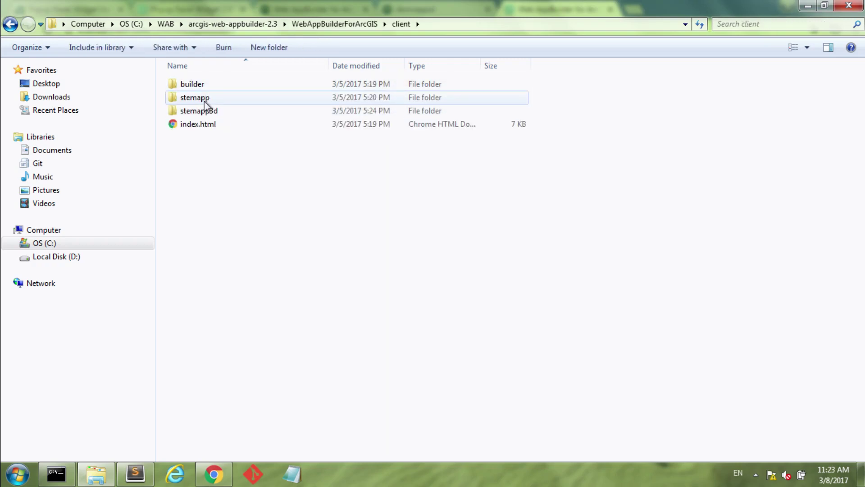
double_click(204, 99)
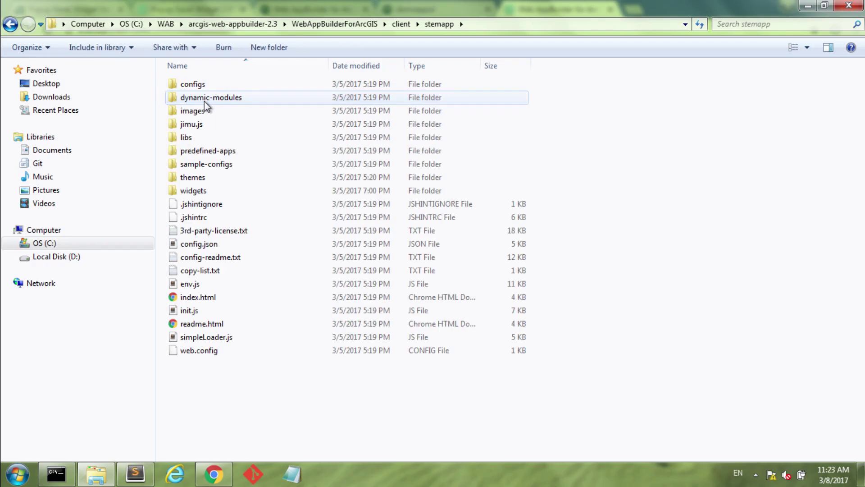
double_click(203, 190)
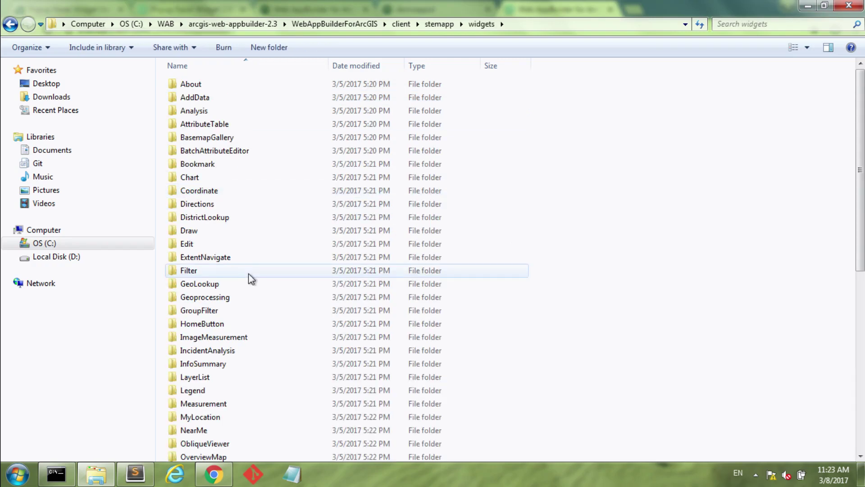
scroll(251, 278, "down", 1)
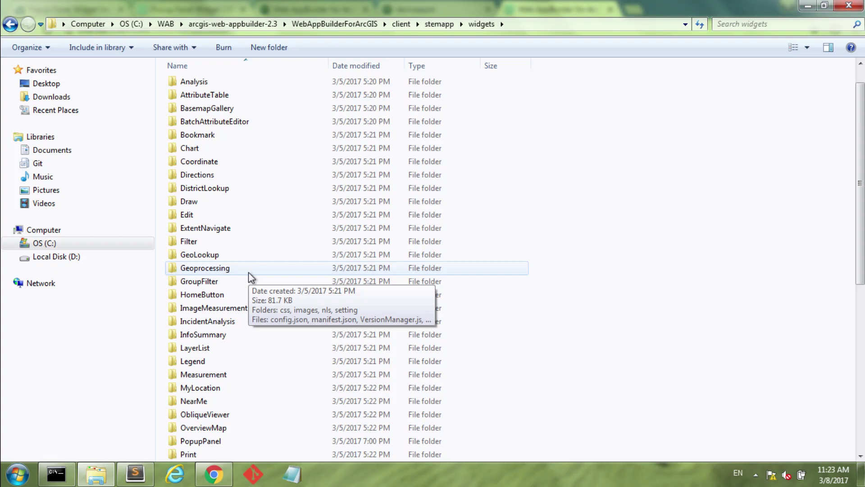
scroll(249, 273, "down", 1)
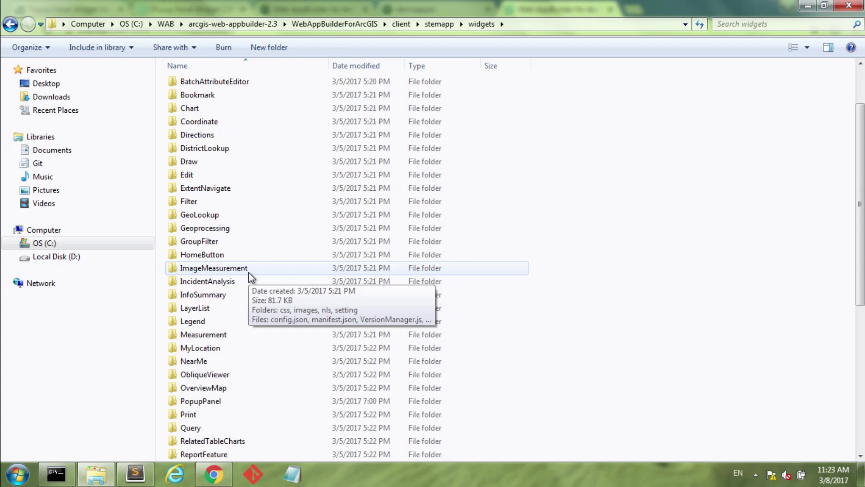
left_click(200, 402)
mouse_move(199, 404)
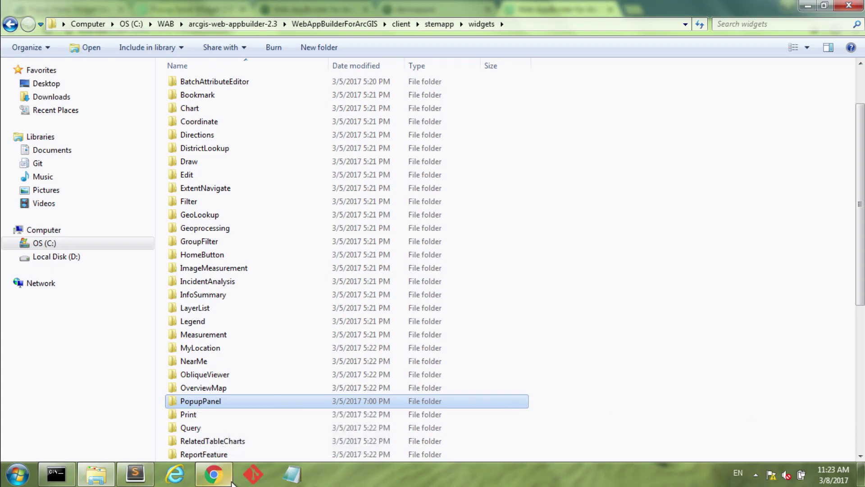
Step: Switch to Chrome, open the 2017ds app for editing, and show the widgets managed by its header controller
left_click(215, 477)
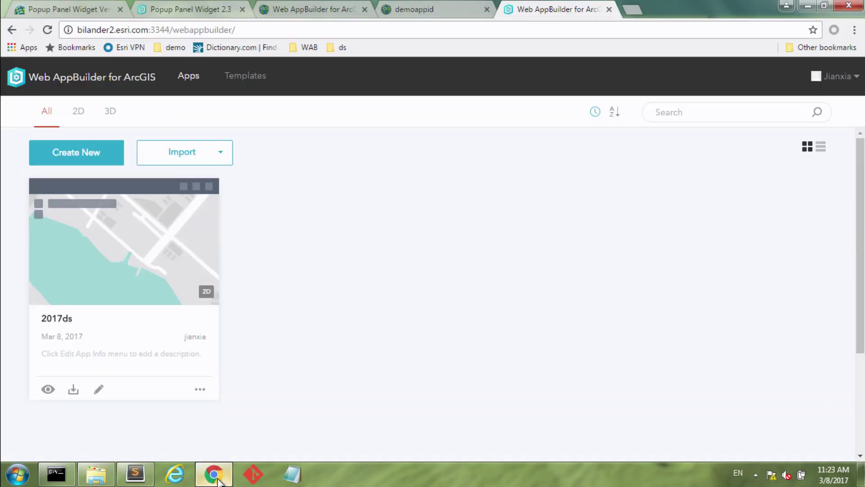
left_click(99, 389)
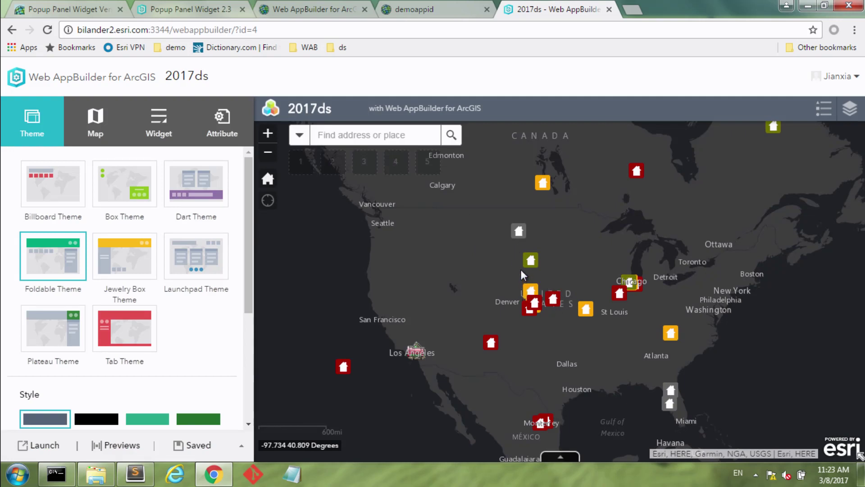
left_click(161, 120)
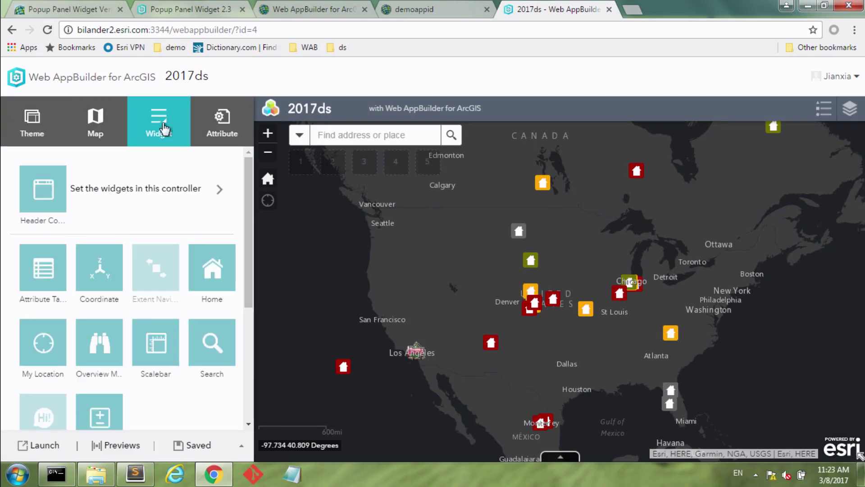
left_click(175, 193)
Step: Add the Popup Panel widget to the header controller with its default settings and save the app
left_click(40, 229)
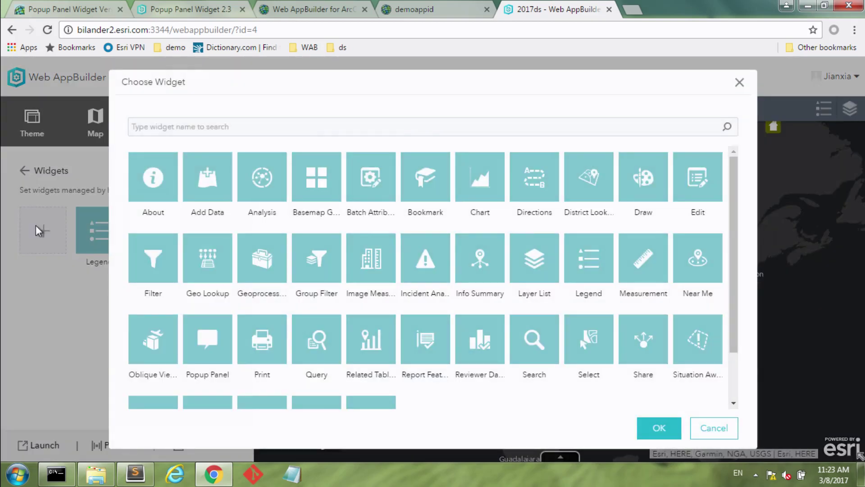
left_click(217, 347)
left_click(659, 434)
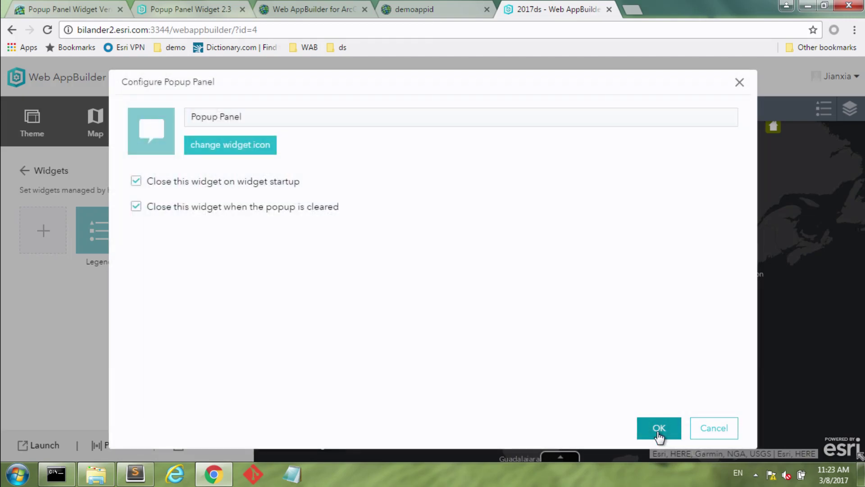
left_click(659, 428)
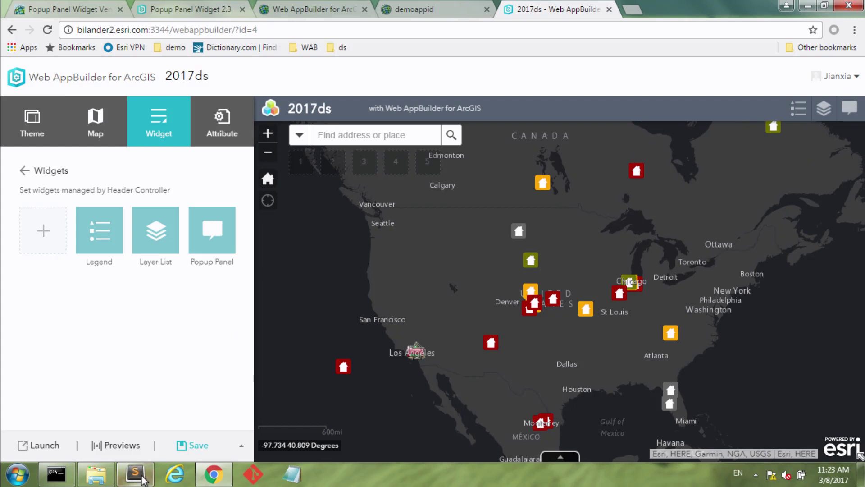
left_click(197, 446)
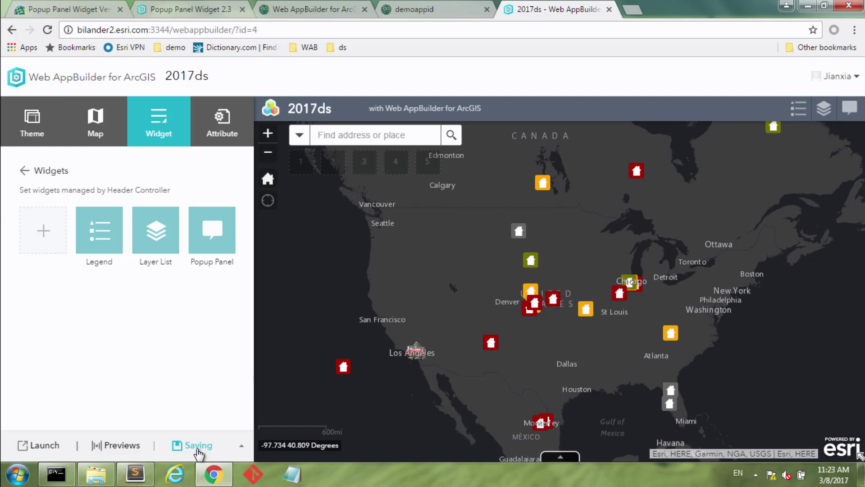
Step: Check the standard popup of the red house marker in Canada, dismiss it, and open the Popup Panel widget
left_click(639, 173)
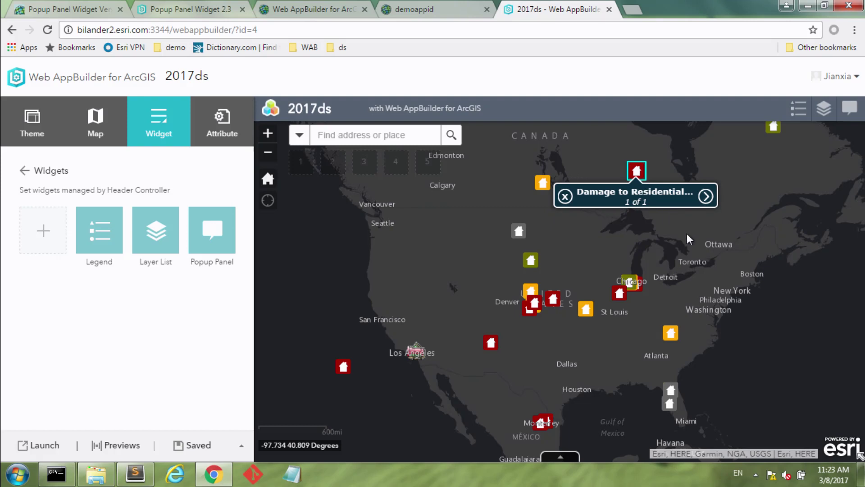
left_click(701, 211)
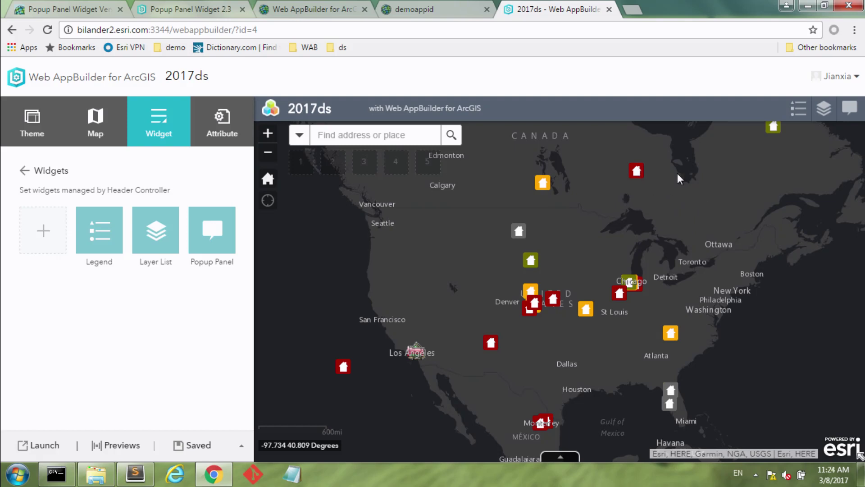
left_click(849, 110)
left_click(851, 112)
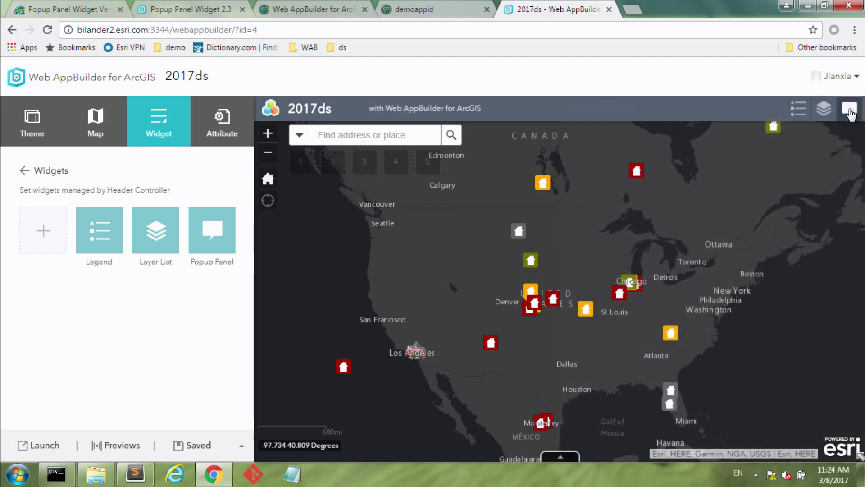
left_click(850, 113)
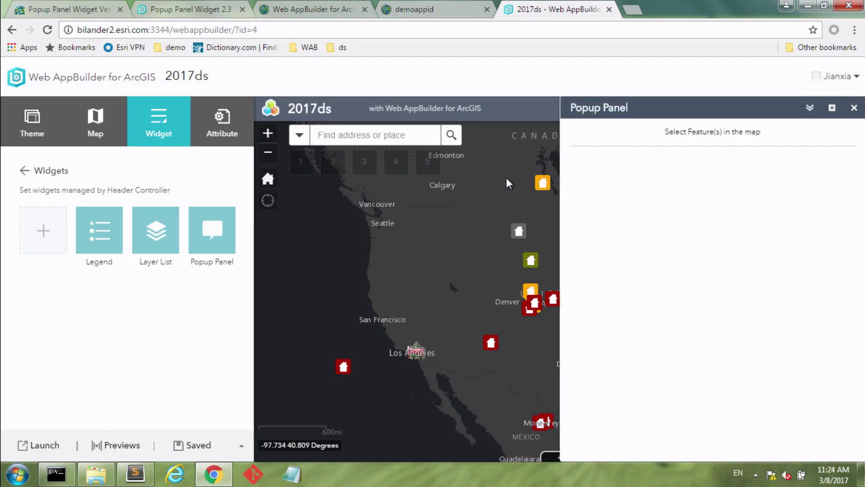
Step: View the details of the orange Canadian house marker, the red Southwest marker and the red Pacific marker in the Popup Panel, then clear the selection
left_click(543, 187)
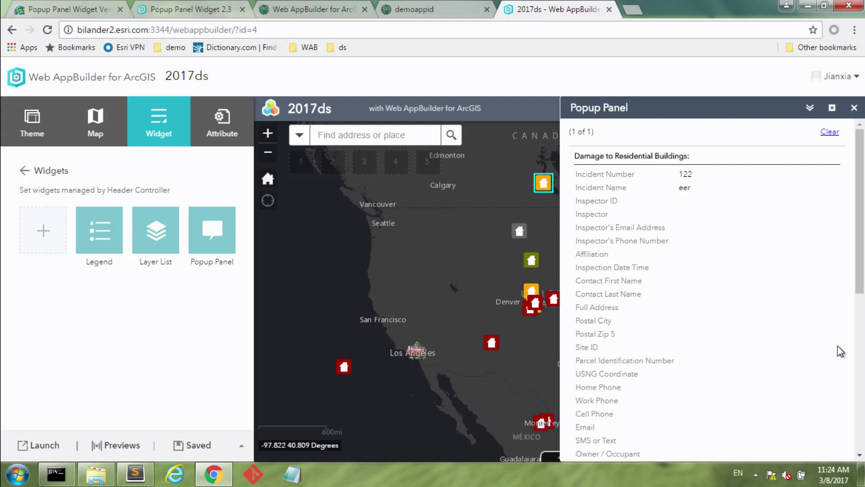
left_click(491, 343)
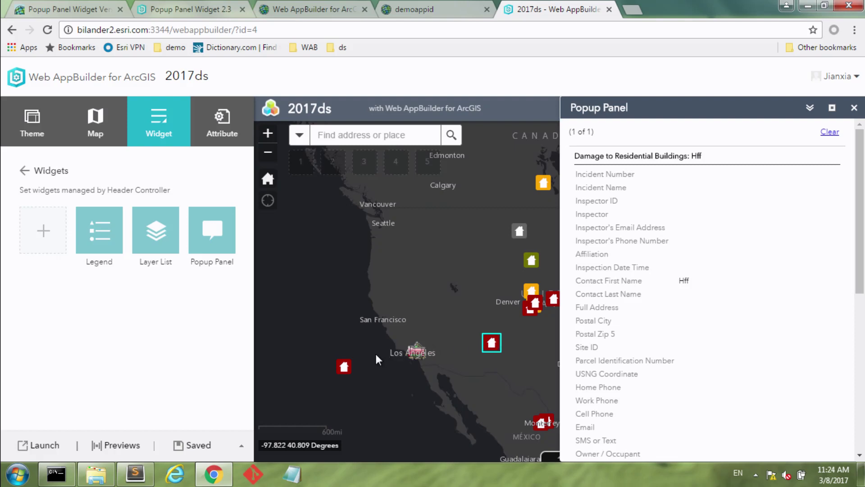
left_click(344, 367)
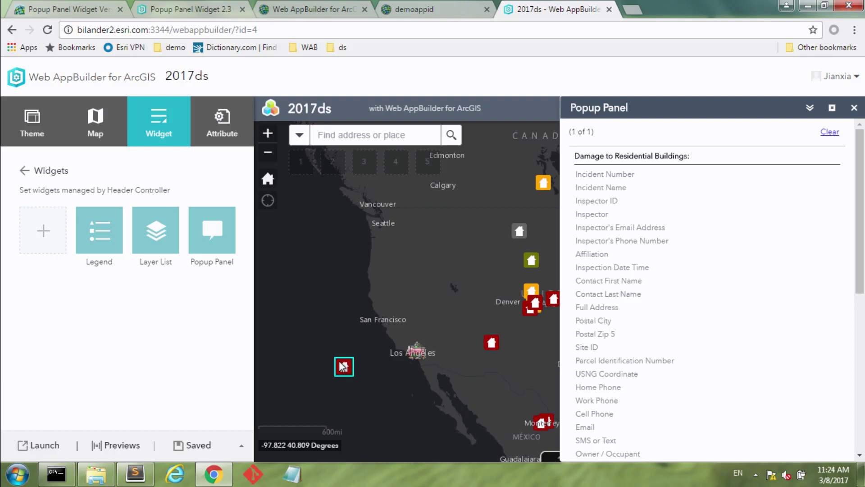
left_click(354, 309)
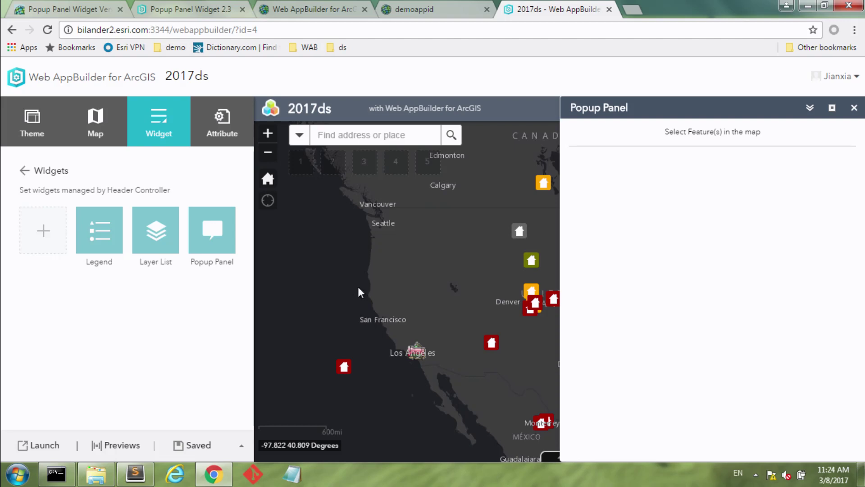
Step: Open the guide on the Web AppBuilder Developer Edition site and look through its Welcome page and topic list
left_click(305, 9)
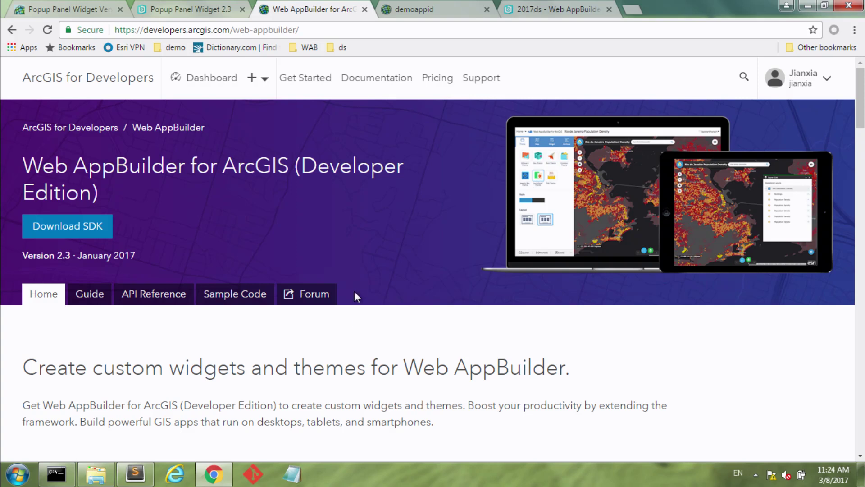
left_click(99, 294)
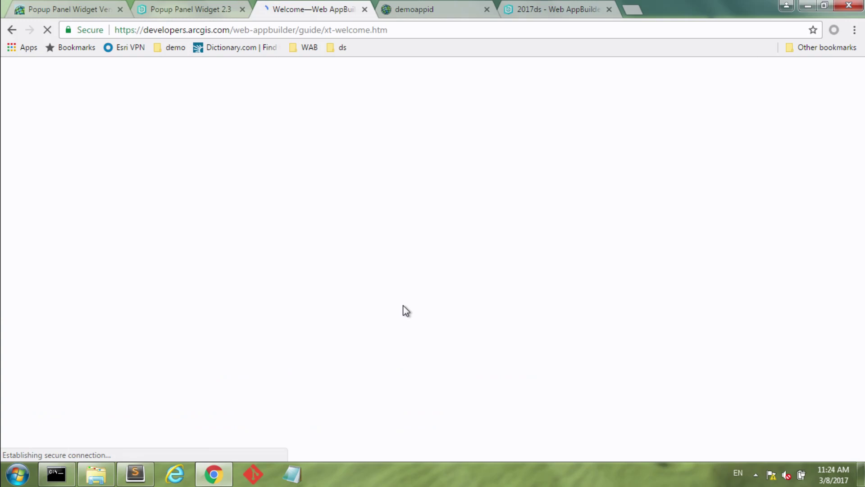
scroll(404, 305, "down", 3)
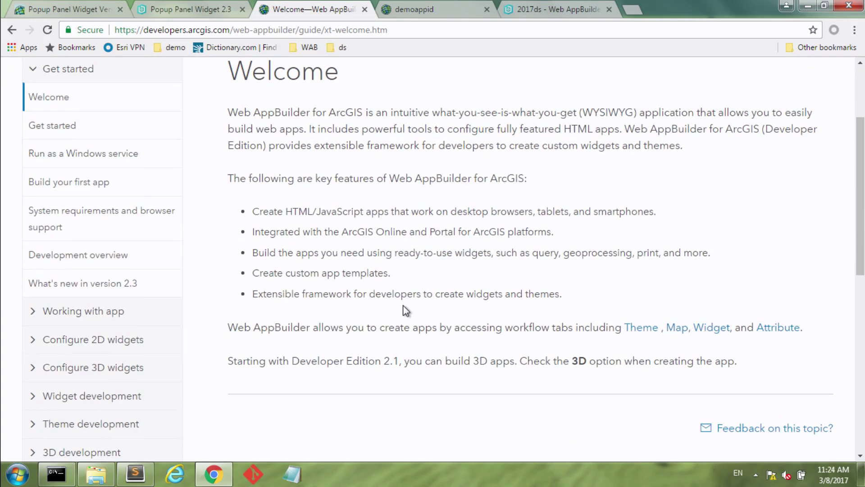
scroll(403, 304, "down", 3)
scroll(404, 310, "up", 6)
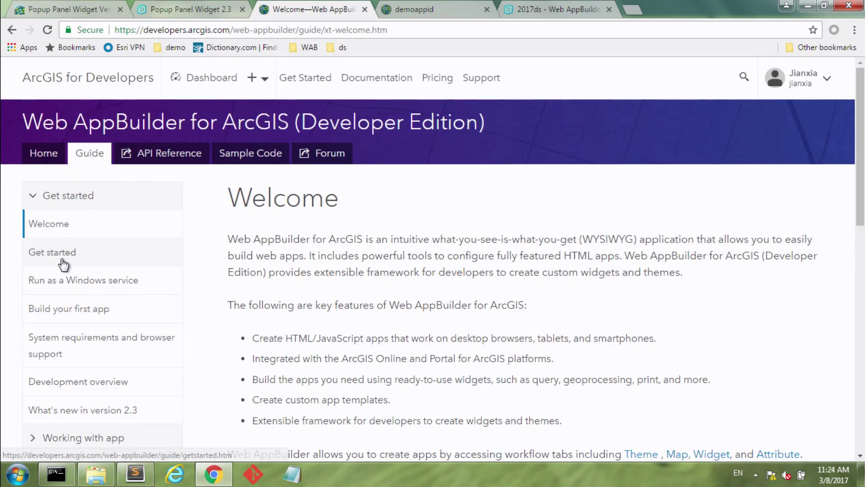
scroll(413, 253, "down", 3)
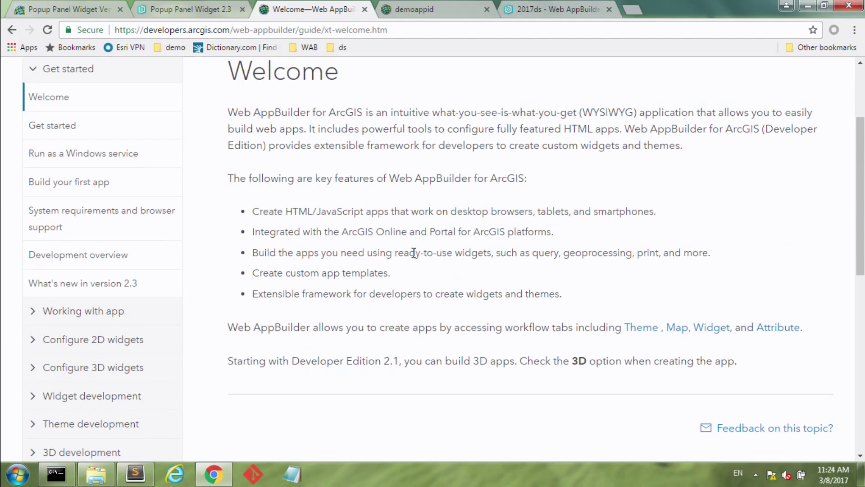
scroll(413, 253, "up", 3)
Step: Open the Run as a Windows service guide topic and review the steps for running without a proxy
left_click(123, 280)
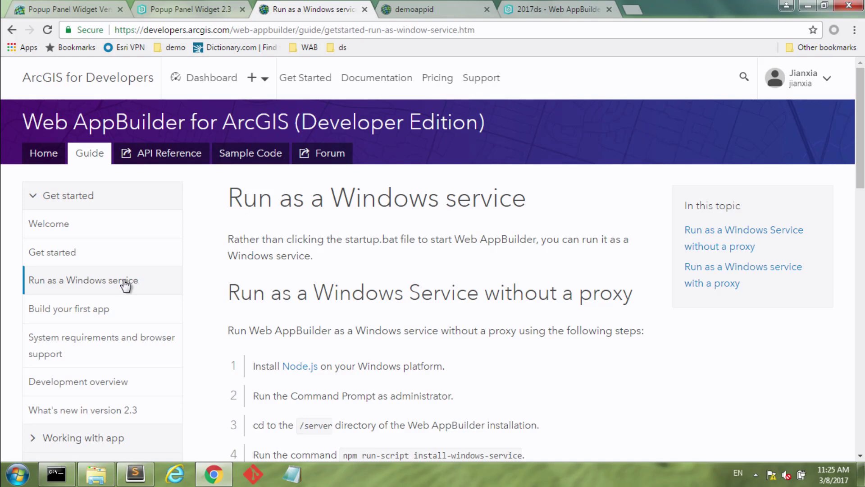
scroll(125, 285, "down", 1)
scroll(125, 285, "down", 2)
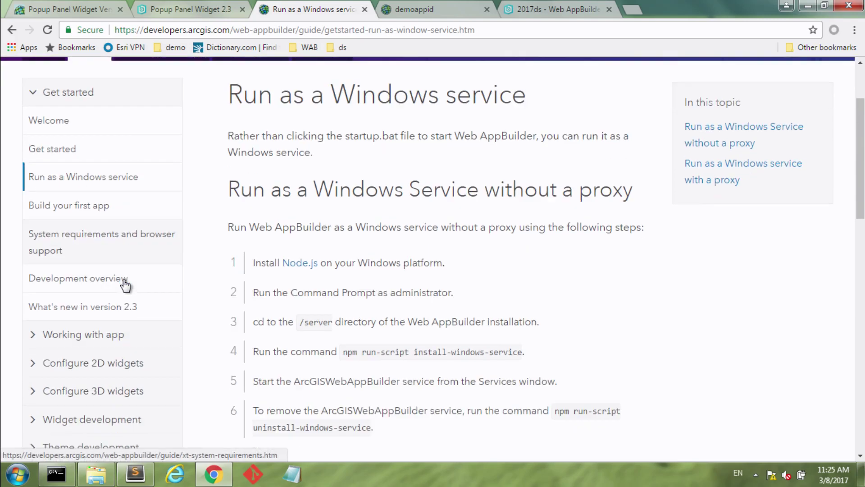
scroll(125, 285, "down", 3)
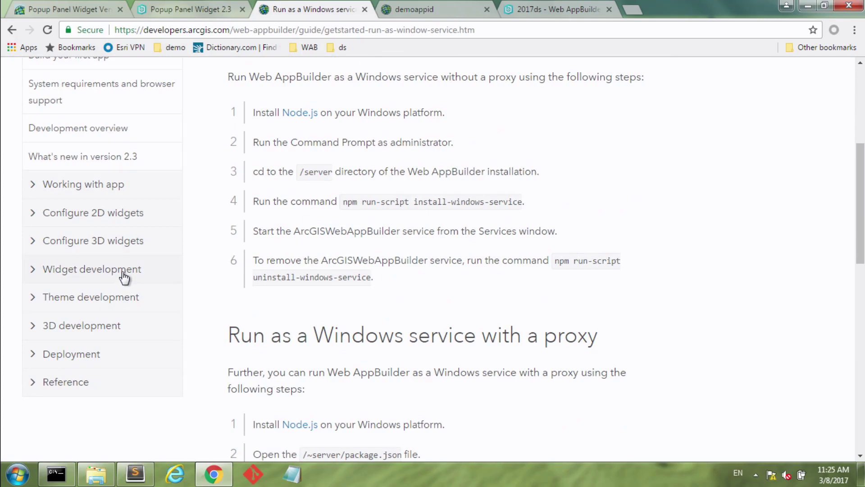
Step: Expand the Widget development section of the guide, look through its topics, and return to the beginning of the page
left_click(122, 273)
scroll(146, 306, "down", 3)
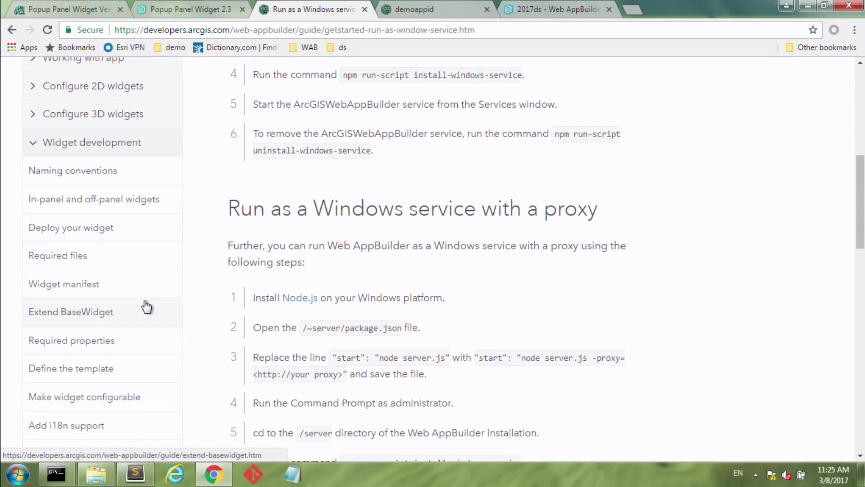
scroll(146, 306, "down", 2)
key("Home")
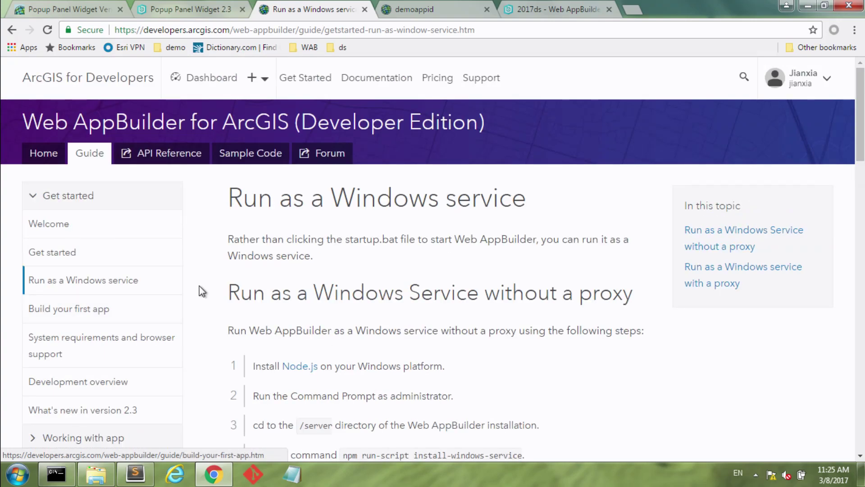
Step: Open the Sample Code section and view the Create a custom in-panel widget tutorial and the list of samples
left_click(262, 160)
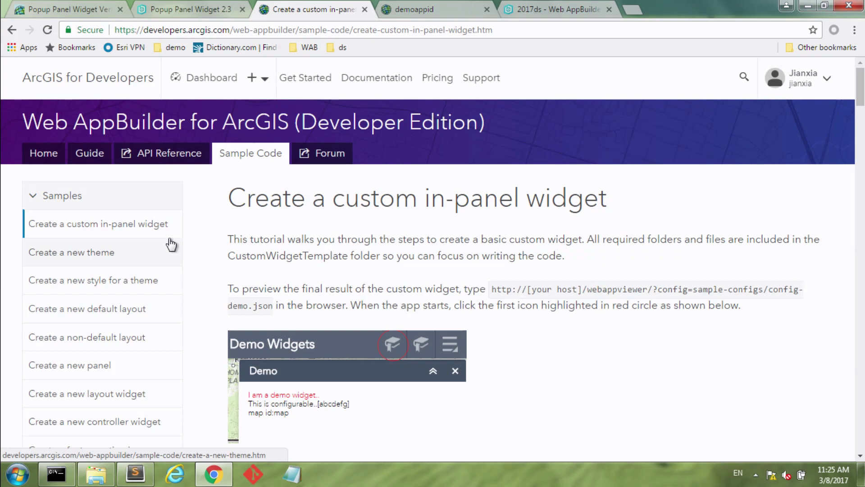
left_click(153, 232)
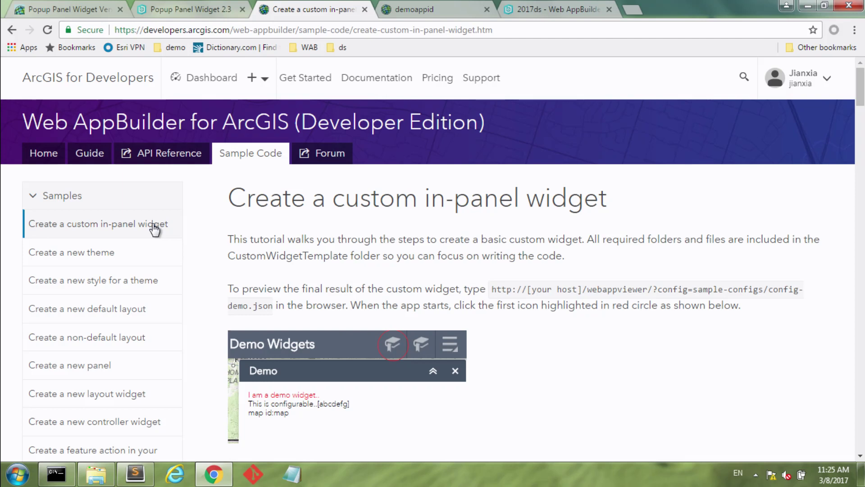
scroll(99, 257, "down", 1)
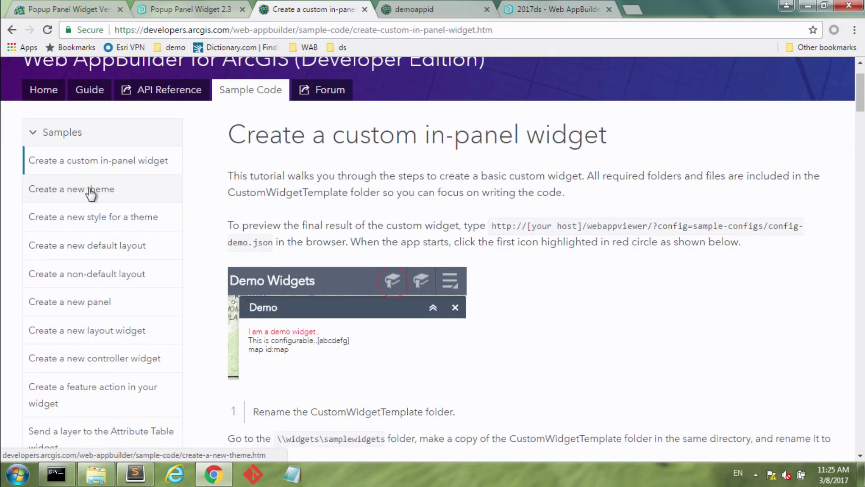